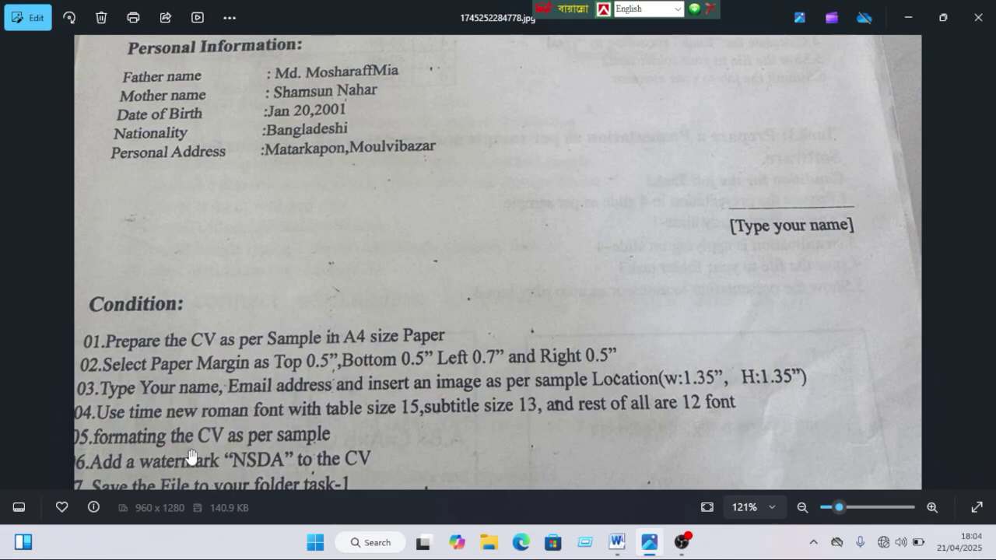
Step: Review the numbered CV conditions in the sample photo and view the following picture of the computer mouse
{"action": "scroll", "coordinate": [276, 445], "scroll_direction": "down", "scroll_amount": 1}
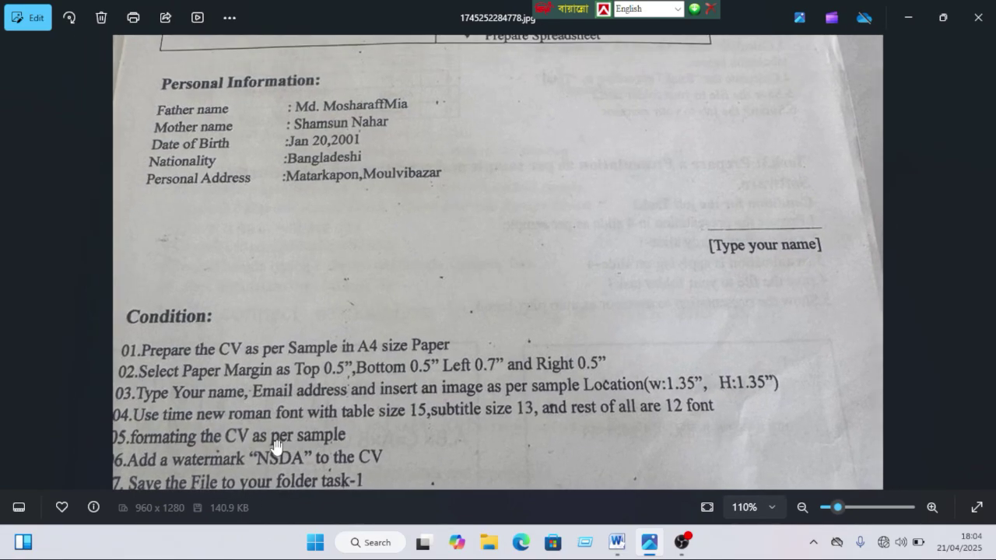
{"action": "left_click_drag", "start_coordinate": [231, 455], "coordinate": [249, 333]}
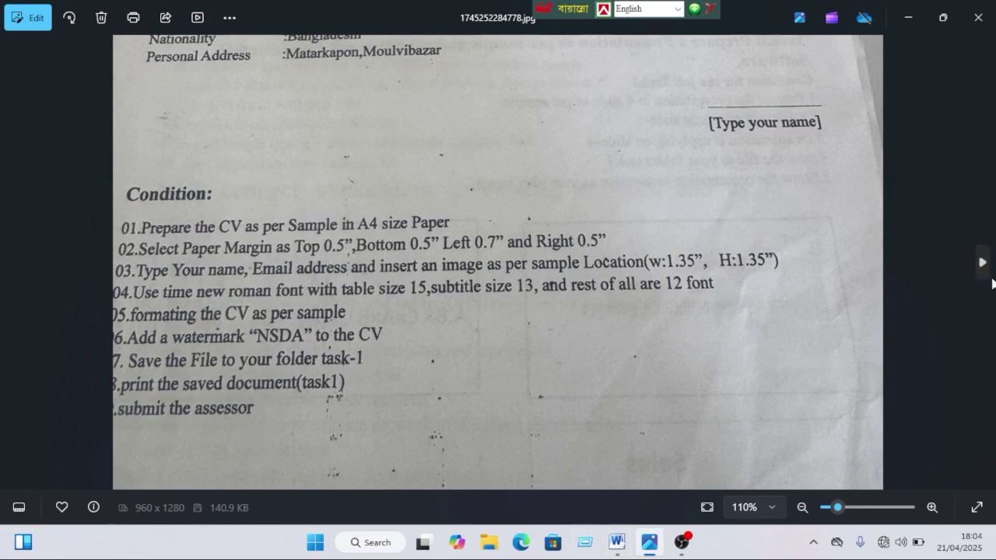
{"action": "left_click", "coordinate": [986, 273]}
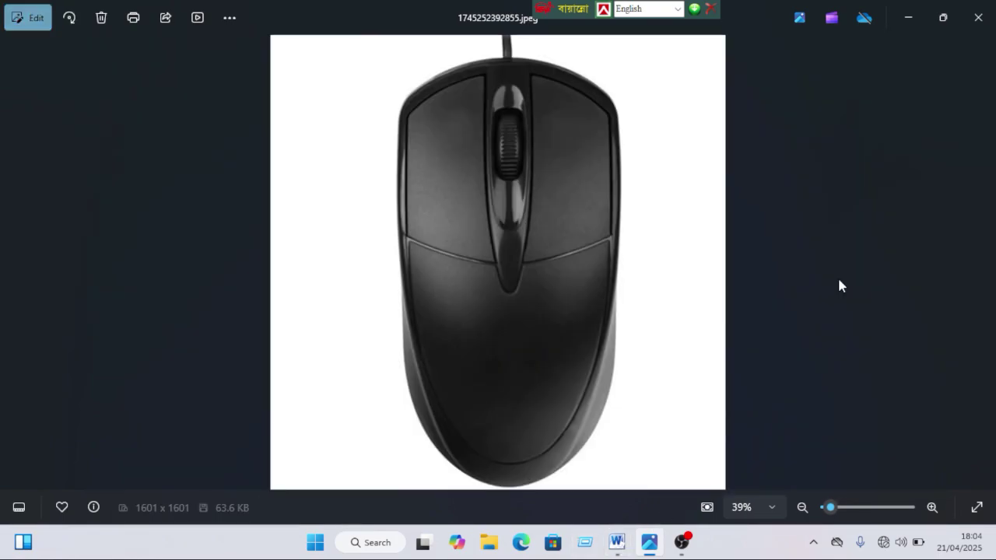
{"action": "scroll", "coordinate": [840, 279], "scroll_direction": "up", "scroll_amount": 3}
{"action": "scroll", "coordinate": [841, 286], "scroll_direction": "down", "scroll_amount": 3}
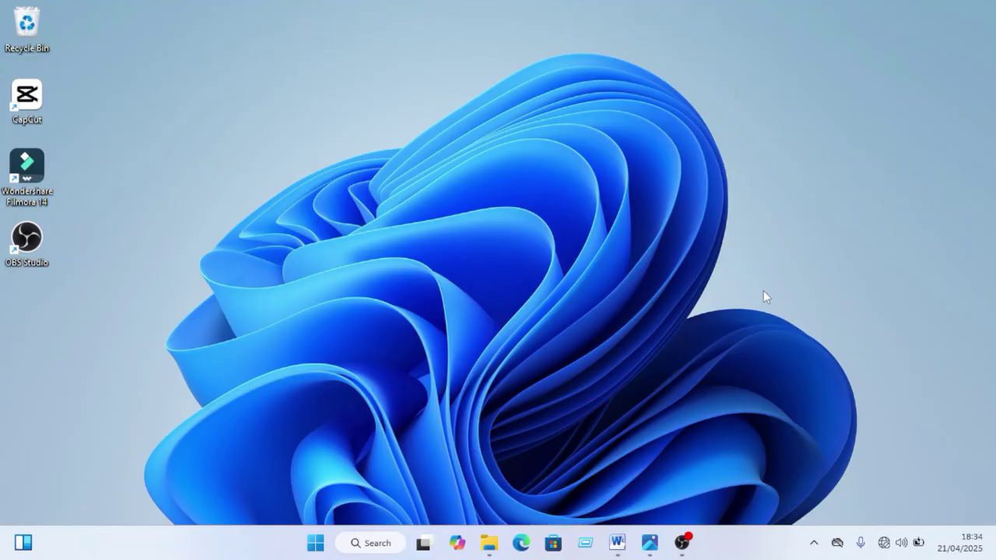
Step: Create a new folder named task-1 on the desktop
{"action": "right_click", "coordinate": [821, 223]}
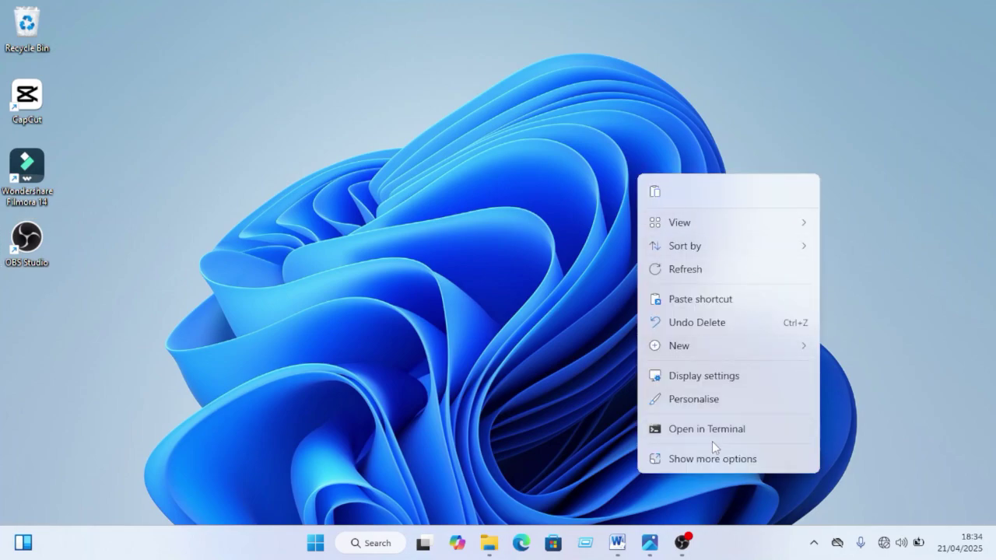
{"action": "mouse_move", "coordinate": [716, 351]}
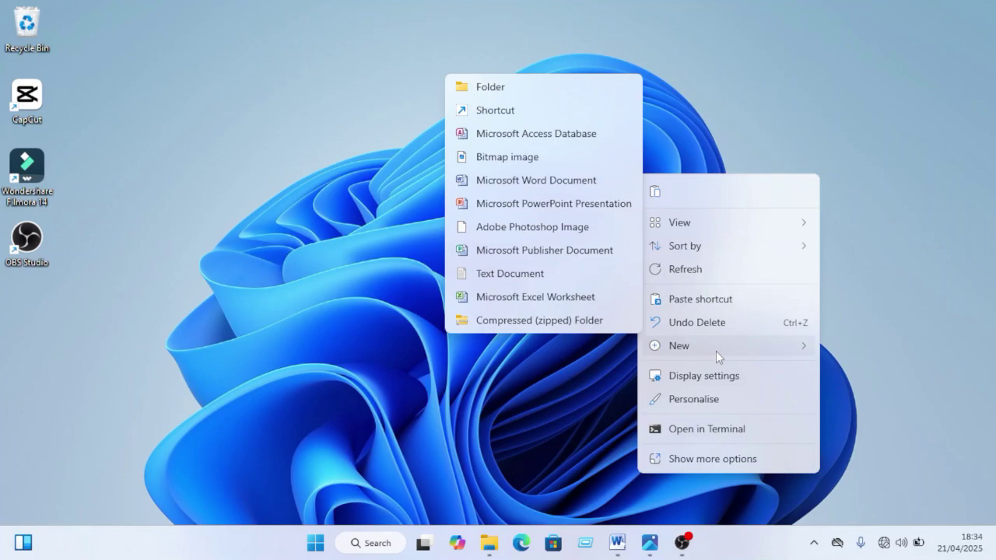
{"action": "left_click", "coordinate": [538, 92]}
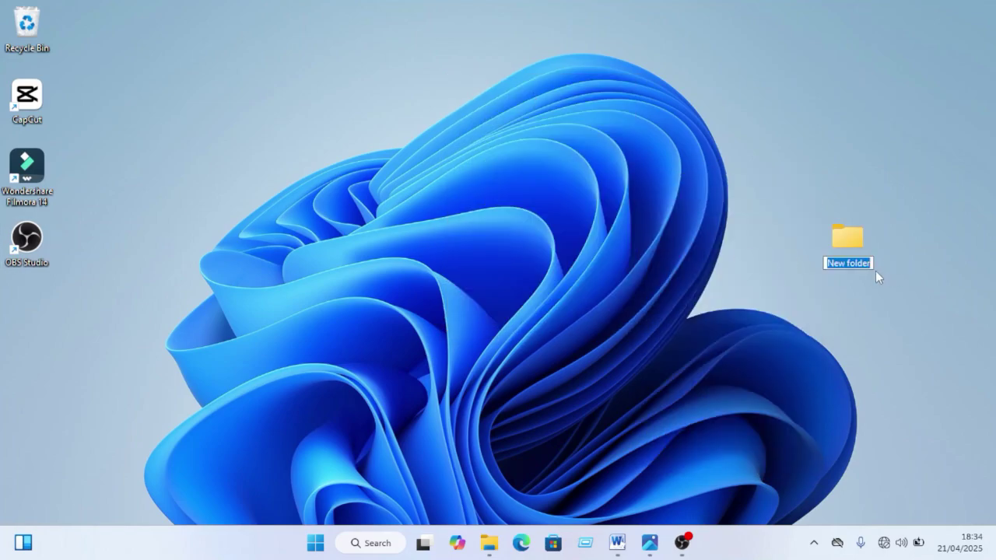
{"action": "type", "text": "task-1"}
{"action": "key", "text": "Return"}
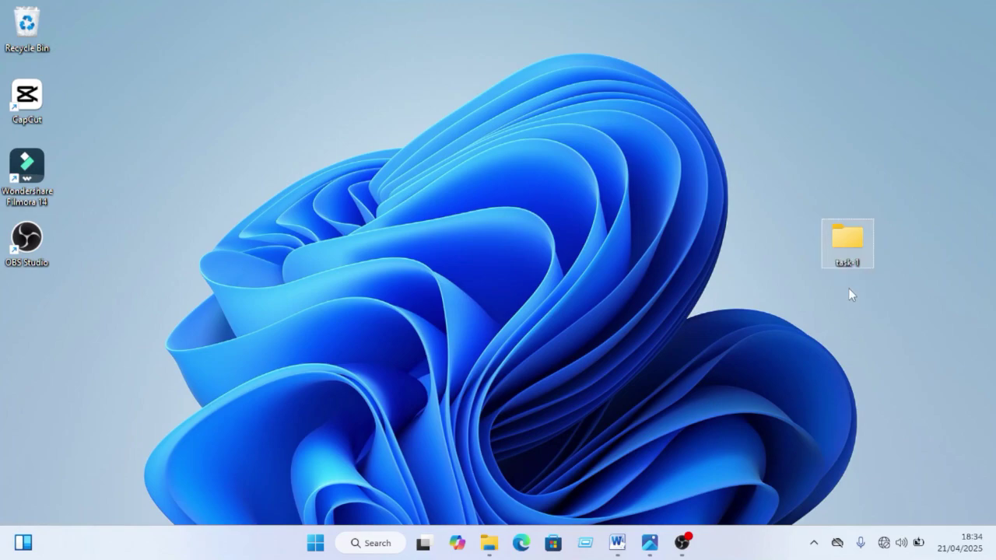
Step: Open the task-1 folder and create a new Microsoft Word document in it
{"action": "double_click", "coordinate": [849, 249]}
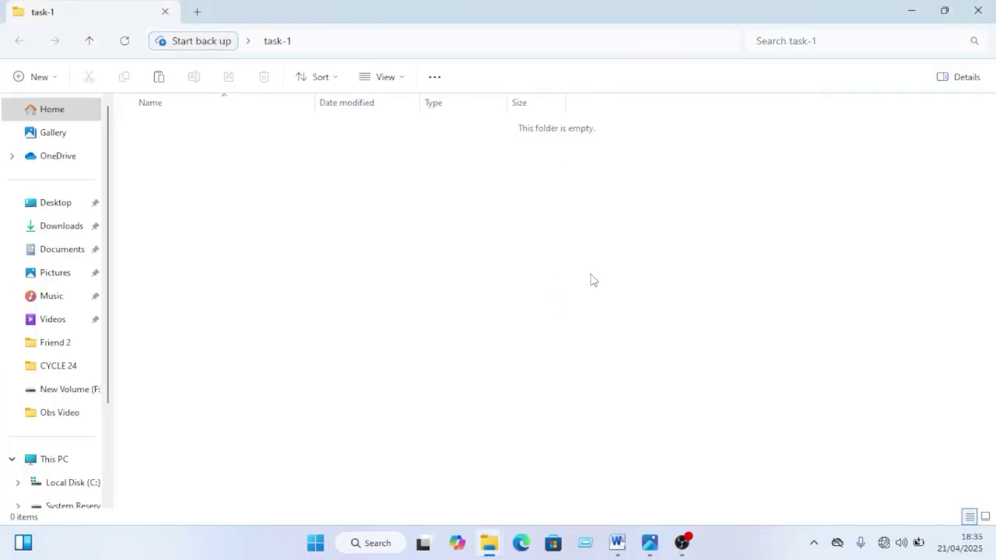
{"action": "right_click", "coordinate": [603, 276]}
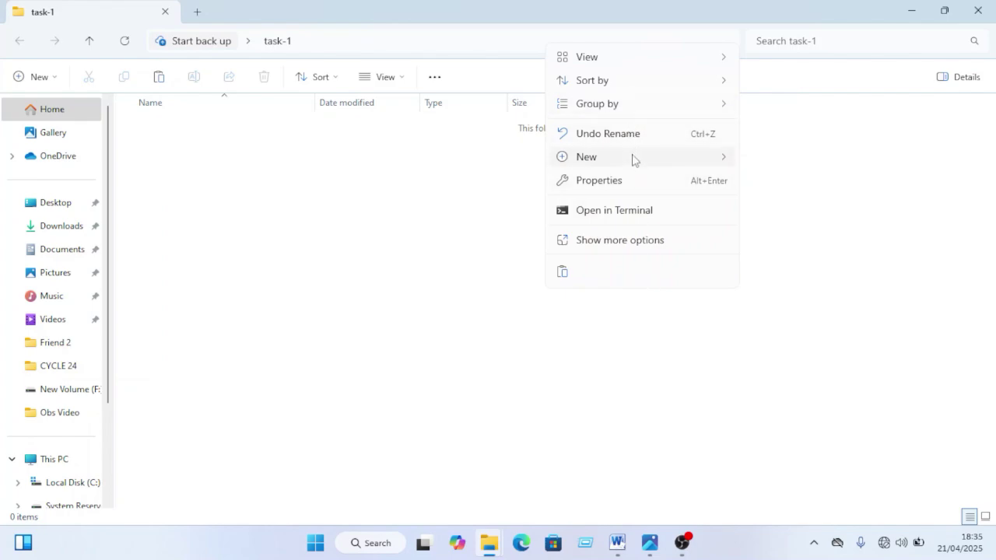
{"action": "mouse_move", "coordinate": [632, 160]}
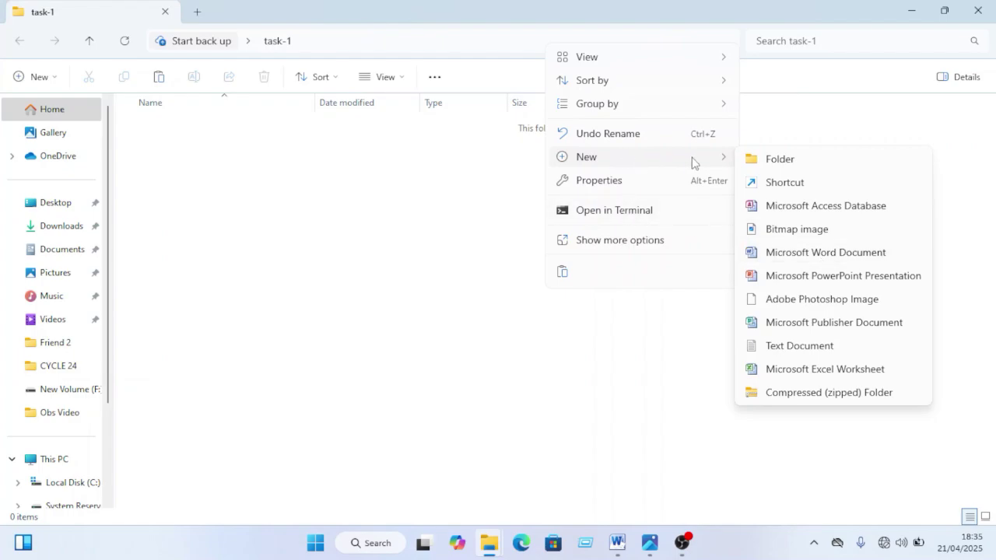
{"action": "left_click", "coordinate": [826, 255]}
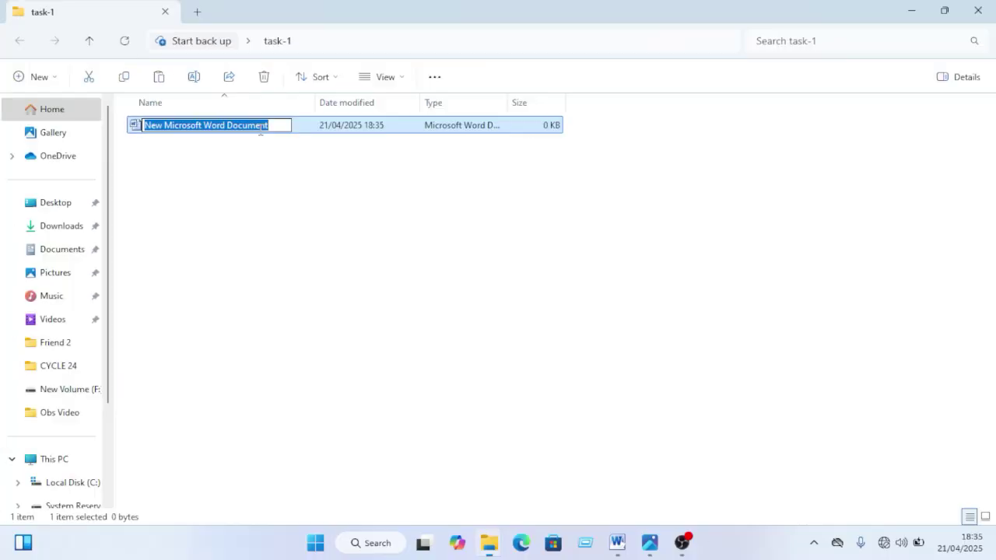
{"action": "key", "text": "Return"}
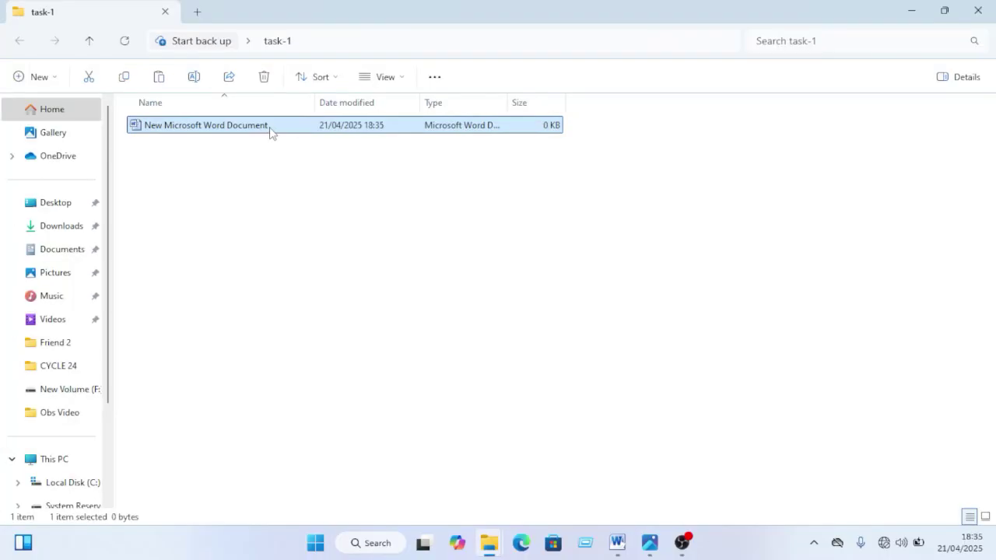
Step: Rename the new Word document as task1 and open it in a maximized Word window
{"action": "right_click", "coordinate": [272, 131]}
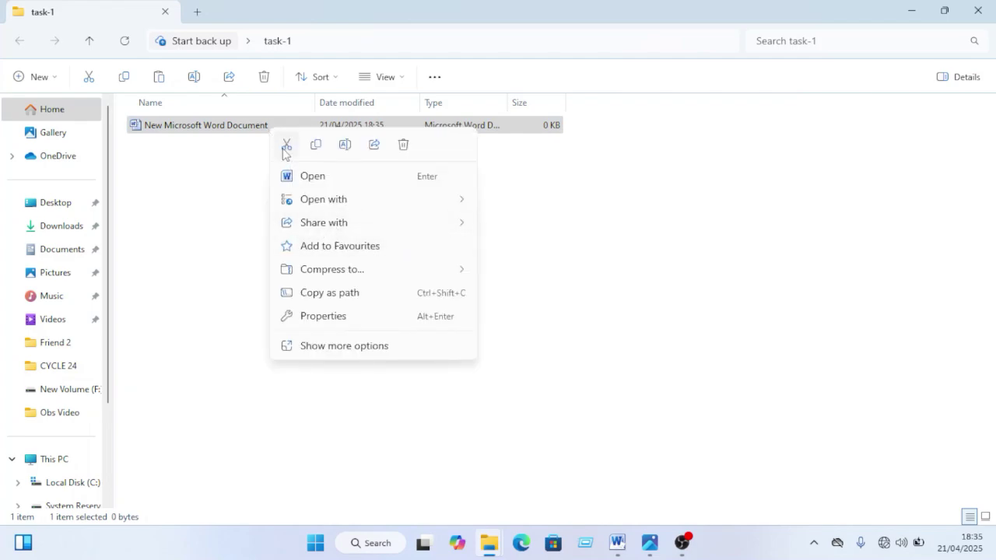
{"action": "left_click", "coordinate": [343, 147]}
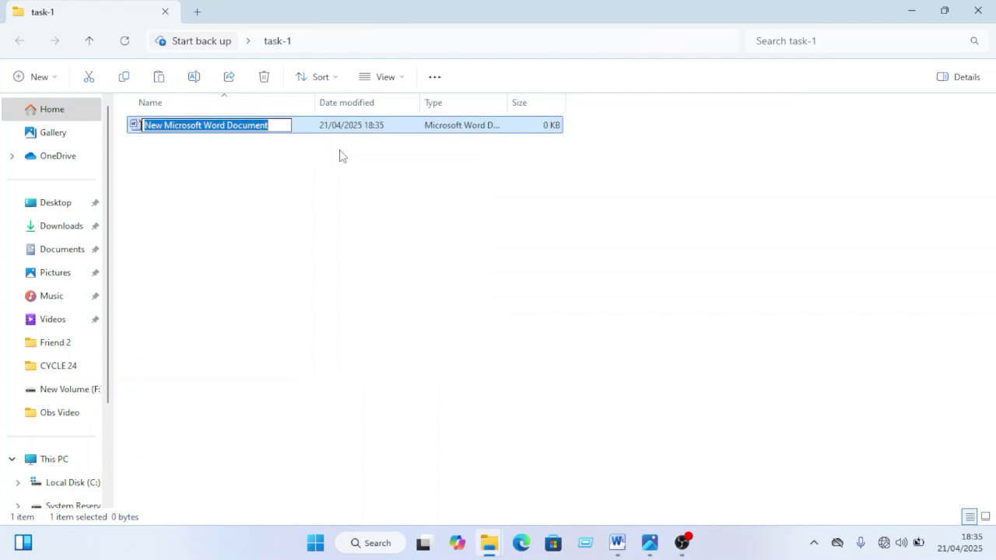
{"action": "type", "text": "task1"}
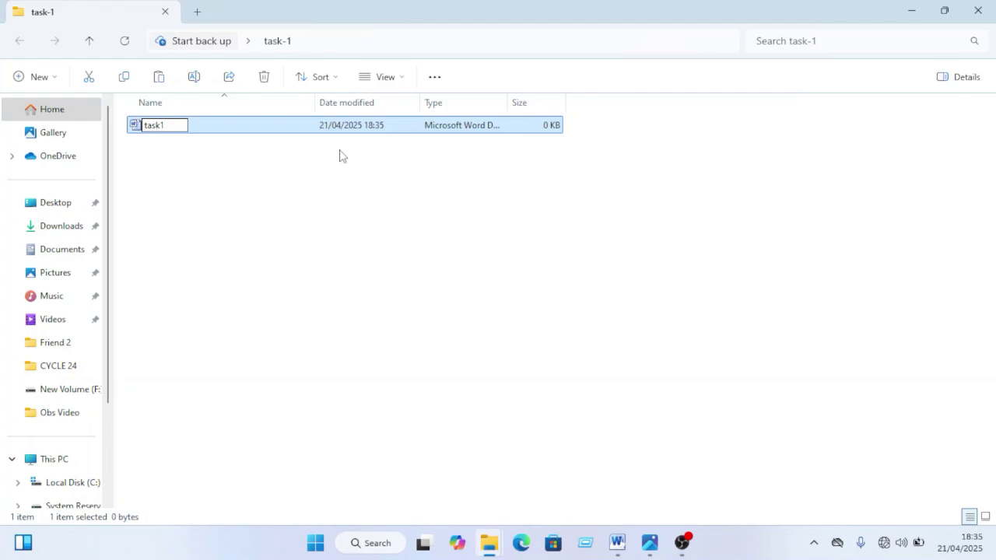
{"action": "key", "text": "Return"}
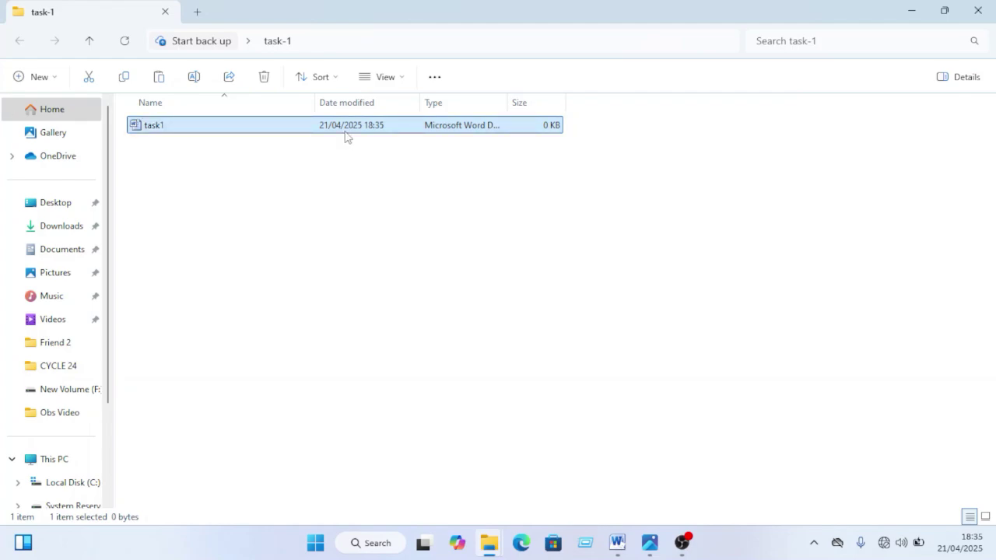
{"action": "double_click", "coordinate": [345, 131]}
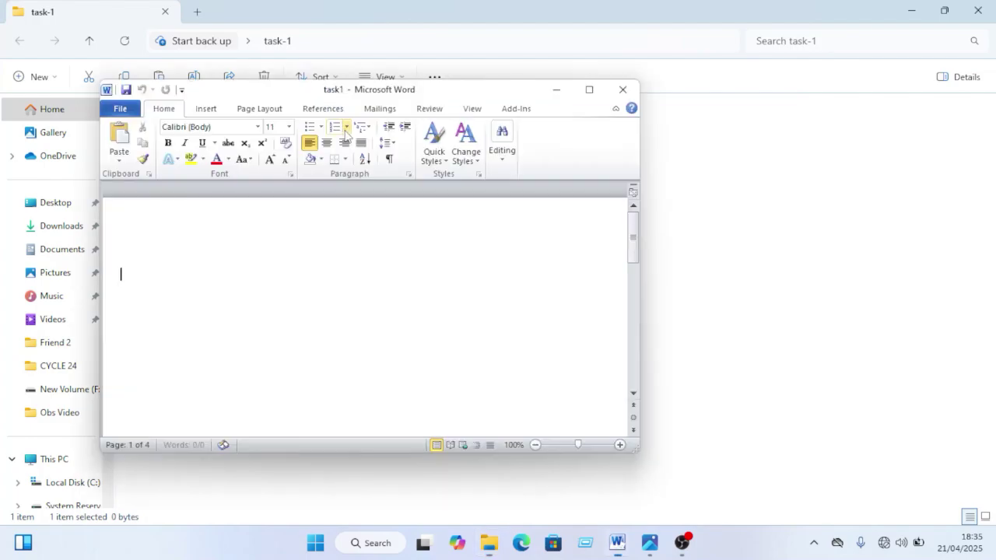
{"action": "left_click", "coordinate": [577, 92]}
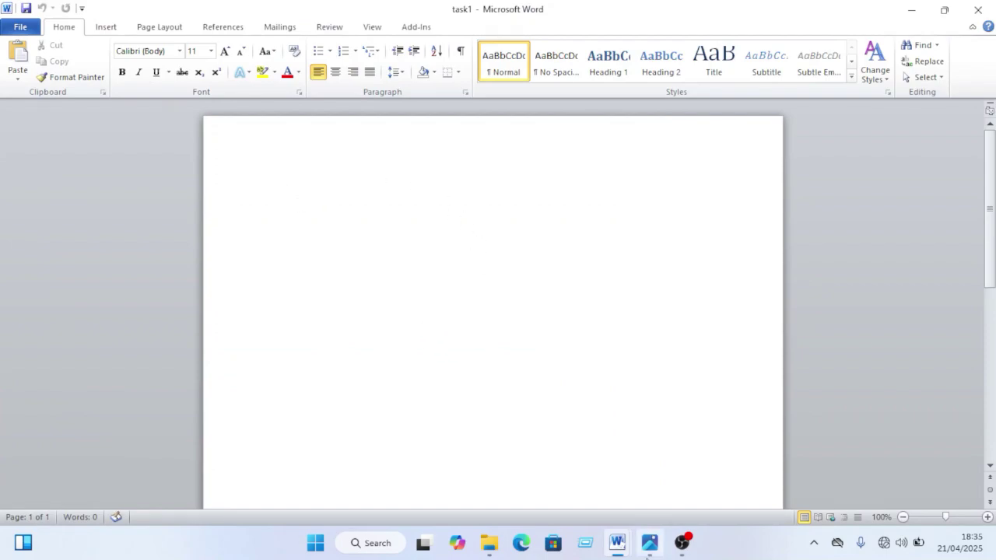
Step: Switch to the Photos viewer and examine the paper size and margin conditions in the sample CV image 1745252284778.jpg
{"action": "left_click", "coordinate": [649, 549]}
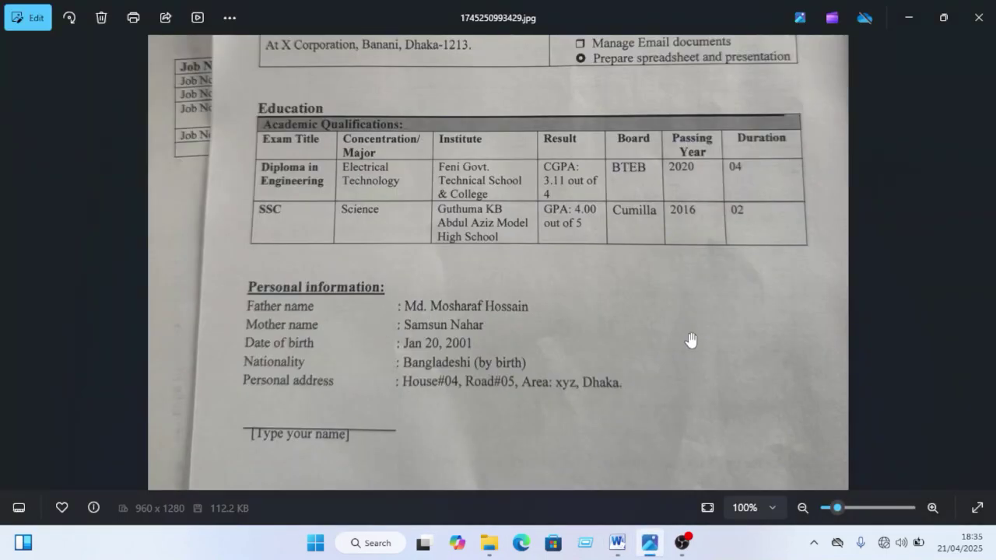
{"action": "left_click", "coordinate": [981, 264]}
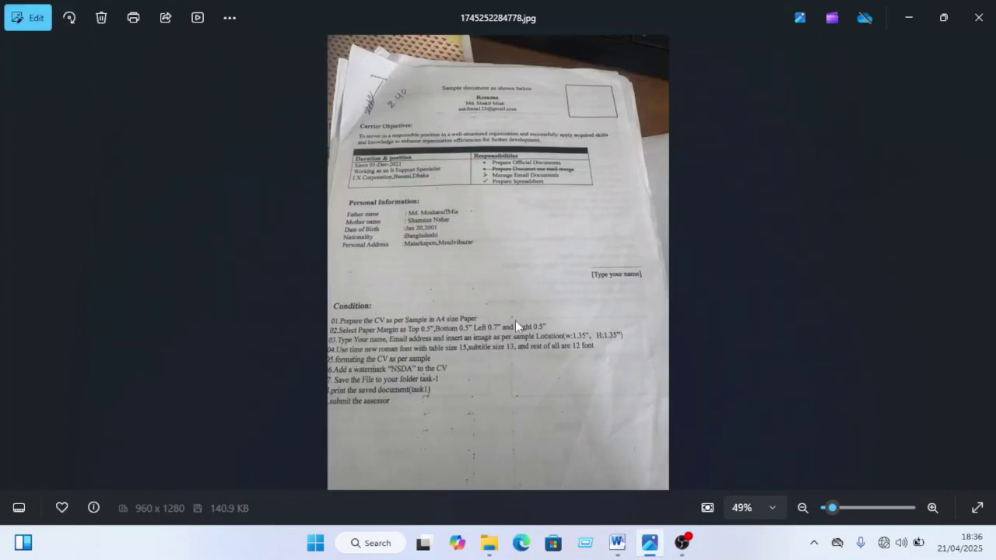
{"action": "double_click", "coordinate": [449, 341]}
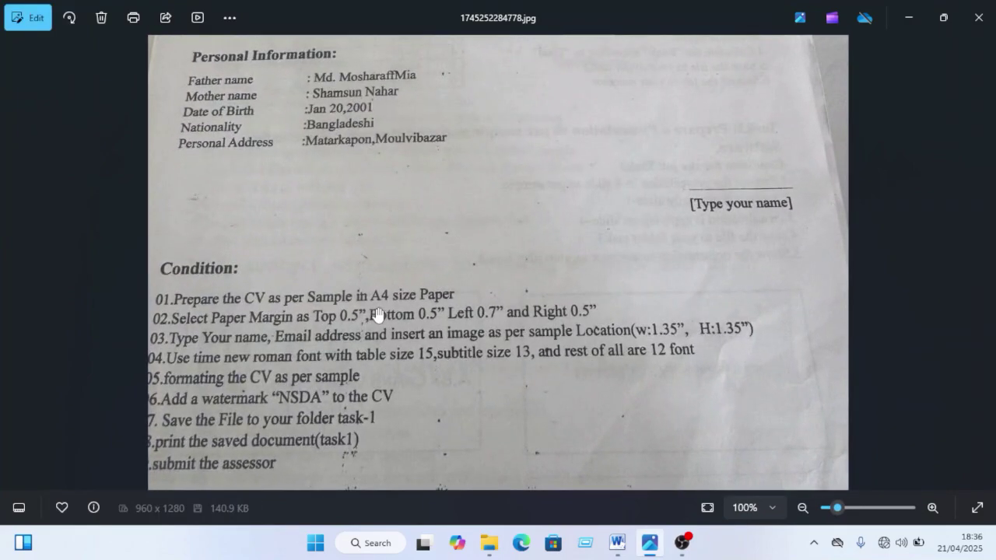
Step: Return to the task1 document in Word and set its paper size to A4
{"action": "mouse_move", "coordinate": [612, 549]}
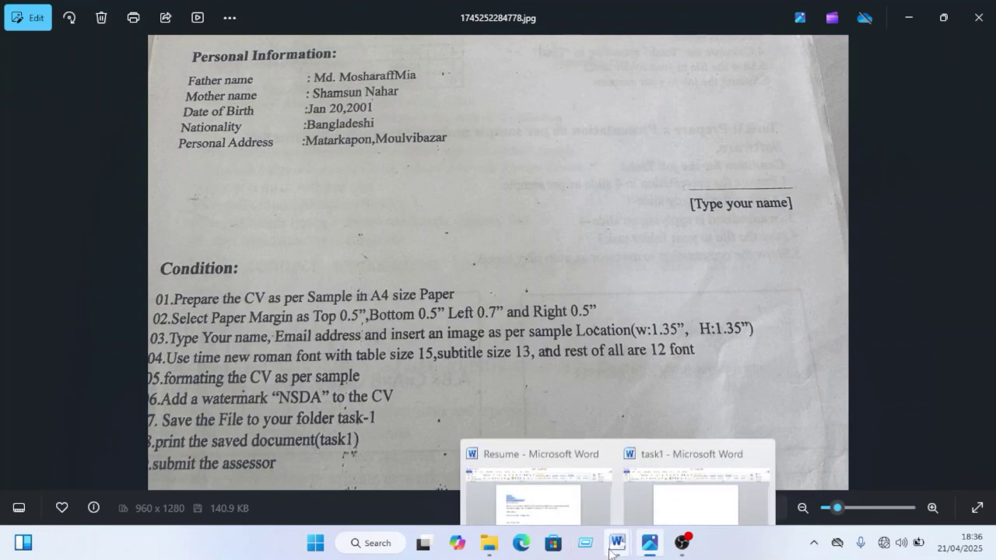
{"action": "left_click", "coordinate": [635, 472]}
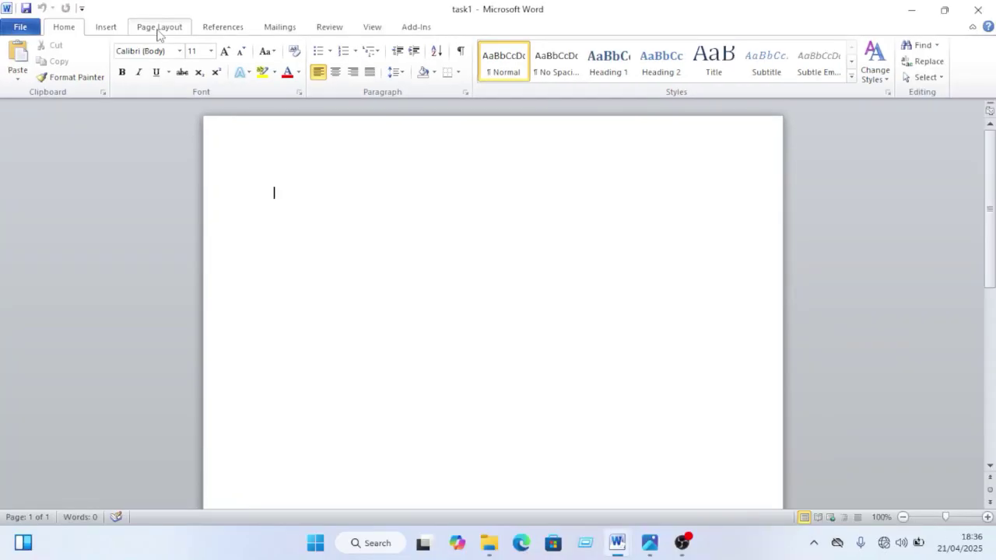
{"action": "left_click", "coordinate": [156, 53]}
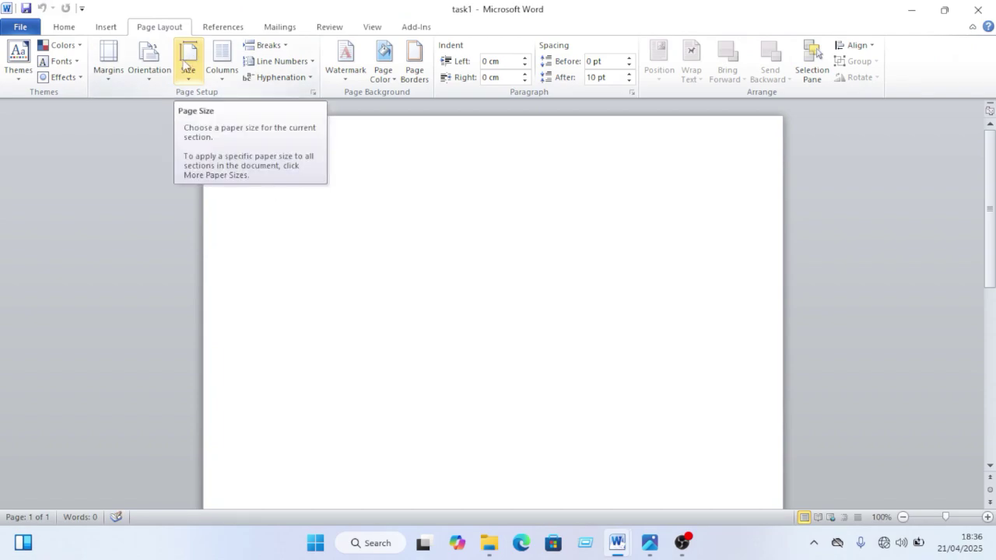
{"action": "left_click", "coordinate": [184, 64]}
{"action": "left_click", "coordinate": [187, 67]}
{"action": "left_click", "coordinate": [191, 75]}
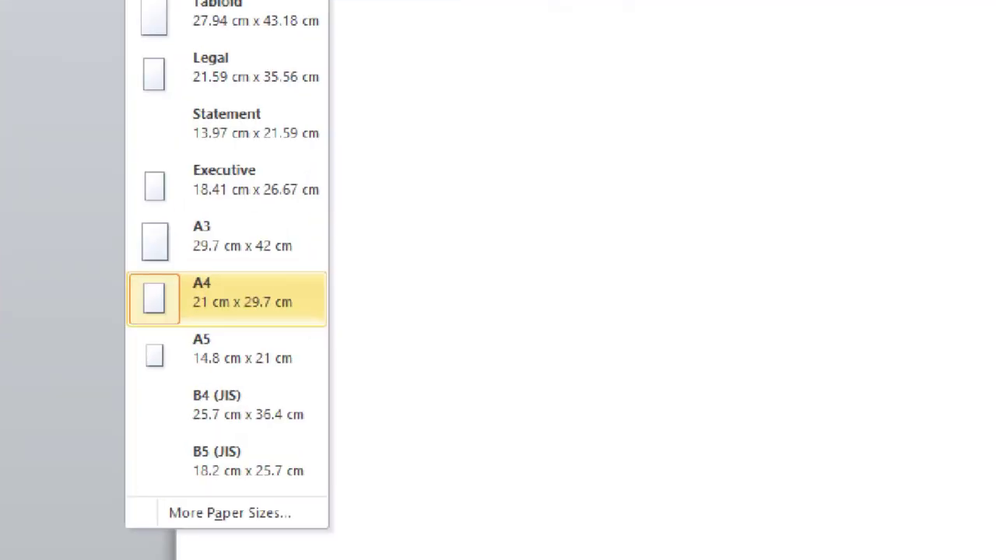
{"action": "left_click", "coordinate": [224, 301]}
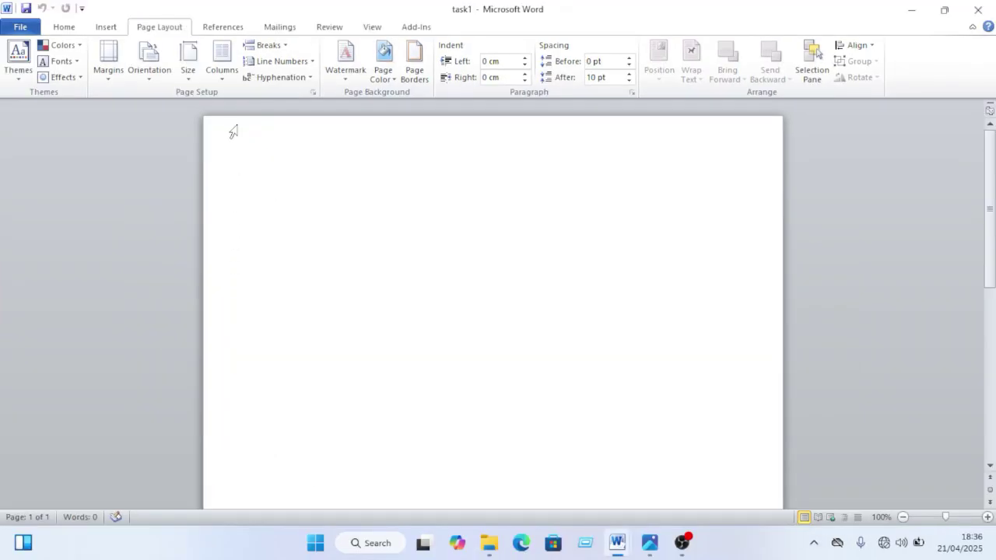
{"action": "left_click", "coordinate": [188, 62]}
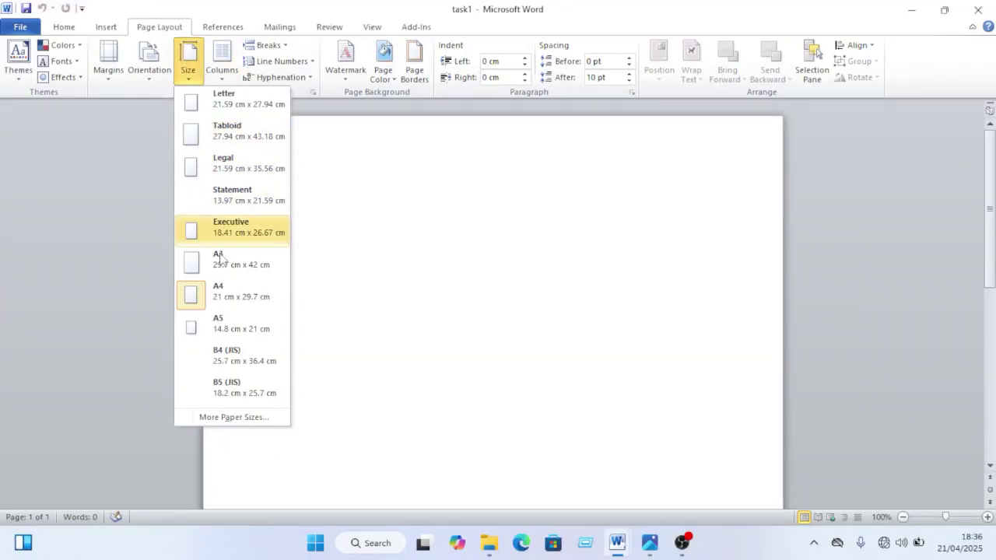
{"action": "left_click", "coordinate": [226, 294]}
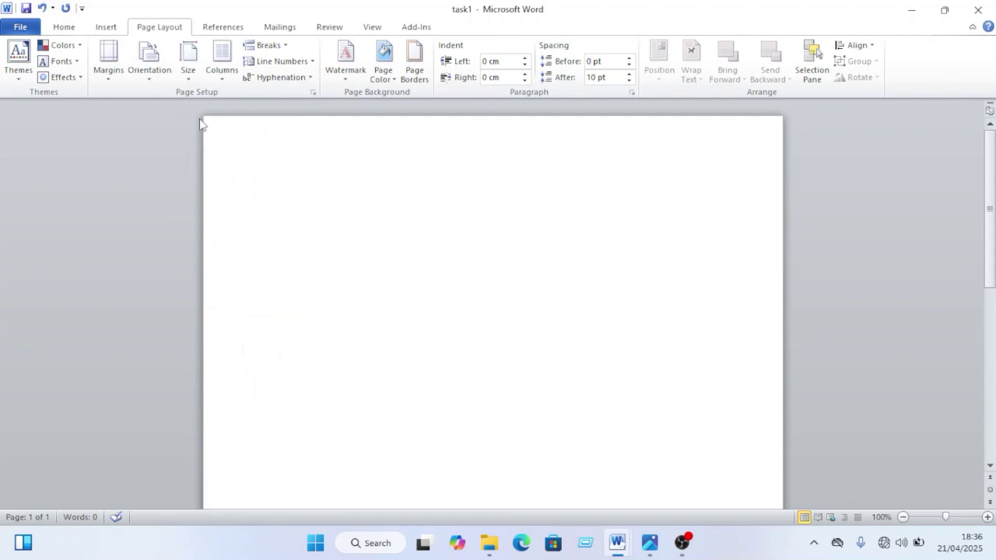
Step: Try the landscape page orientation and set the page back to portrait
{"action": "left_click", "coordinate": [150, 83]}
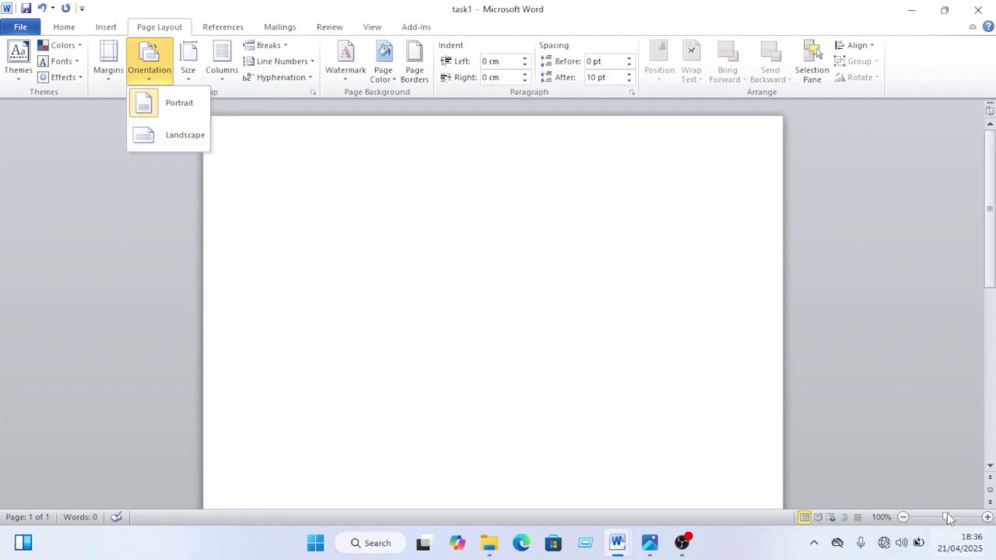
{"action": "left_click_drag", "start_coordinate": [948, 519], "coordinate": [927, 519]}
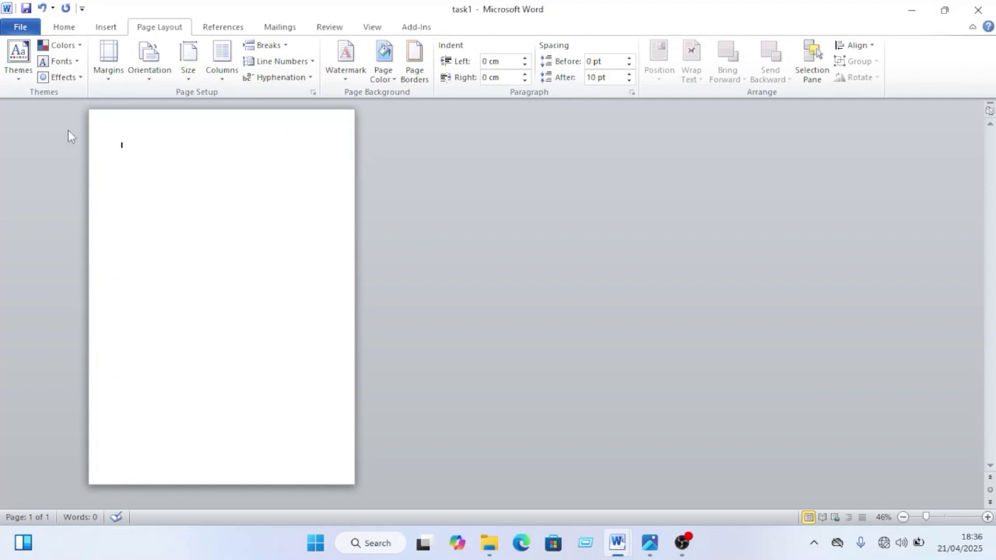
{"action": "left_click", "coordinate": [155, 75]}
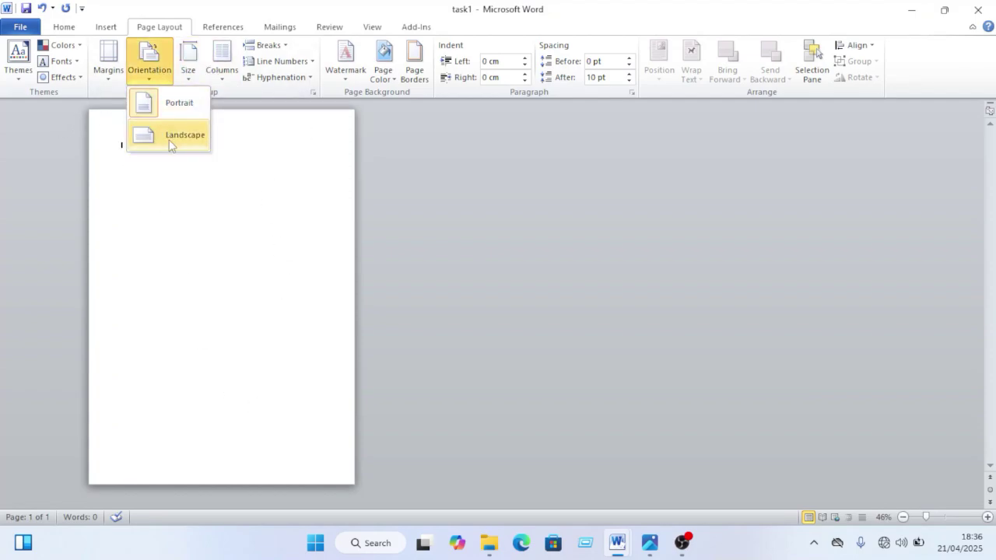
{"action": "left_click", "coordinate": [169, 140]}
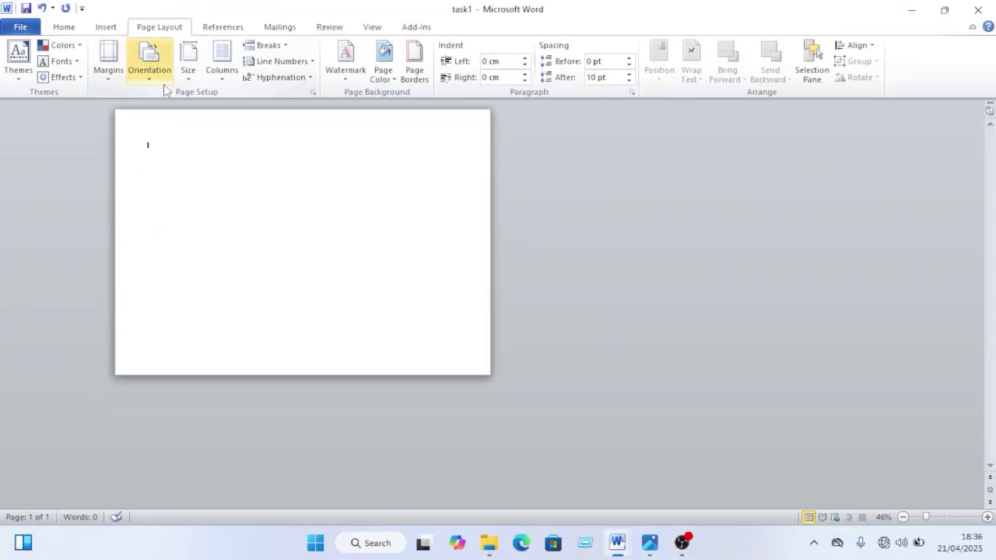
{"action": "left_click", "coordinate": [164, 84]}
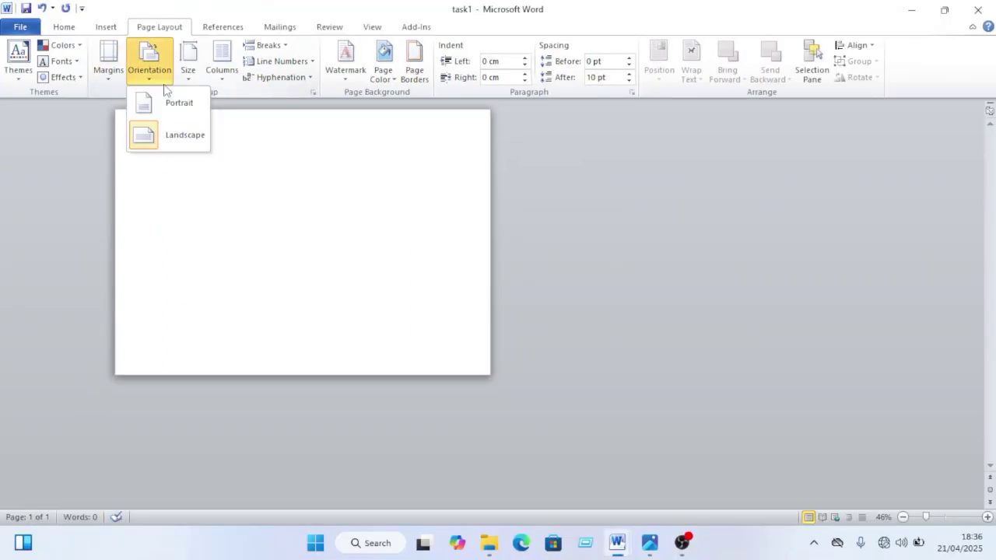
{"action": "left_click", "coordinate": [169, 114]}
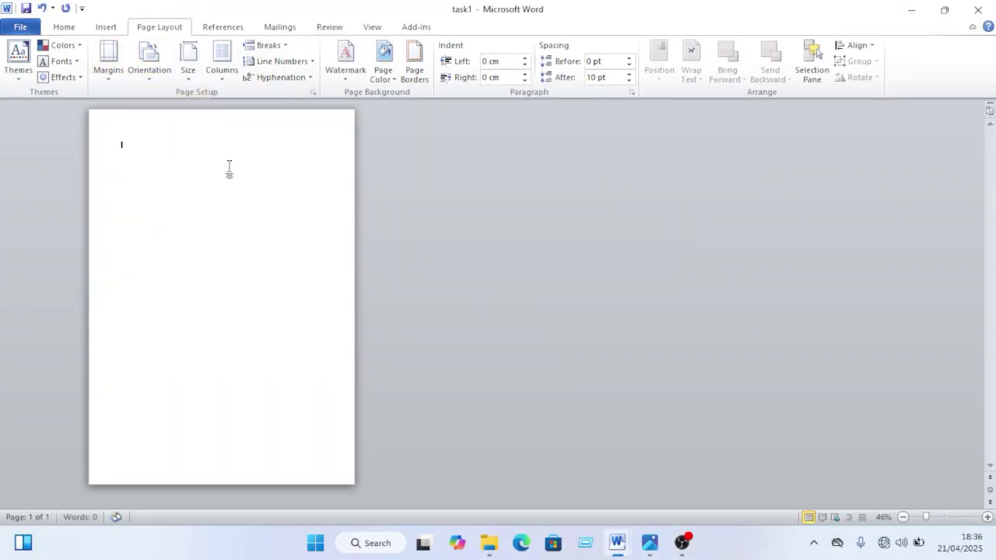
Step: Check the margin condition in the sample CV image, and set task1's custom top margin to 0.5 and left margin to 0.7
{"action": "left_click", "coordinate": [944, 519]}
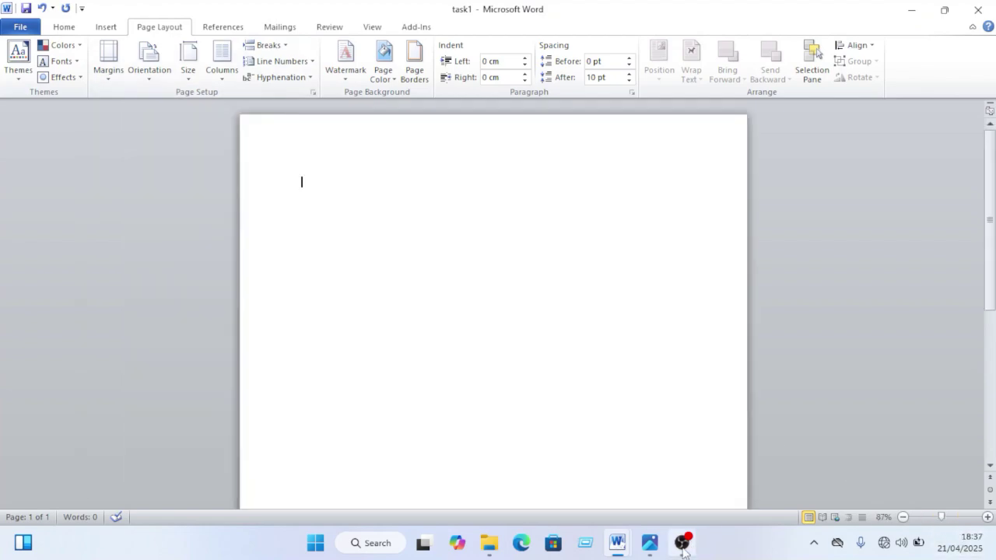
{"action": "left_click", "coordinate": [651, 543]}
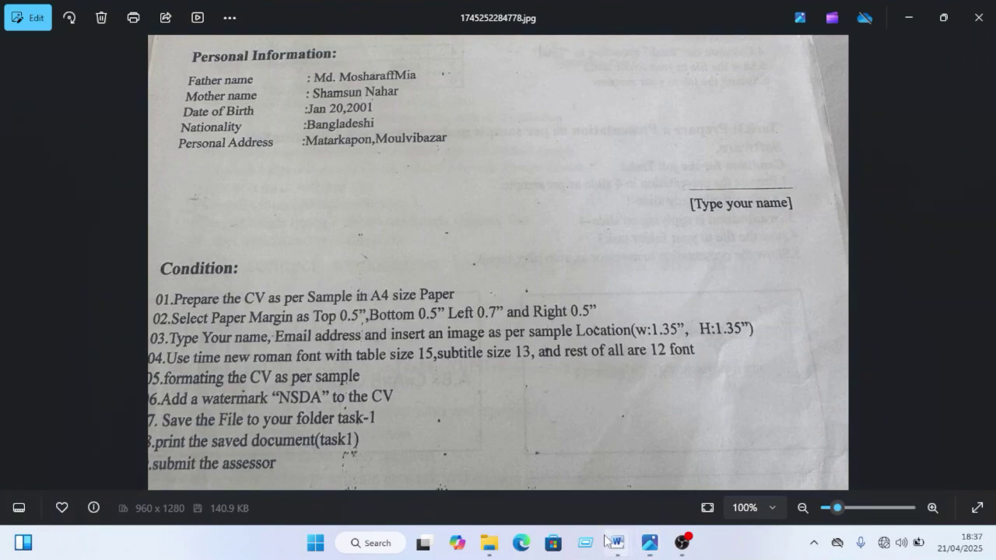
{"action": "mouse_move", "coordinate": [618, 545]}
{"action": "left_click", "coordinate": [650, 478]}
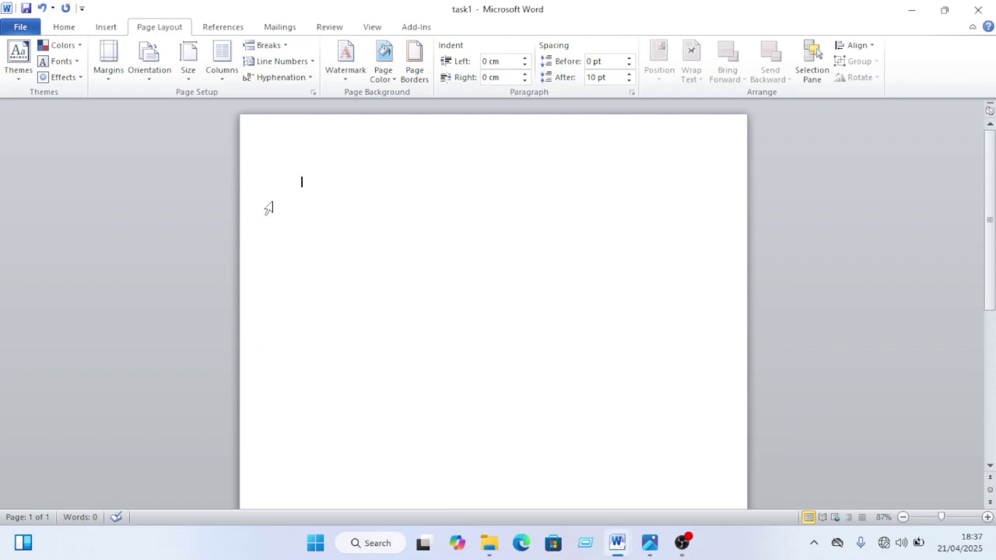
{"action": "left_click", "coordinate": [106, 63]}
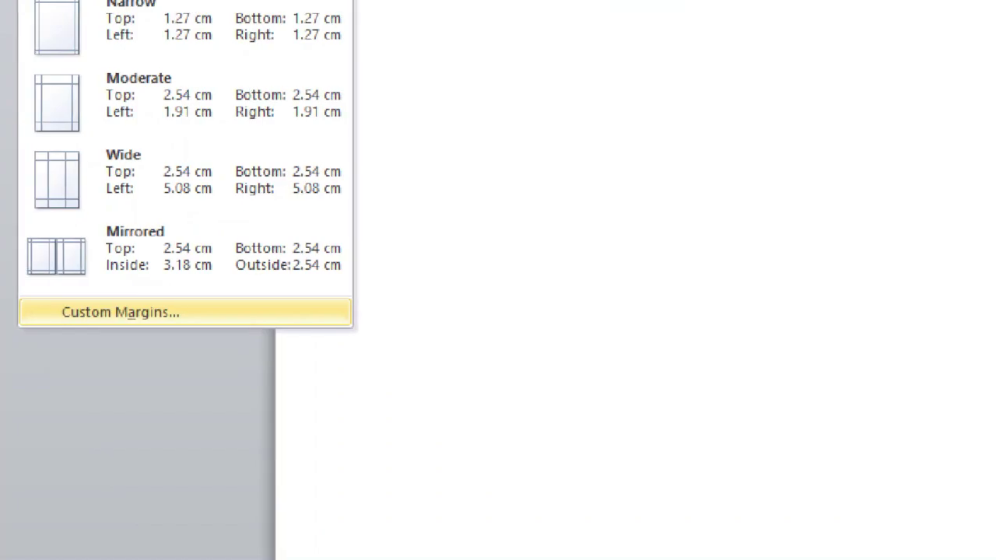
{"action": "left_click", "coordinate": [181, 312]}
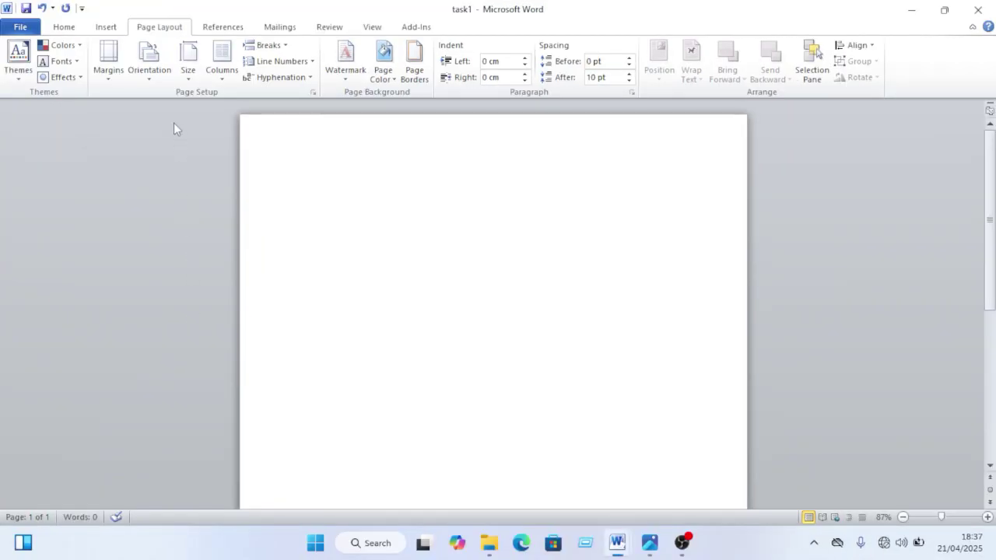
{"action": "left_click", "coordinate": [108, 58]}
{"action": "left_click", "coordinate": [154, 316]}
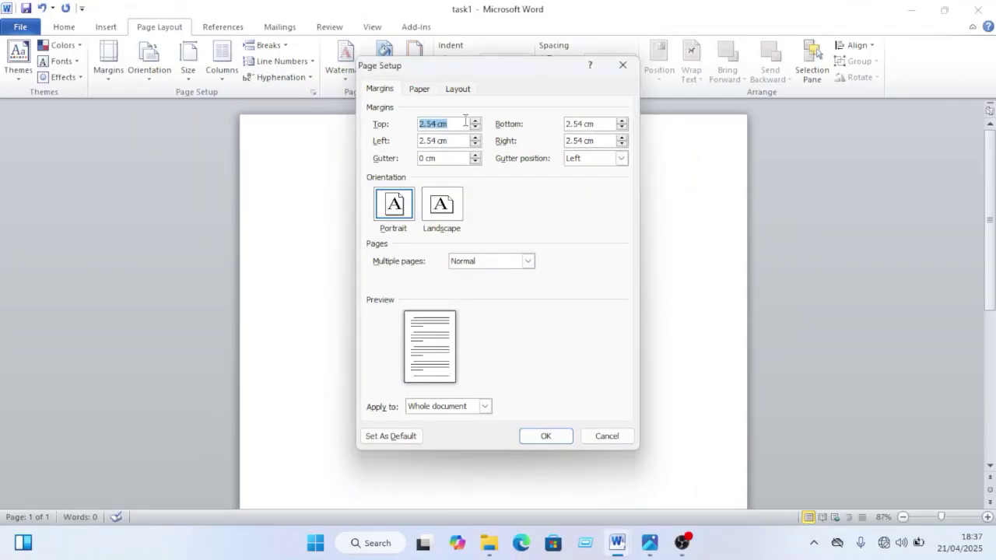
{"action": "type", "text": "0.5"}
{"action": "key", "text": "Tab"}
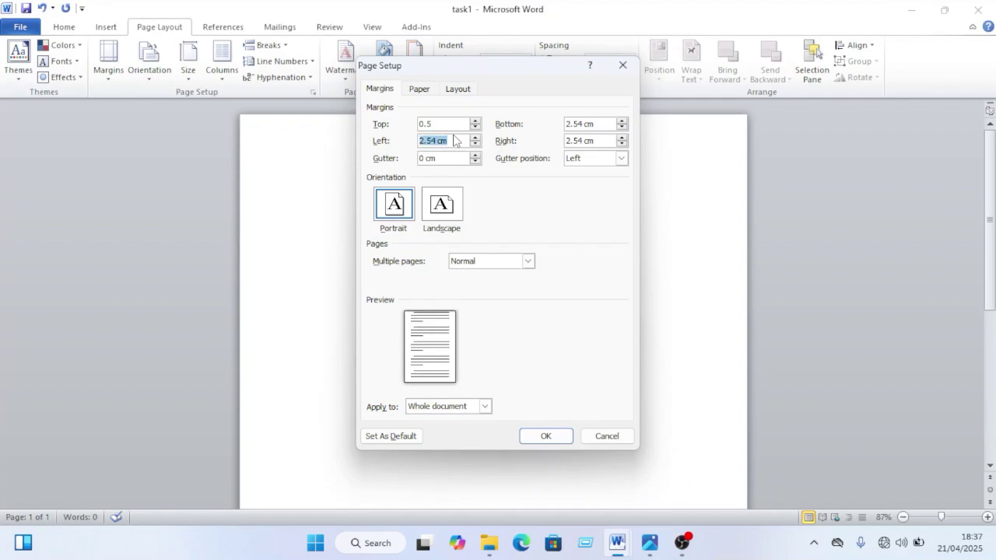
{"action": "type", "text": ".5"}
{"action": "left_click", "coordinate": [594, 125]}
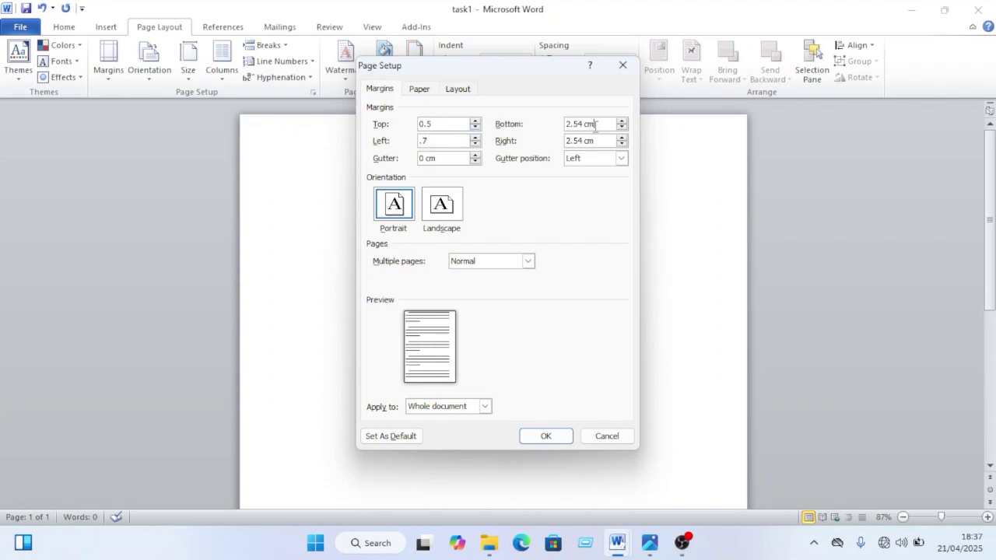
Step: Set the bottom and right margins to 0.5 and apply the margins to the whole document
{"action": "key", "text": "BackSpace"}
{"action": "key", "text": "BackSpace"}
{"action": "key", "text": "BackSpace"}
{"action": "key", "text": "BackSpace"}
{"action": "key", "text": "BackSpace"}
{"action": "key", "text": "BackSpace"}
{"action": "double_click", "coordinate": [607, 140]}
{"action": "type", "text": ".5"}
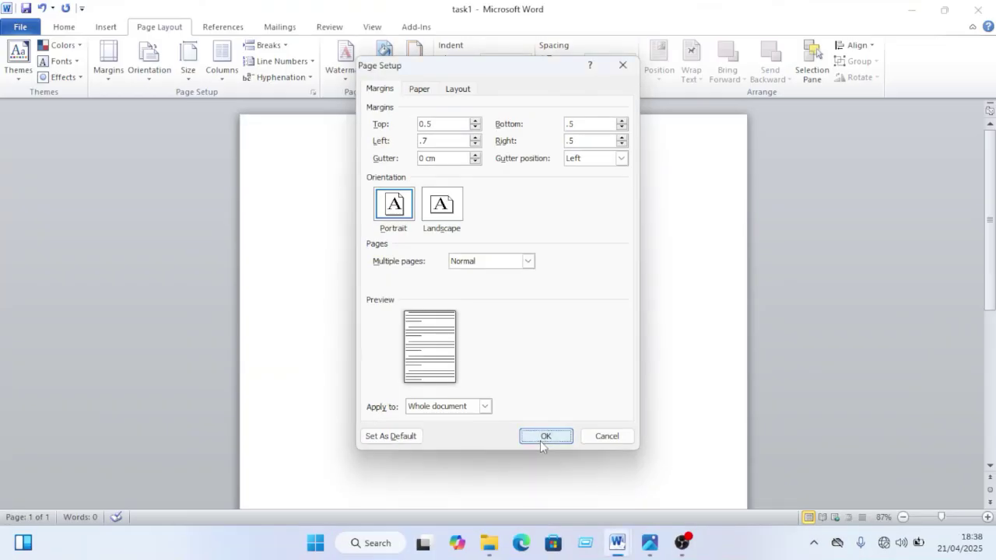
{"action": "left_click", "coordinate": [545, 436]}
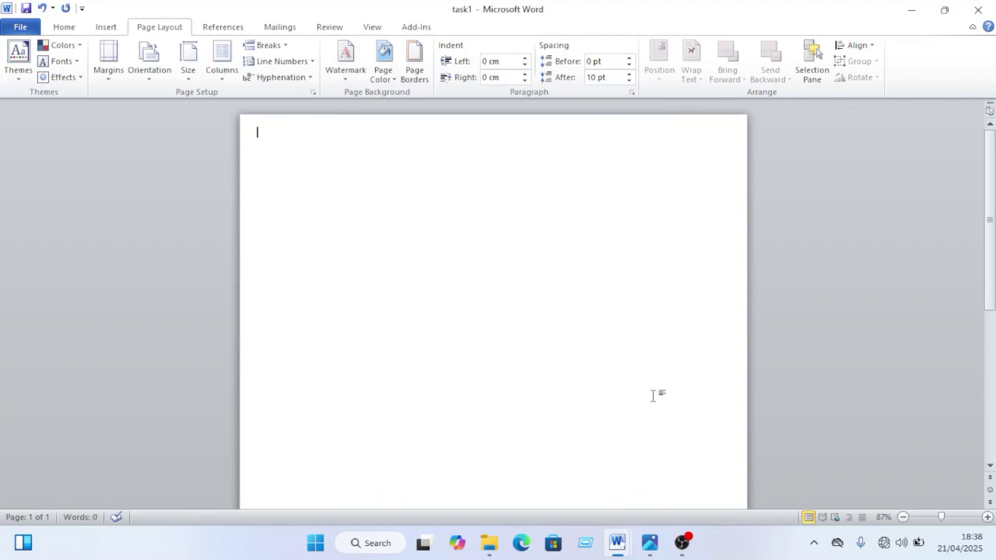
Step: Switch to the Photos viewer and examine the conditions, personal information and heading layout of the sample CV image
{"action": "left_click", "coordinate": [650, 543]}
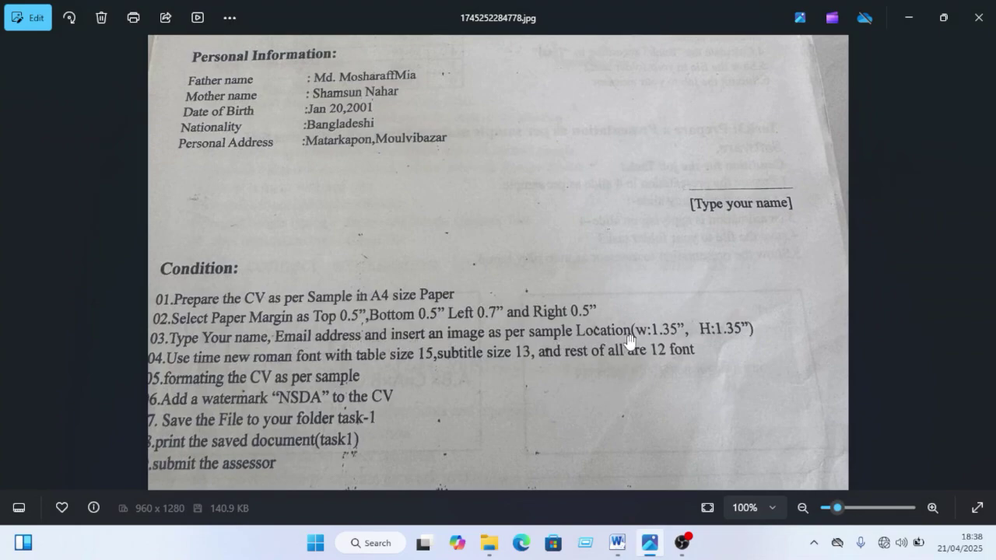
{"action": "scroll", "coordinate": [527, 355], "scroll_direction": "up", "scroll_amount": 2}
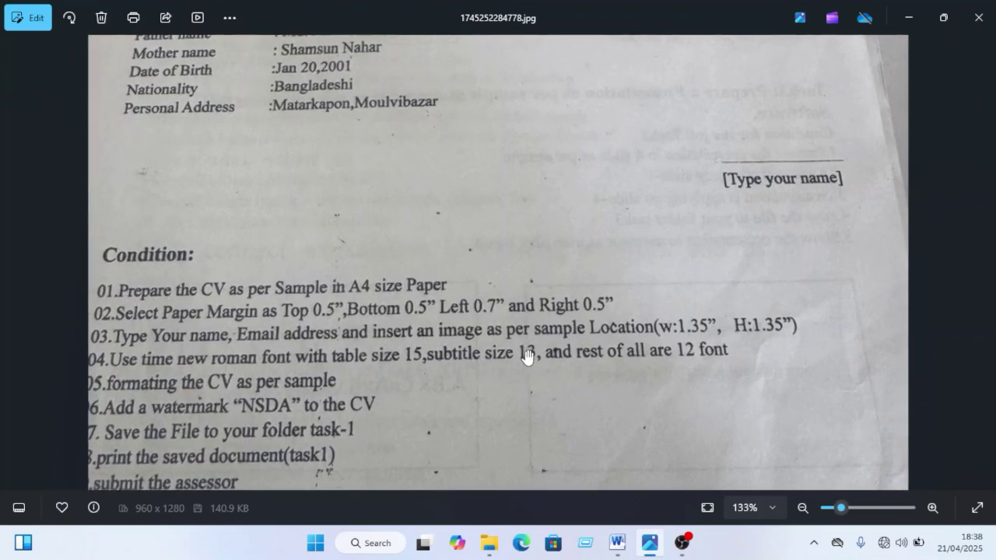
{"action": "left_click_drag", "start_coordinate": [526, 356], "coordinate": [521, 491]}
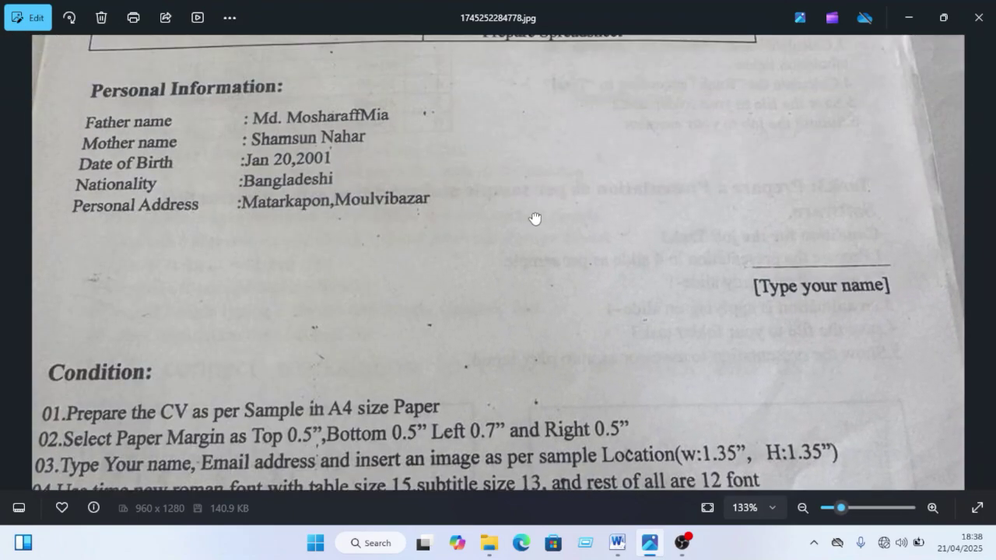
{"action": "left_click_drag", "start_coordinate": [535, 220], "coordinate": [535, 452]}
{"action": "left_click_drag", "start_coordinate": [531, 268], "coordinate": [526, 381]}
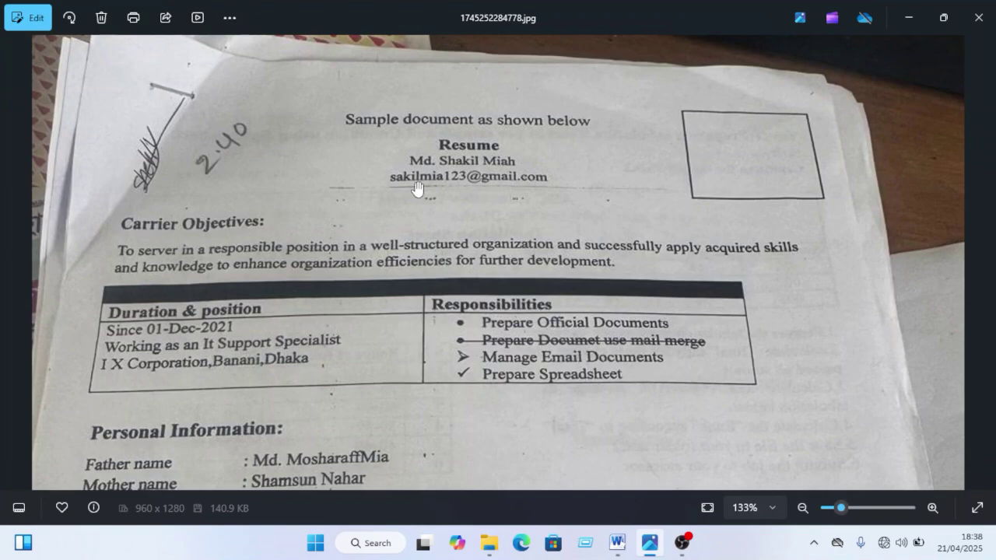
Step: Switch to the Resume document in Word, compare it with the sample, and center its title, name and email lines
{"action": "mouse_move", "coordinate": [617, 543]}
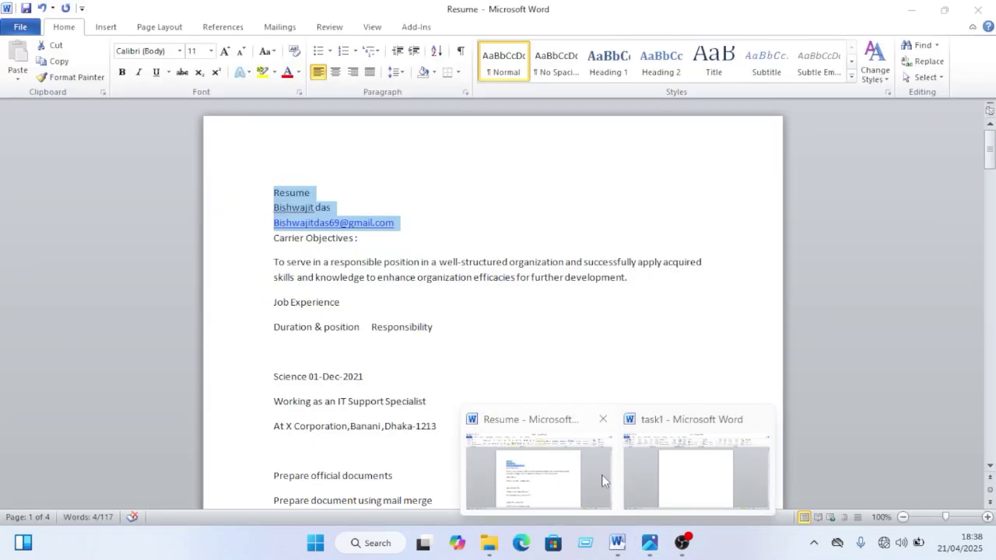
{"action": "left_click", "coordinate": [602, 475]}
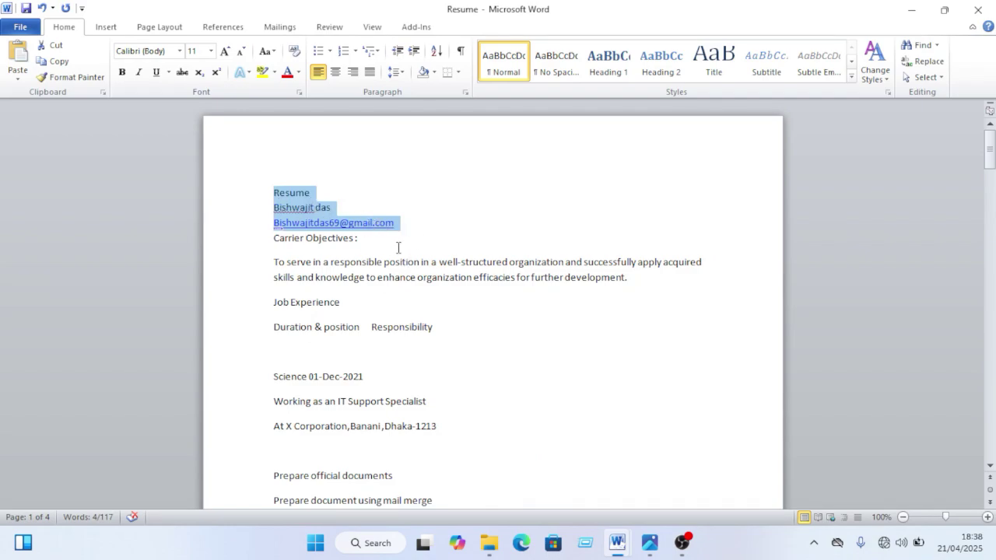
{"action": "left_click", "coordinate": [650, 543]}
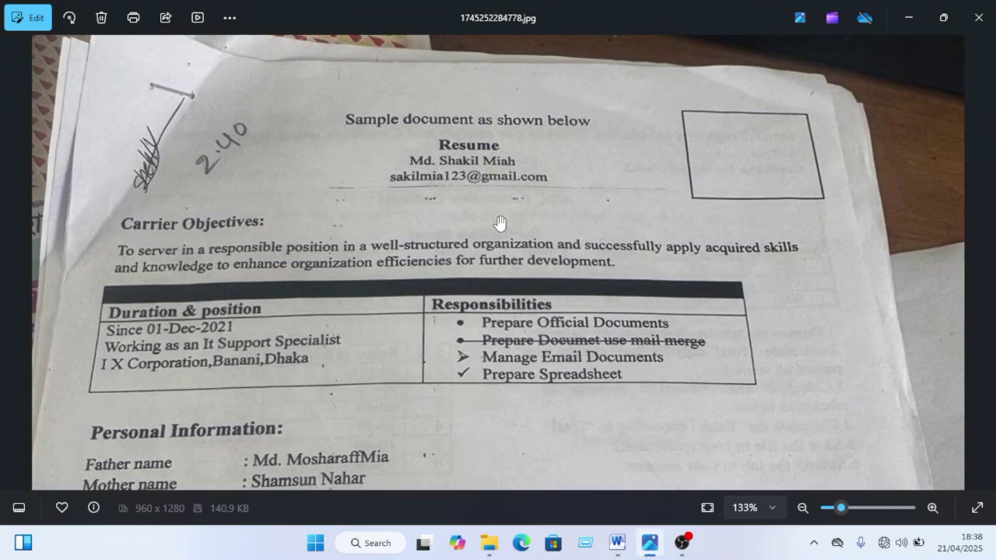
{"action": "mouse_move", "coordinate": [618, 544]}
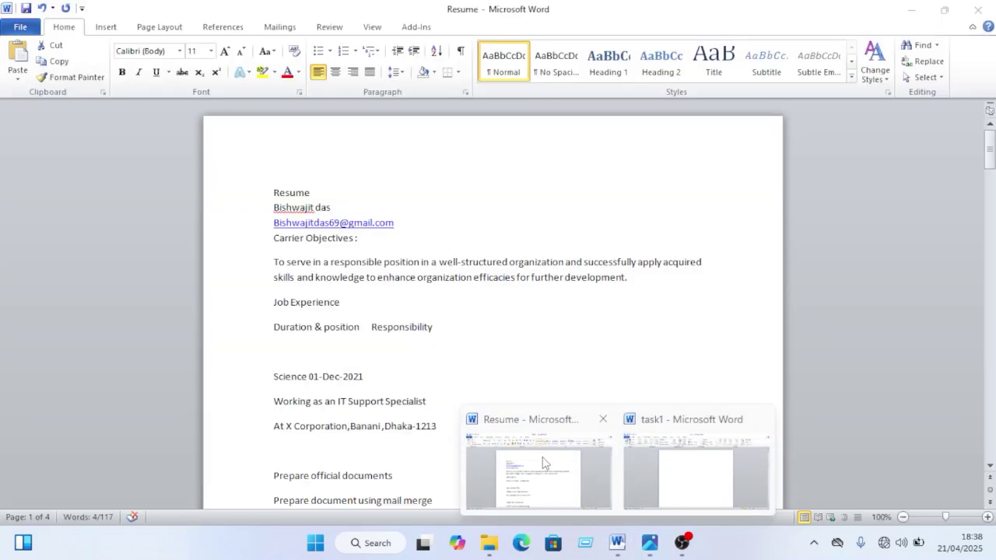
{"action": "left_click", "coordinate": [537, 467]}
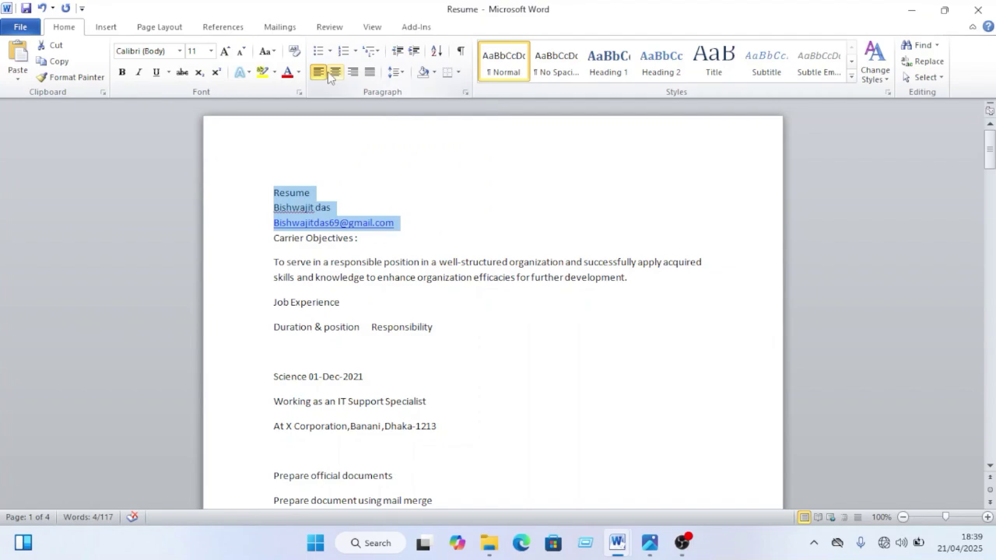
{"action": "left_click", "coordinate": [335, 73]}
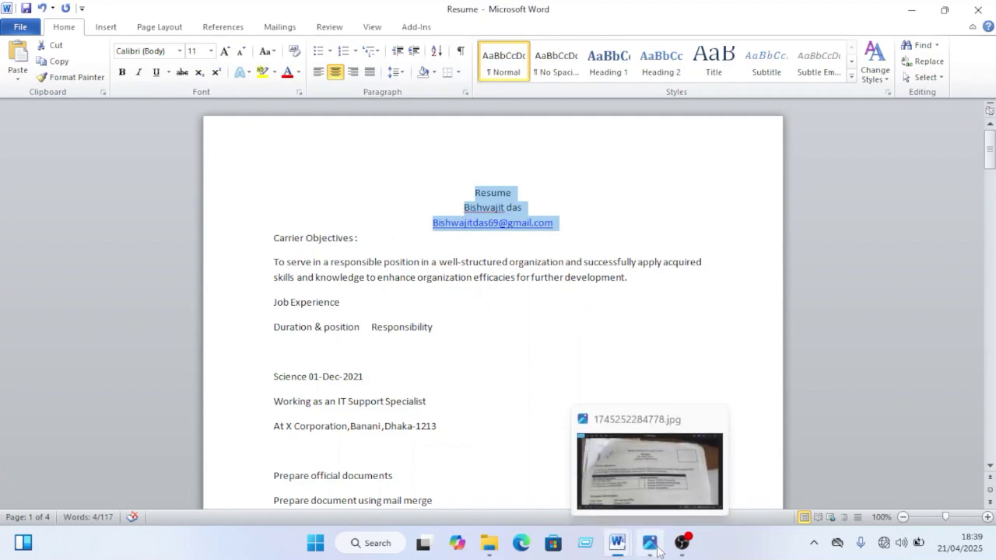
Step: Consult the sample CV image and make the "Carrier Objectives :" heading bold in the Resume document
{"action": "left_click", "coordinate": [637, 467]}
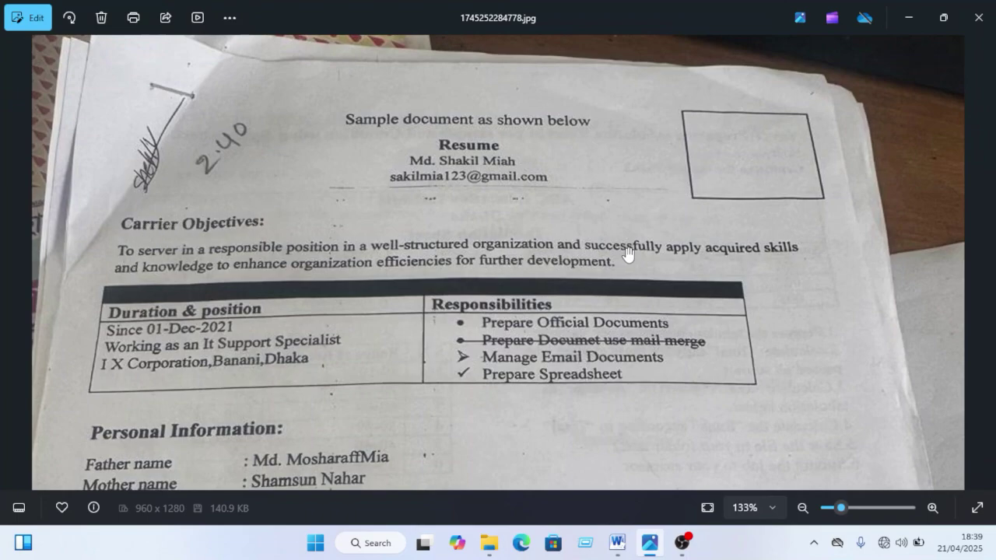
{"action": "mouse_move", "coordinate": [617, 542]}
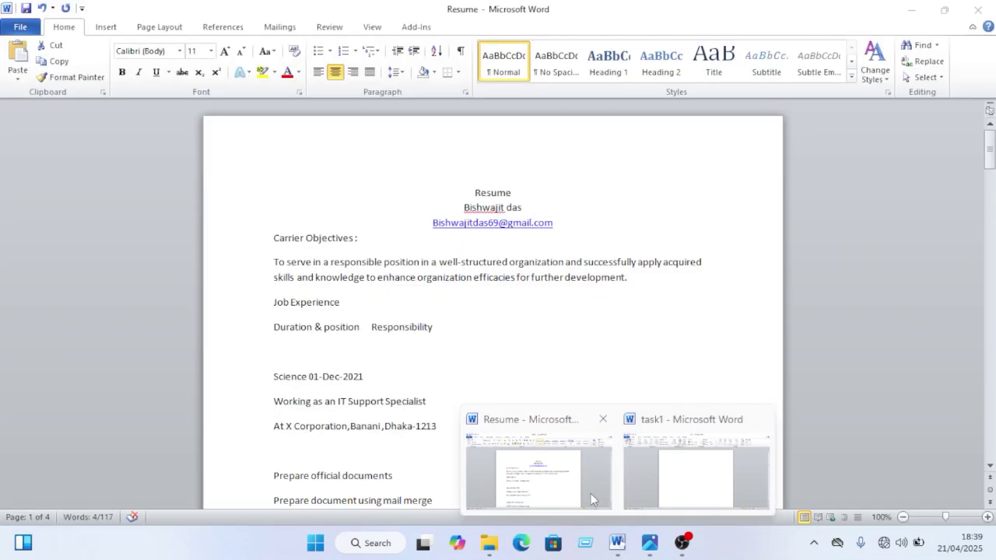
{"action": "left_click", "coordinate": [591, 494]}
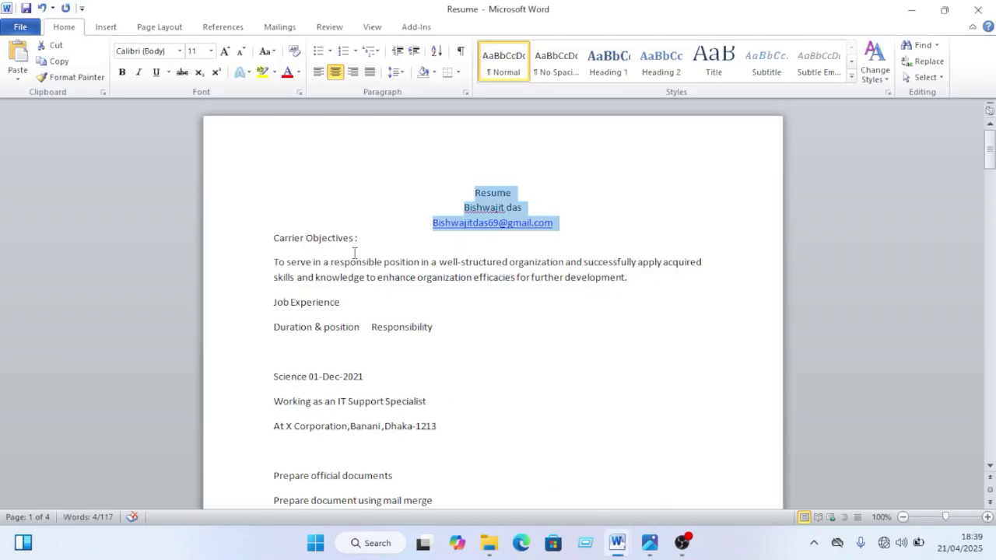
{"action": "left_click_drag", "start_coordinate": [361, 236], "coordinate": [274, 238]}
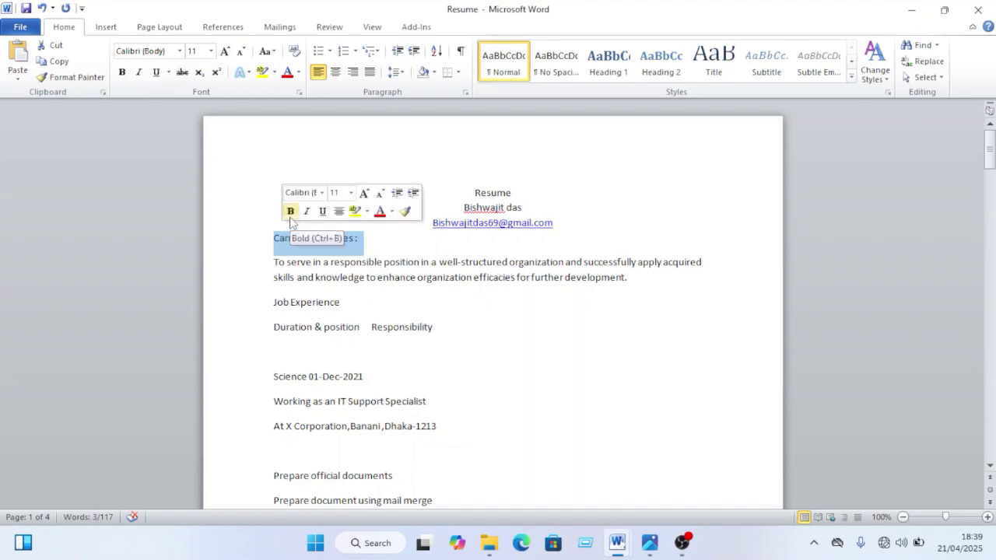
{"action": "left_click", "coordinate": [291, 211]}
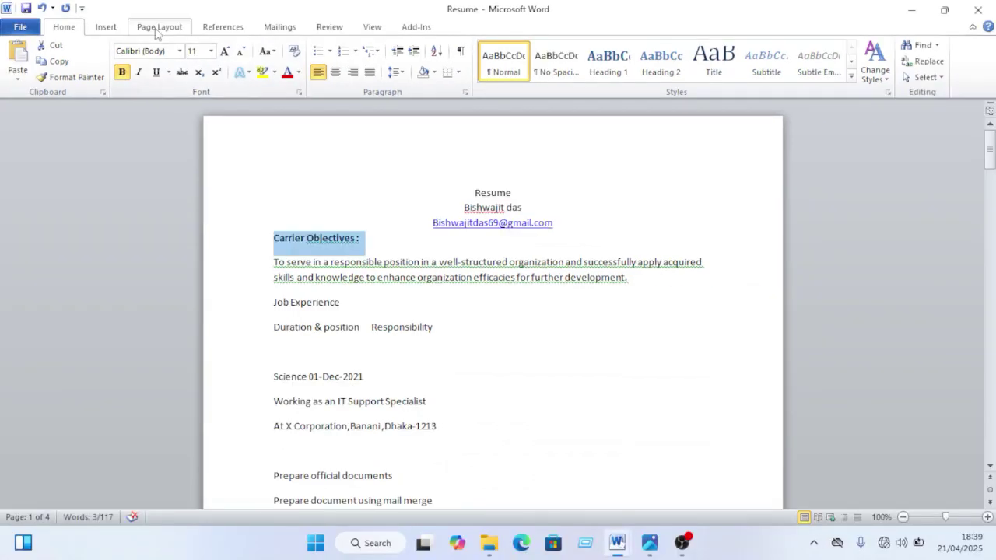
{"action": "left_click", "coordinate": [382, 250]}
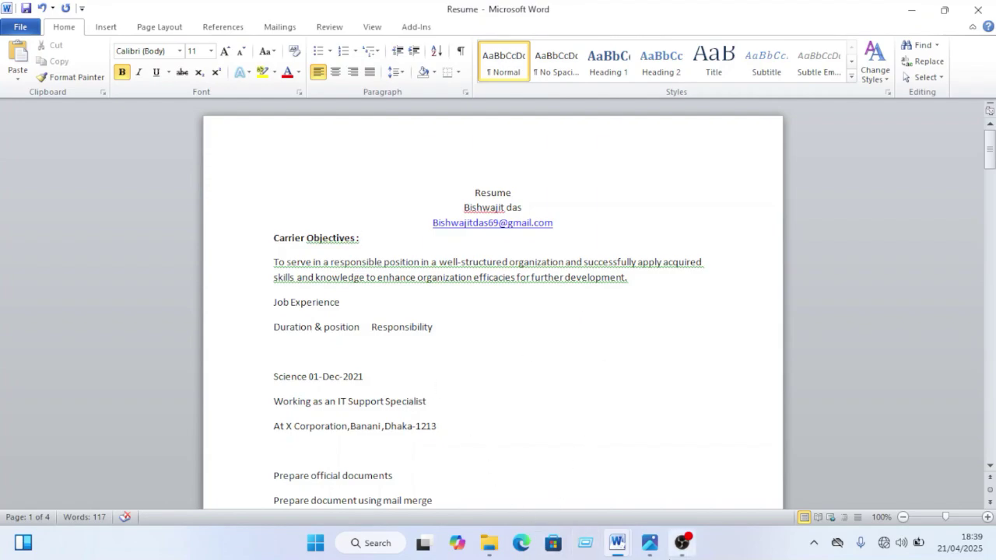
Step: Check the sample CV image, switch to the task1 document in Word, and insert a table with two columns and three rows
{"action": "left_click", "coordinate": [649, 542]}
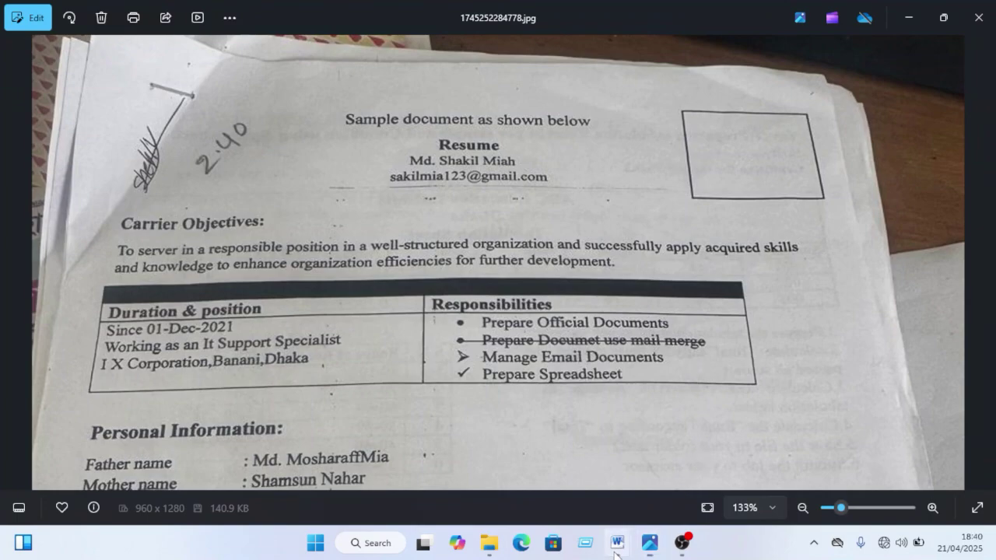
{"action": "mouse_move", "coordinate": [617, 543]}
{"action": "left_click", "coordinate": [671, 481]}
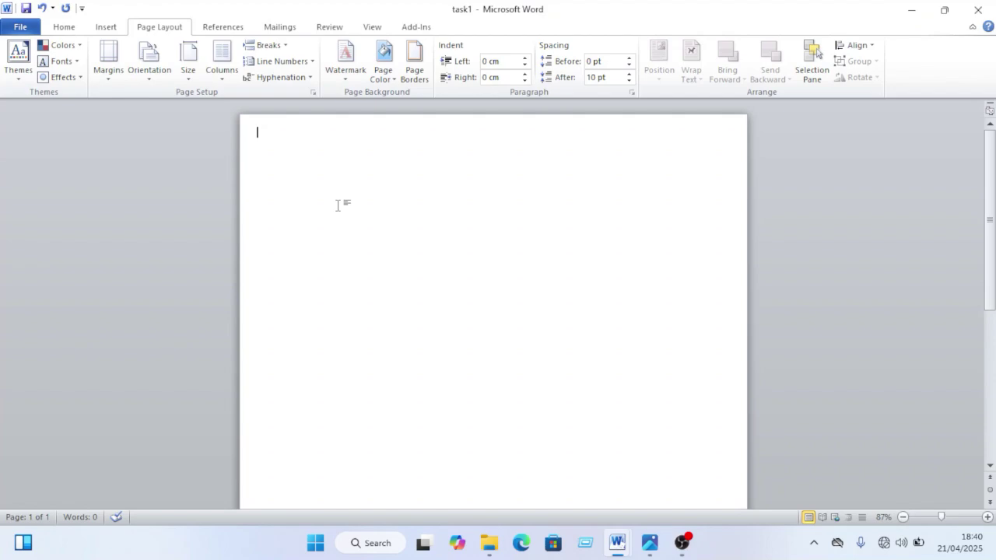
{"action": "left_click", "coordinate": [945, 517]}
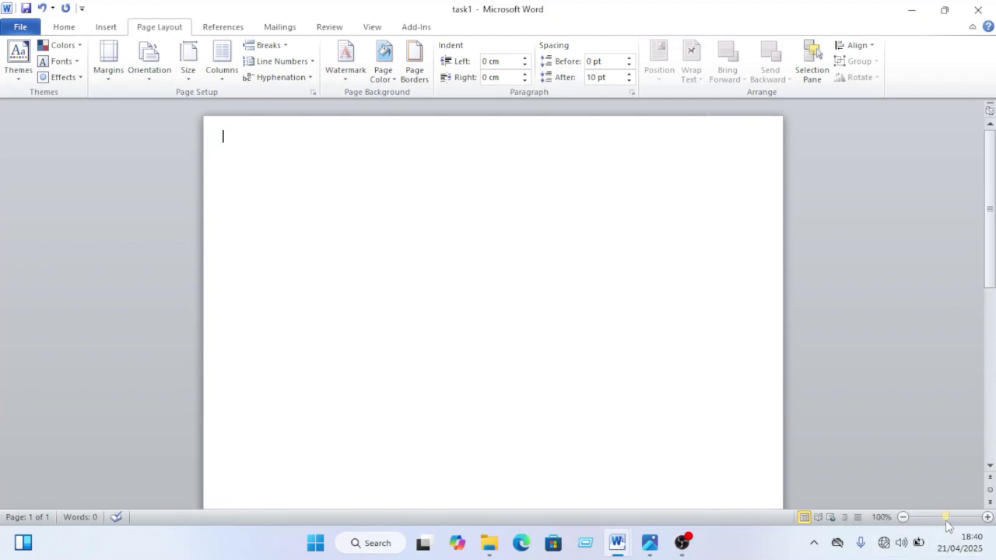
{"action": "left_click", "coordinate": [106, 26]}
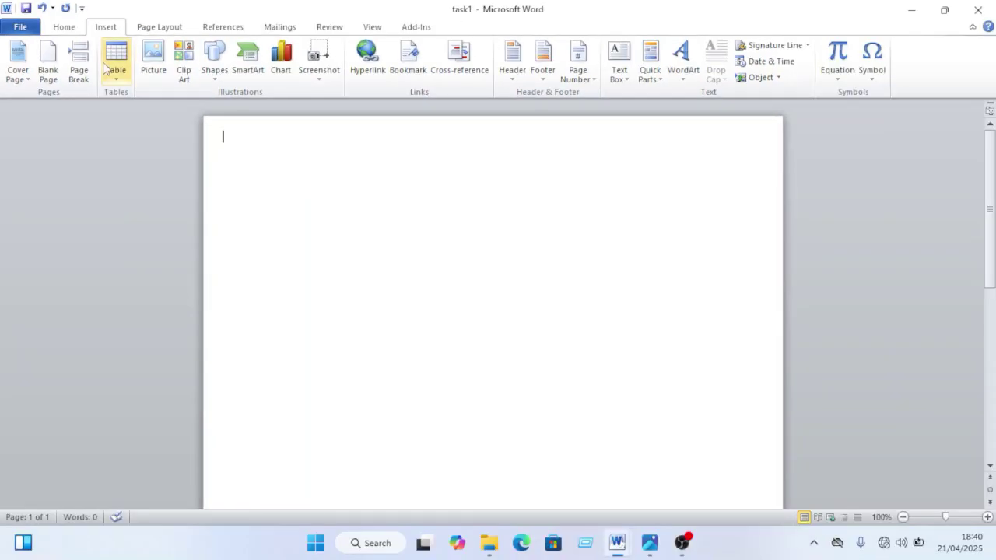
{"action": "left_click", "coordinate": [105, 69]}
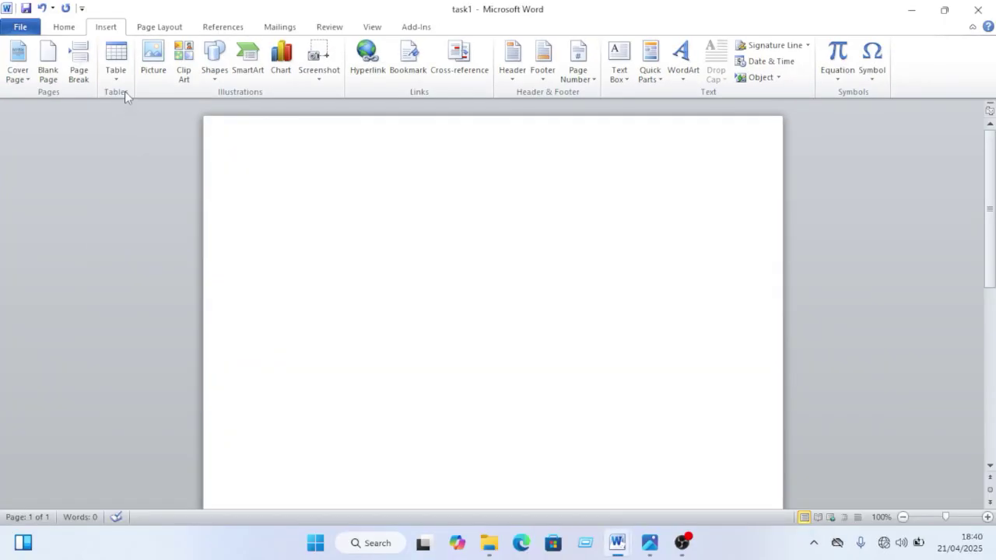
{"action": "left_click", "coordinate": [124, 74]}
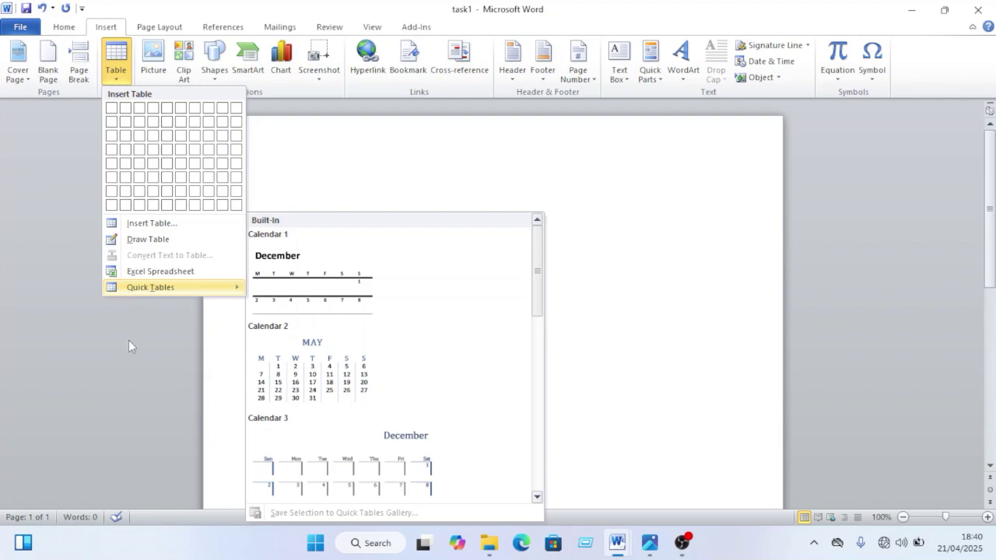
{"action": "left_click", "coordinate": [128, 340]}
{"action": "left_click", "coordinate": [115, 62]}
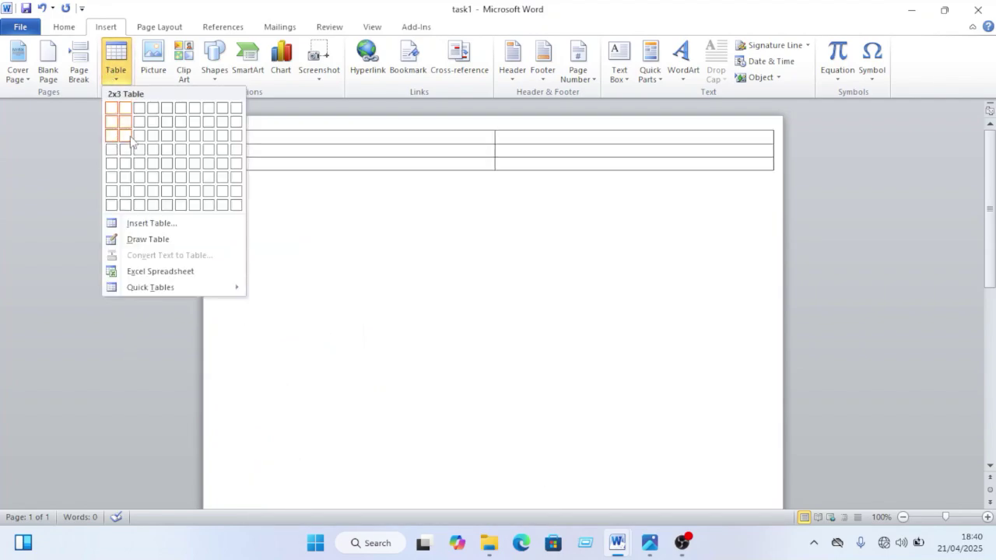
{"action": "left_click", "coordinate": [132, 141]}
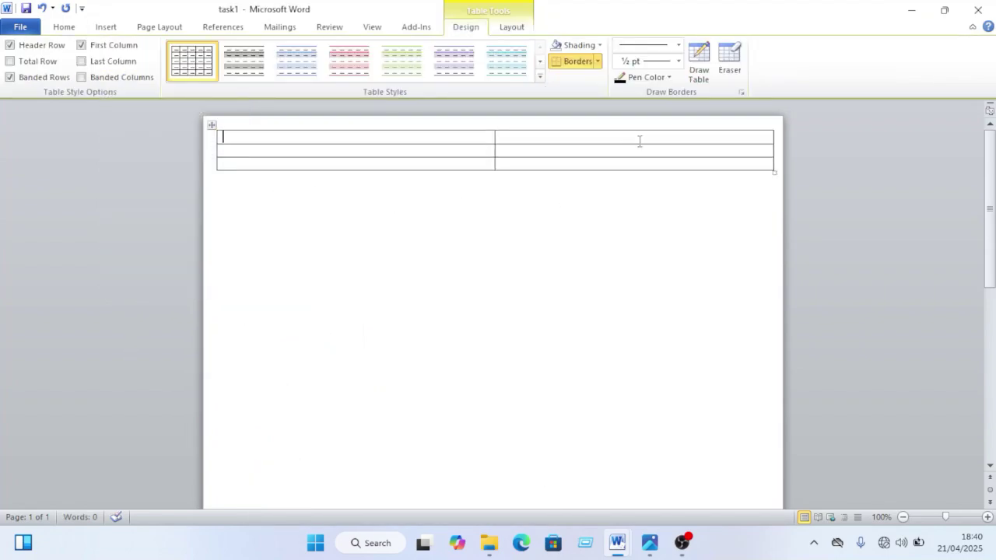
Step: Check the sample CV image, then move "Duration & position" from the Resume document into the second row's first cell in task1, pasting text only
{"action": "left_click", "coordinate": [650, 543]}
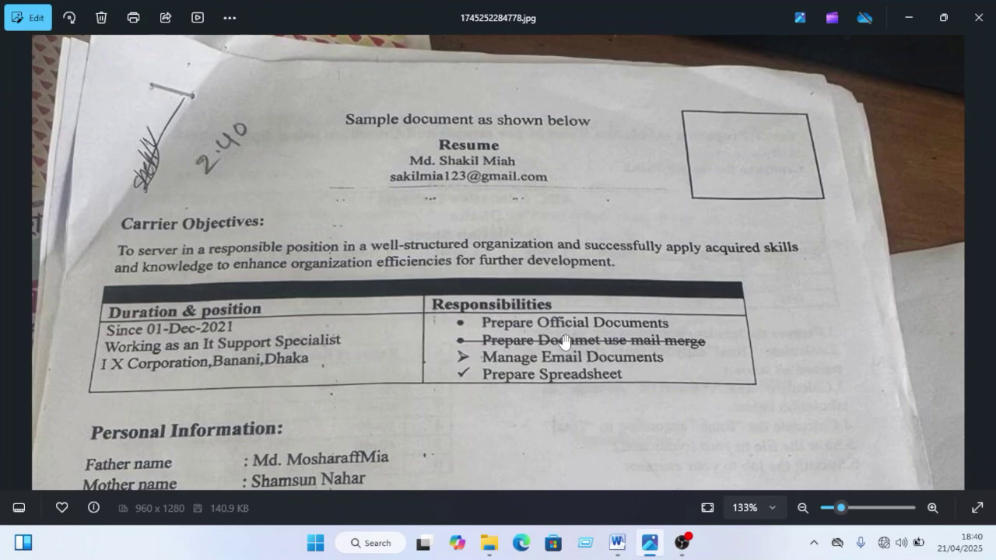
{"action": "mouse_move", "coordinate": [631, 549]}
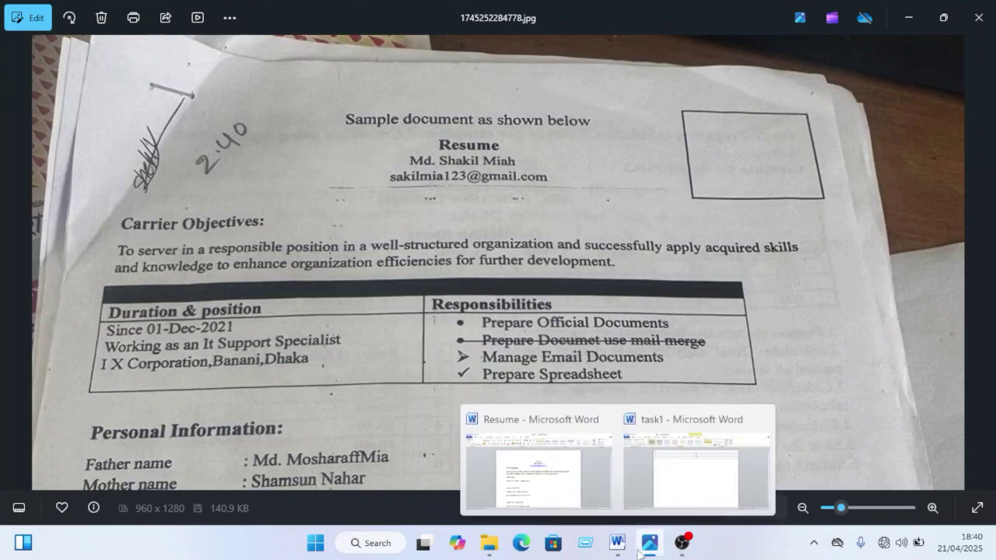
{"action": "left_click", "coordinate": [537, 463]}
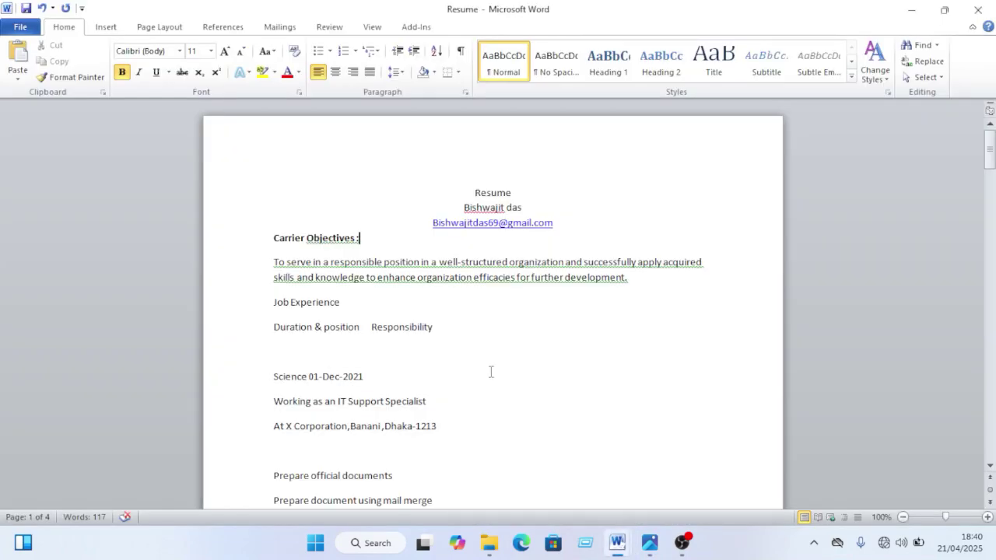
{"action": "double_click", "coordinate": [358, 328]}
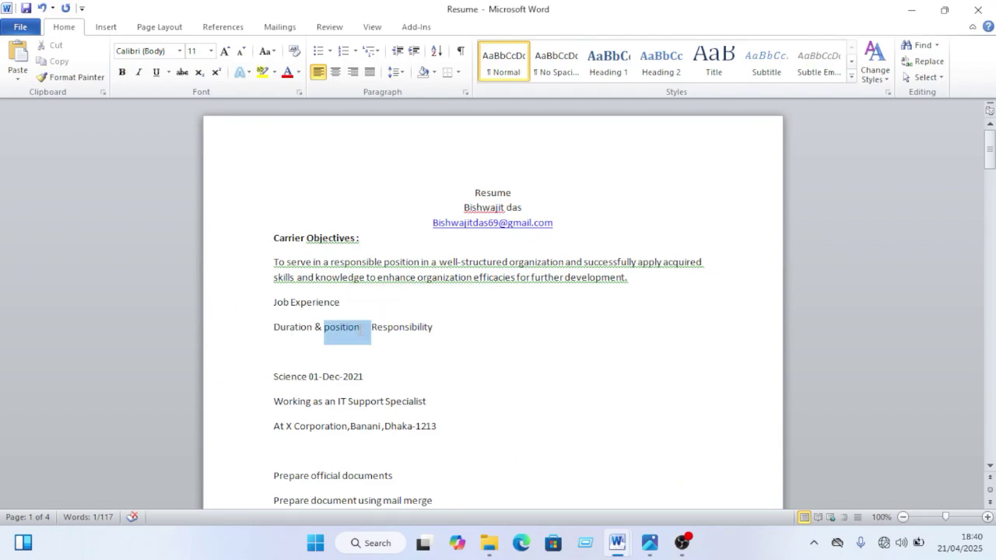
{"action": "left_click_drag", "start_coordinate": [358, 328], "coordinate": [274, 328]}
{"action": "key", "text": "ctrl+c"}
{"action": "right_click", "coordinate": [281, 334]}
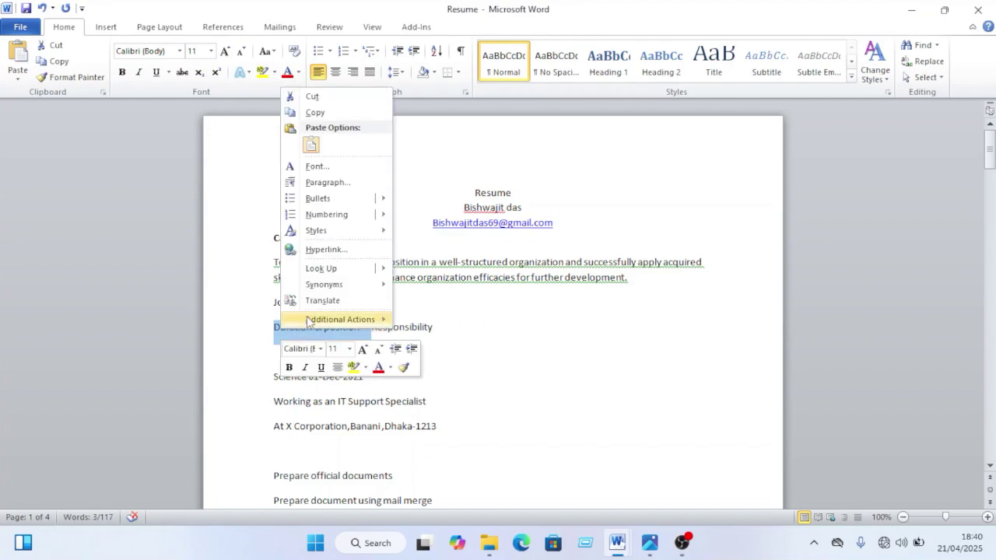
{"action": "left_click", "coordinate": [311, 96]}
{"action": "mouse_move", "coordinate": [619, 549]}
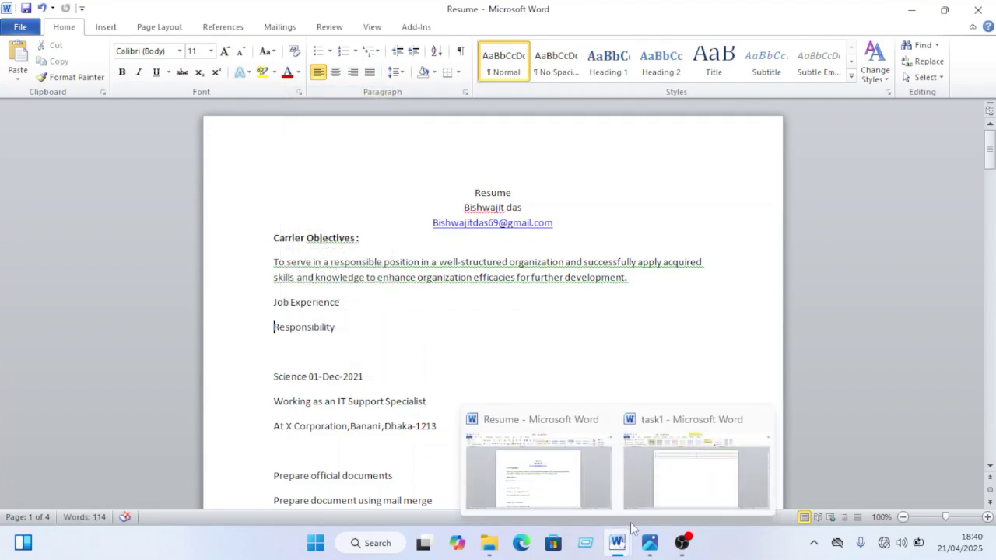
{"action": "left_click", "coordinate": [658, 498]}
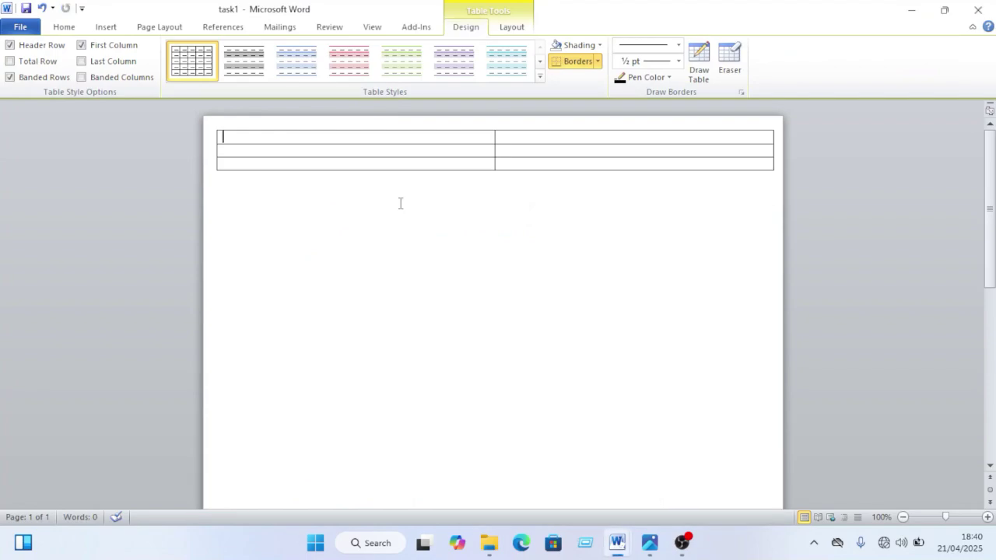
{"action": "right_click", "coordinate": [355, 152]}
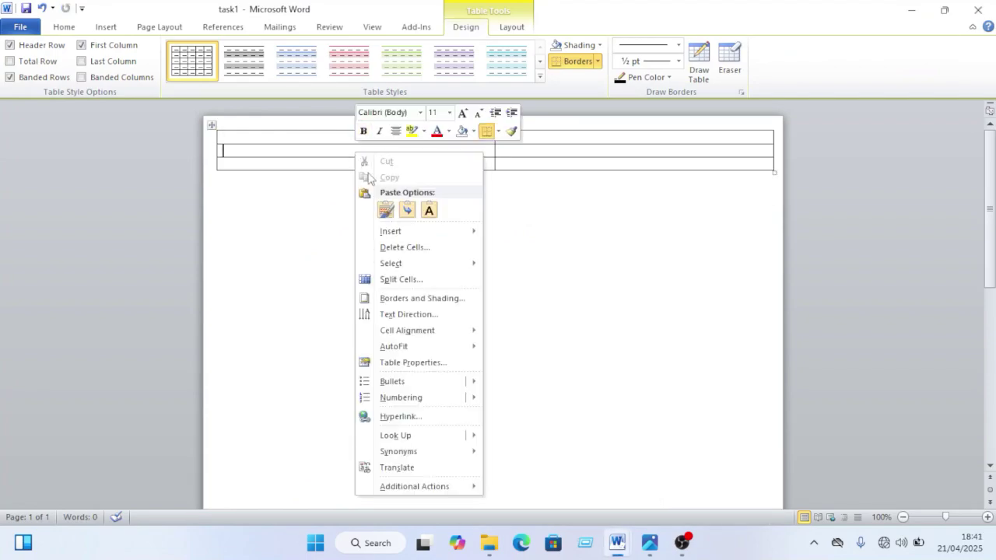
{"action": "left_click", "coordinate": [428, 210]}
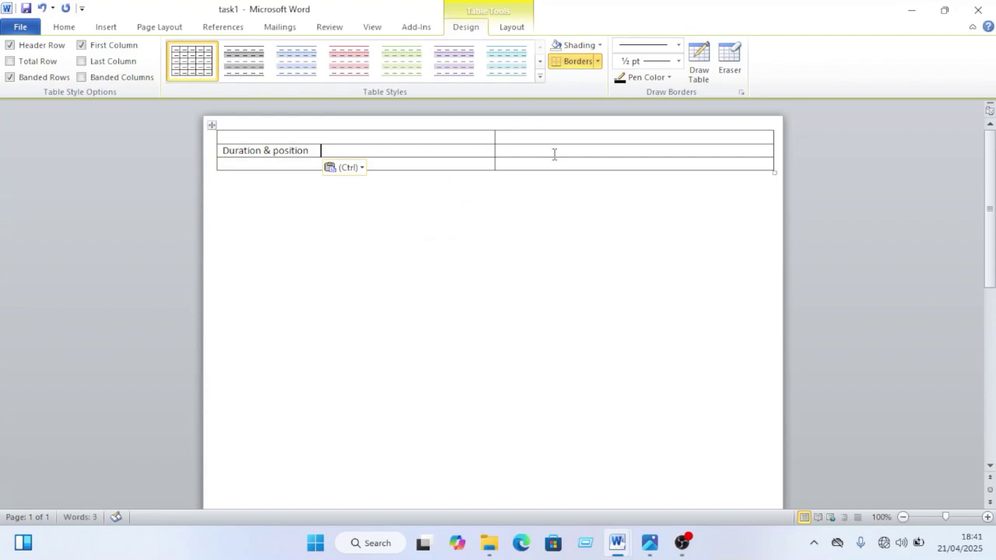
Step: Cut "Responsibility" from the Resume document and paste it into the second row's second cell of the task1 table
{"action": "mouse_move", "coordinate": [623, 553]}
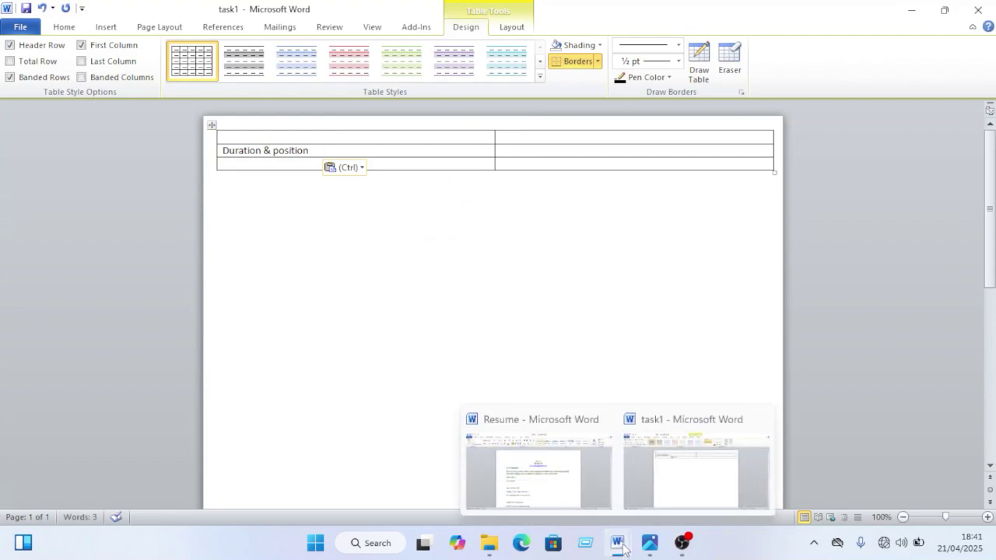
{"action": "left_click", "coordinate": [537, 467]}
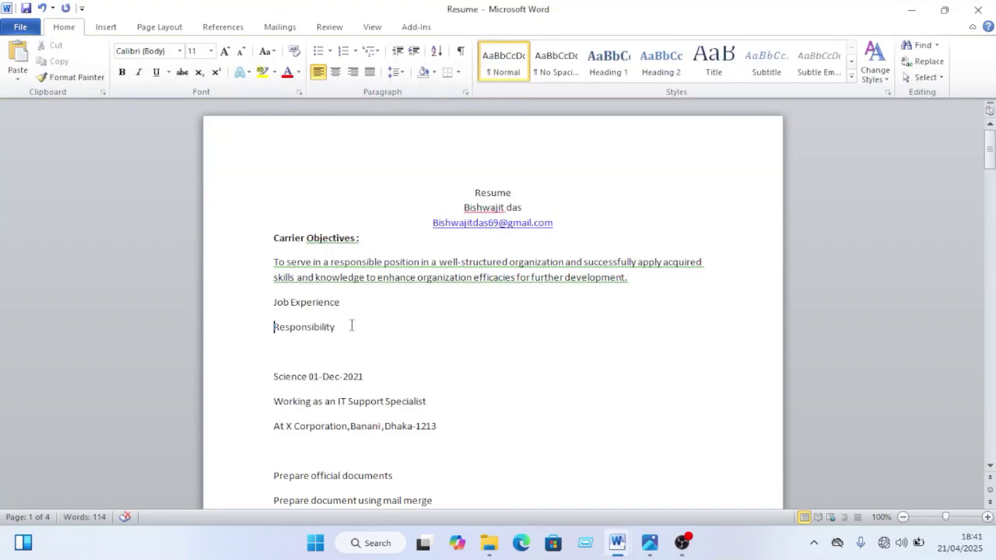
{"action": "left_click_drag", "start_coordinate": [352, 325], "coordinate": [274, 331]}
{"action": "key", "text": "ctrl+c"}
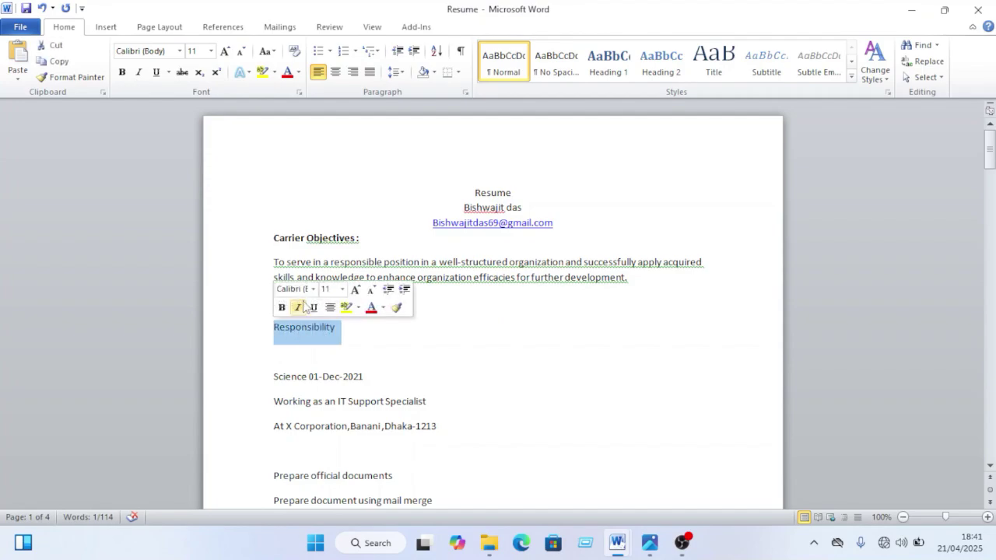
{"action": "right_click", "coordinate": [326, 338]}
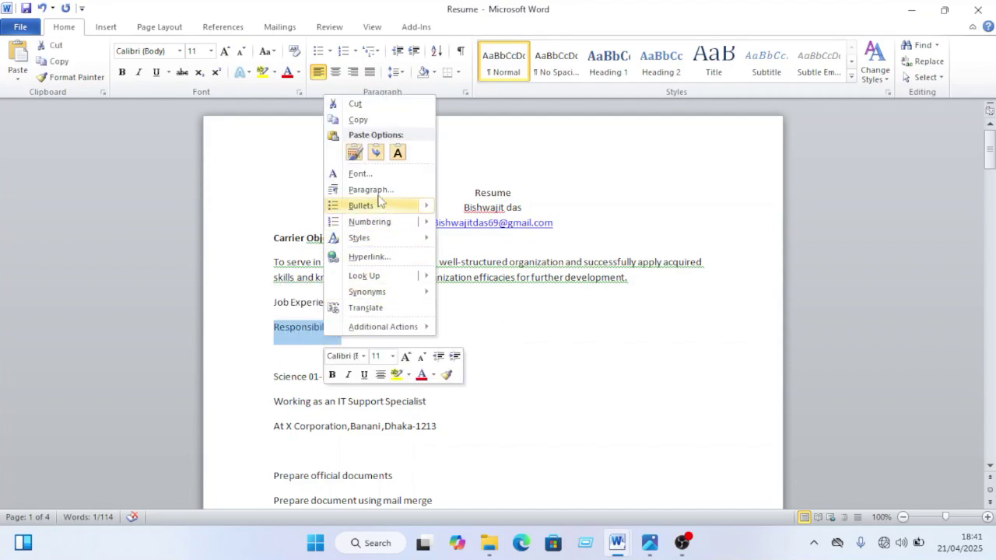
{"action": "left_click", "coordinate": [352, 104]}
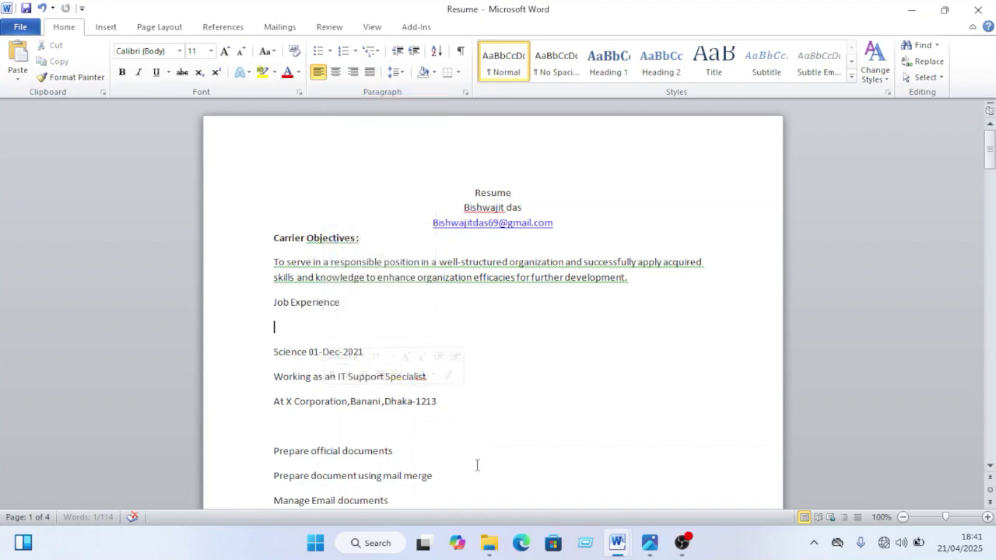
{"action": "mouse_move", "coordinate": [620, 549]}
{"action": "left_click", "coordinate": [651, 482]}
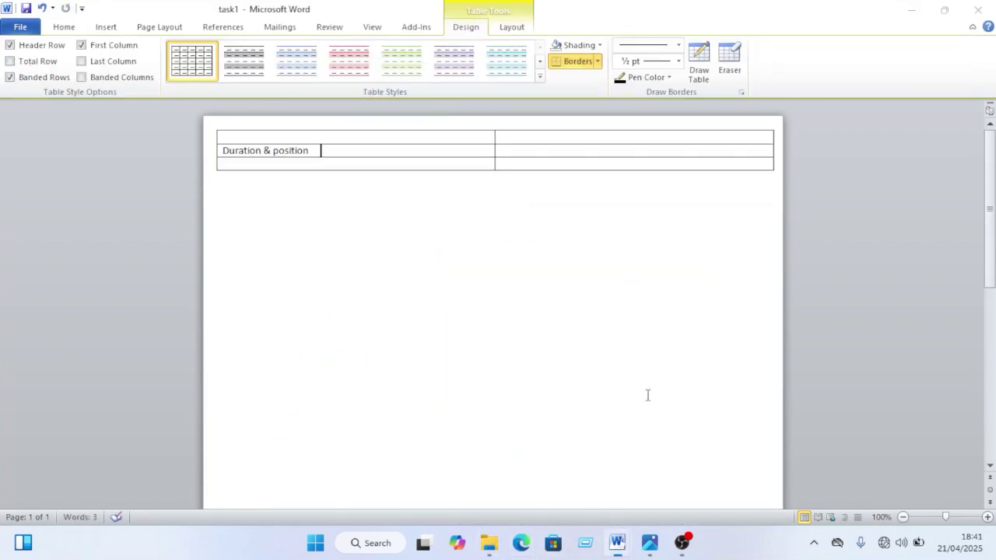
{"action": "right_click", "coordinate": [581, 152]}
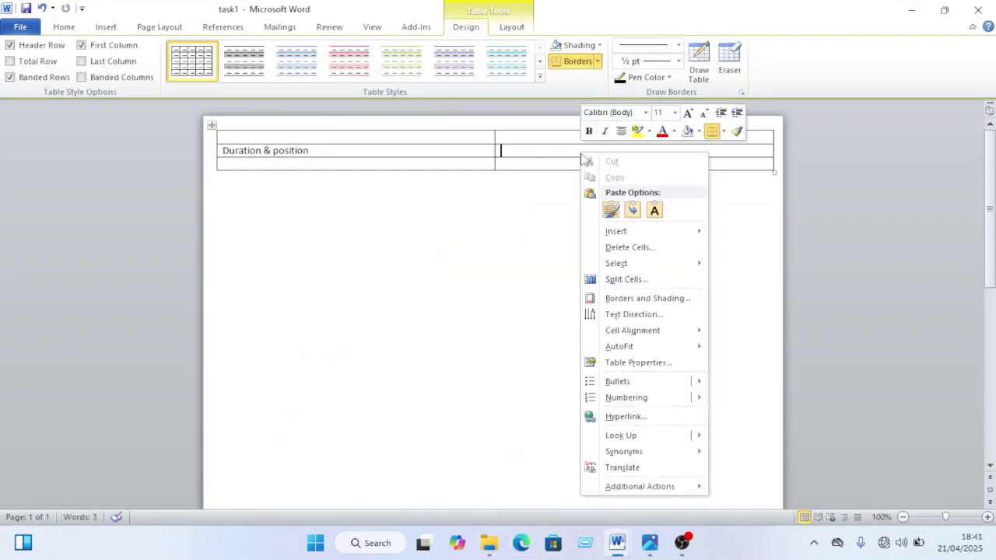
{"action": "left_click", "coordinate": [716, 210]}
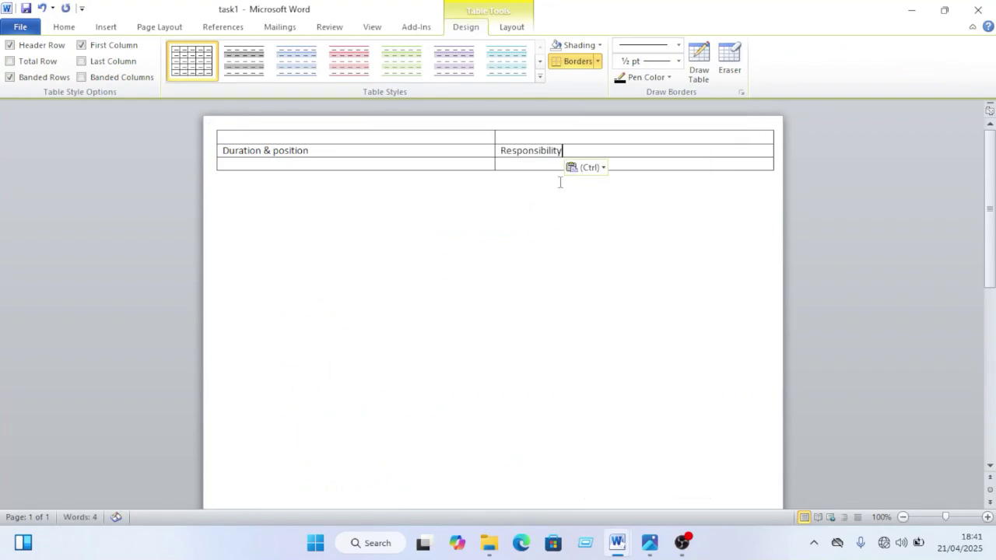
Step: Consult the sample image and move "Job Experience" from the Resume document into the first cell of the task1 table, pasting text only
{"action": "left_click", "coordinate": [650, 542]}
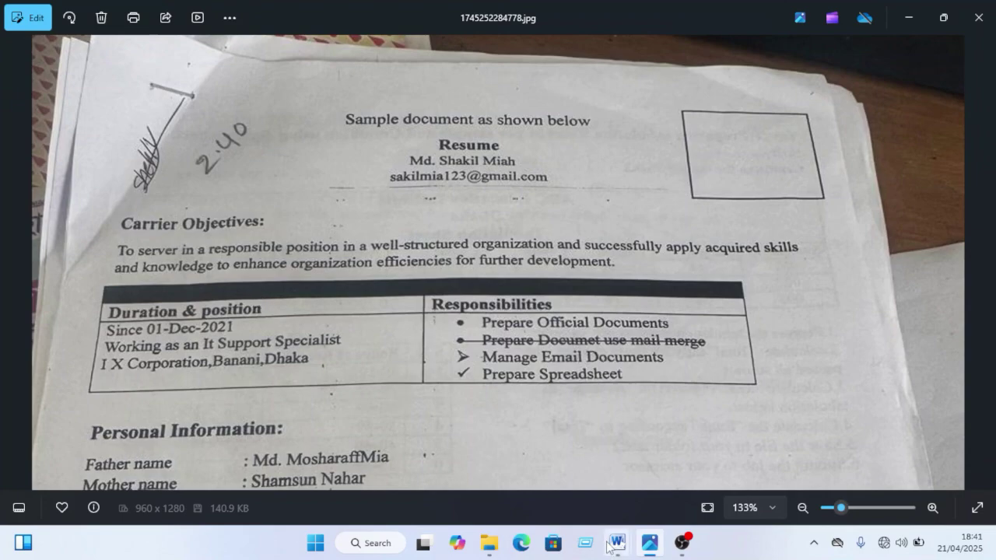
{"action": "mouse_move", "coordinate": [617, 542]}
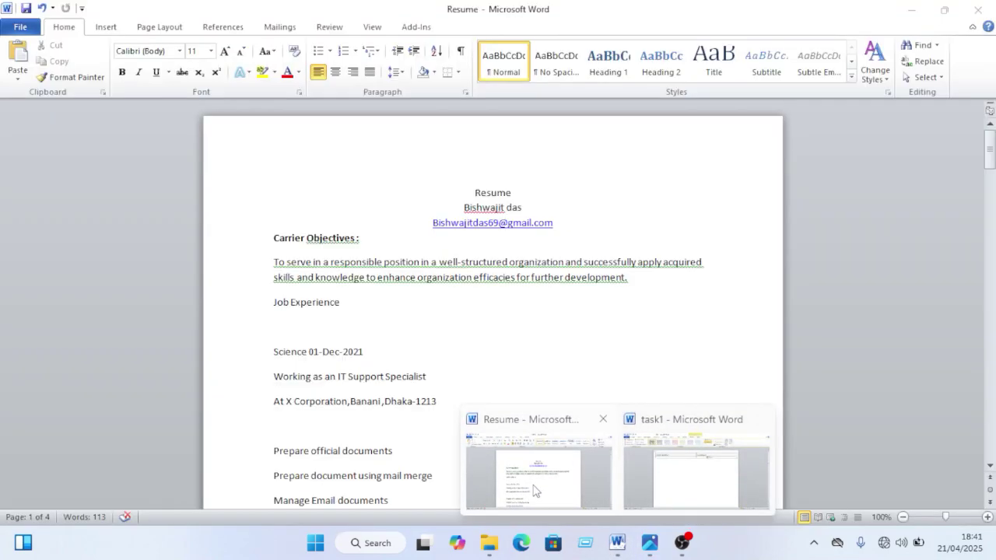
{"action": "left_click", "coordinate": [534, 491]}
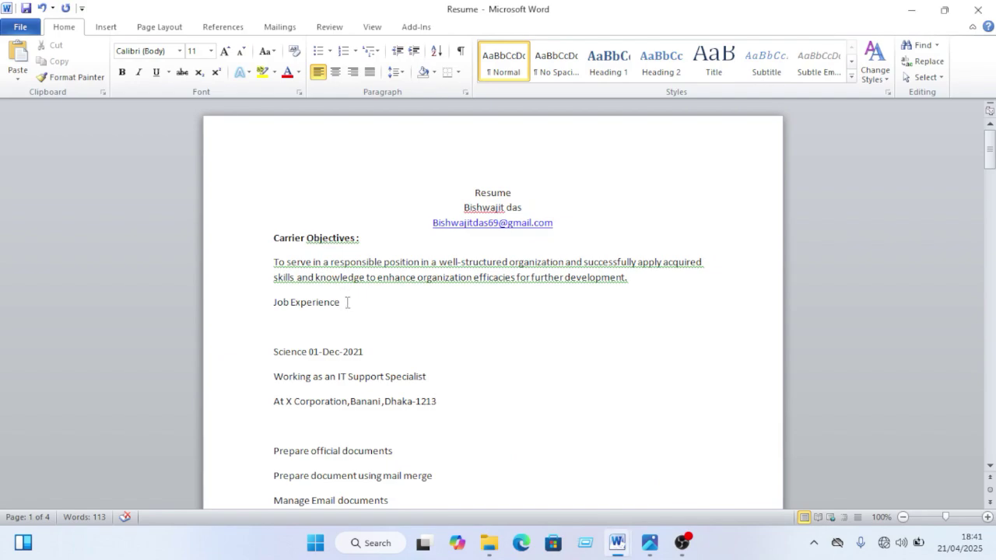
{"action": "left_click_drag", "start_coordinate": [336, 307], "coordinate": [272, 304]}
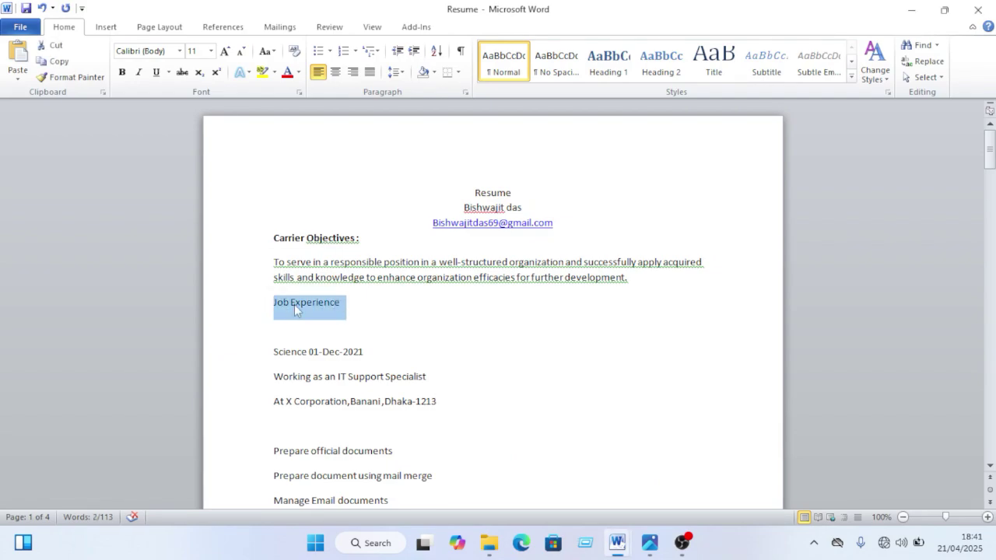
{"action": "right_click", "coordinate": [296, 309]}
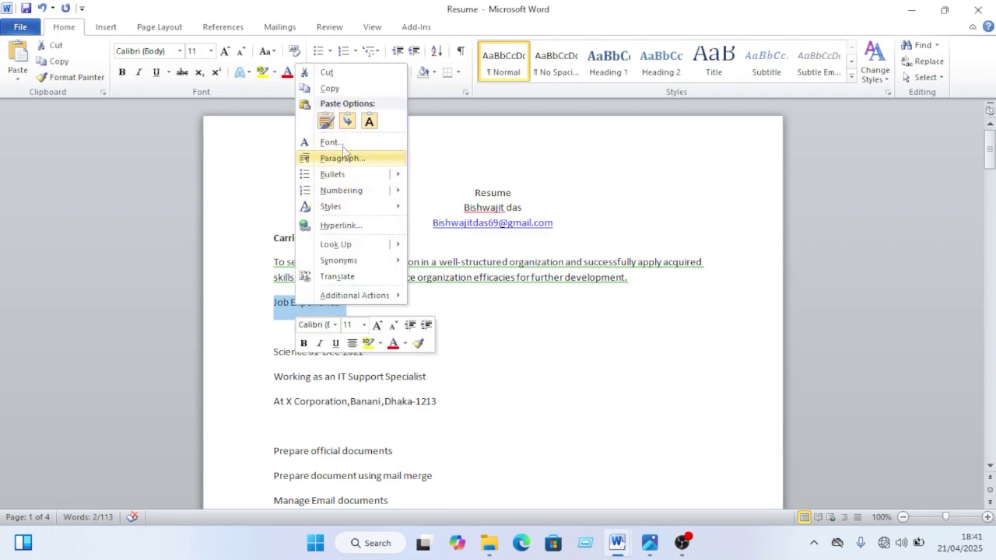
{"action": "left_click", "coordinate": [329, 71]}
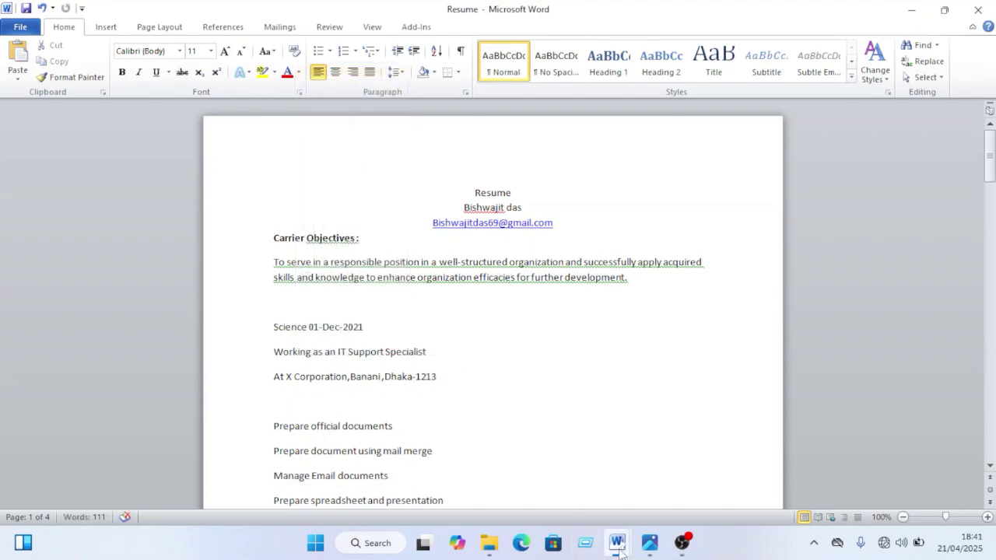
{"action": "mouse_move", "coordinate": [660, 551]}
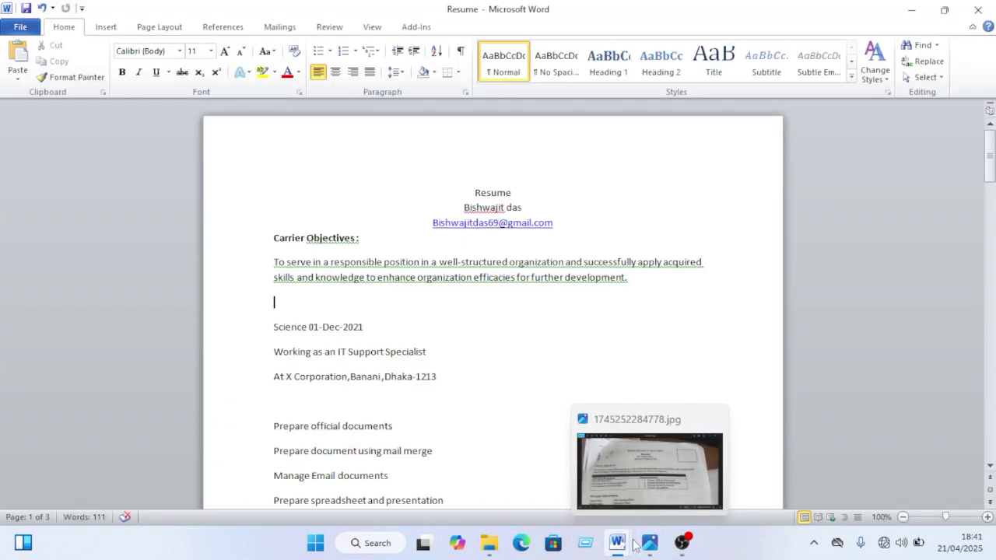
{"action": "mouse_move", "coordinate": [615, 548]}
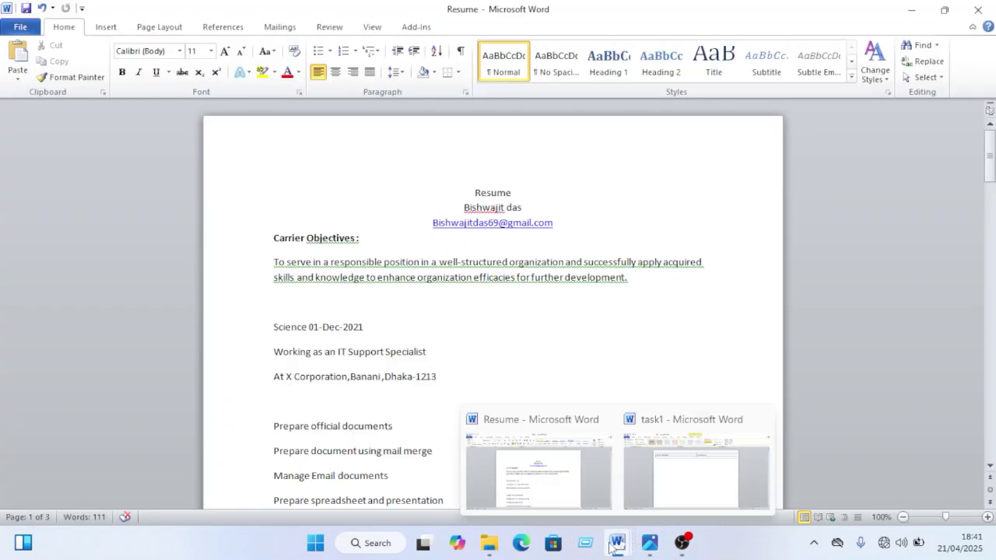
{"action": "left_click", "coordinate": [665, 502]}
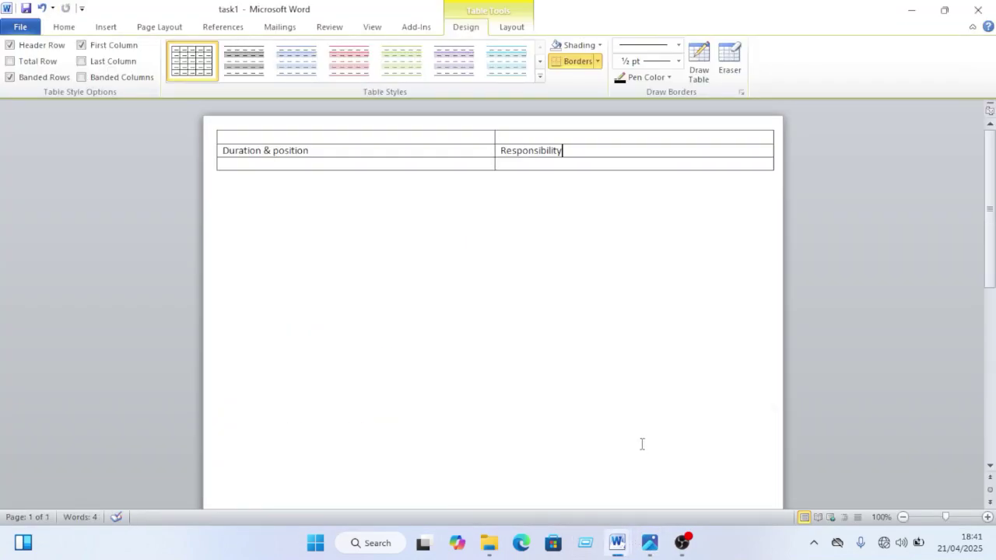
{"action": "right_click", "coordinate": [393, 138]}
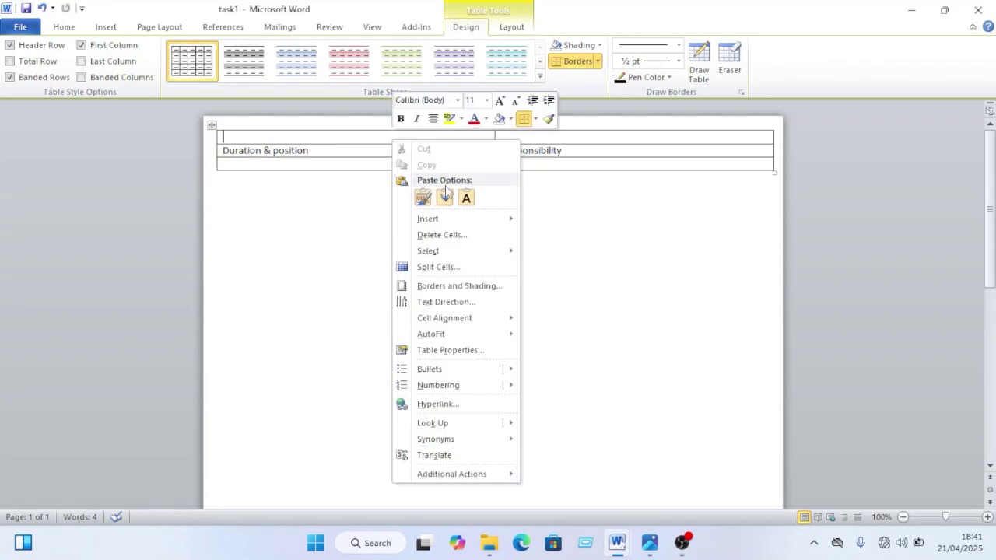
{"action": "left_click", "coordinate": [466, 198]}
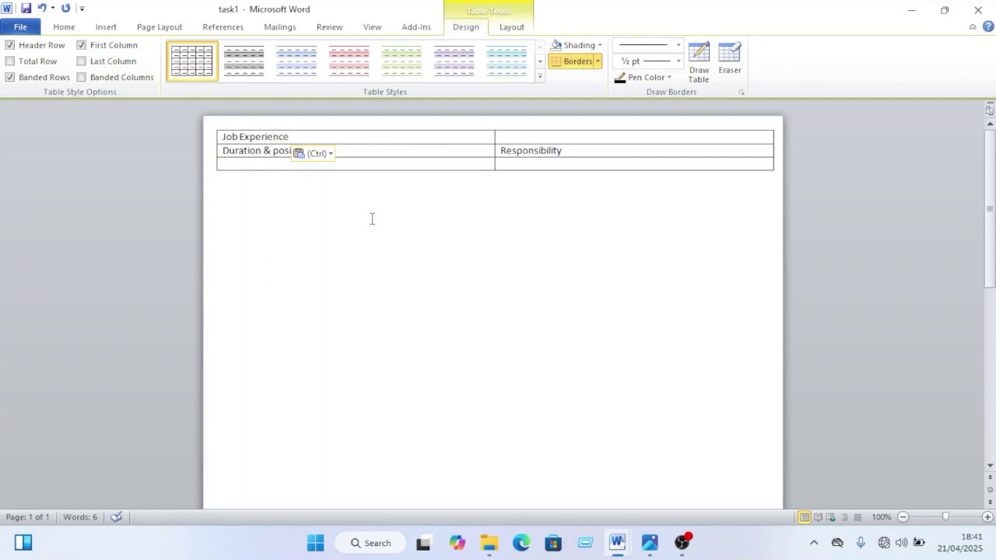
Step: Select both cells of the table's "Job Experience" row and shade them black
{"action": "double_click", "coordinate": [358, 139]}
{"action": "double_click", "coordinate": [380, 138]}
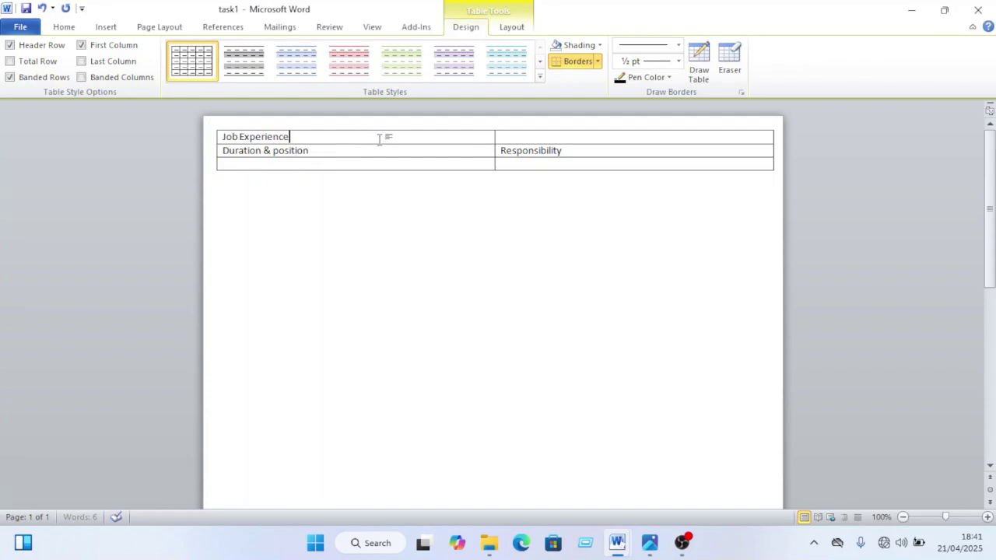
{"action": "left_click", "coordinate": [738, 134]}
{"action": "left_click_drag", "start_coordinate": [710, 138], "coordinate": [441, 140]}
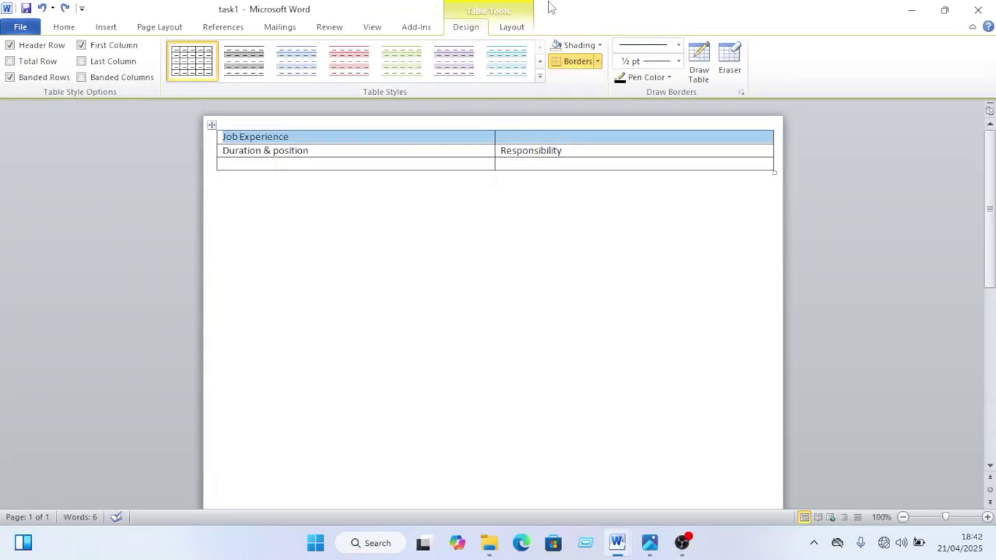
{"action": "left_click", "coordinate": [586, 47]}
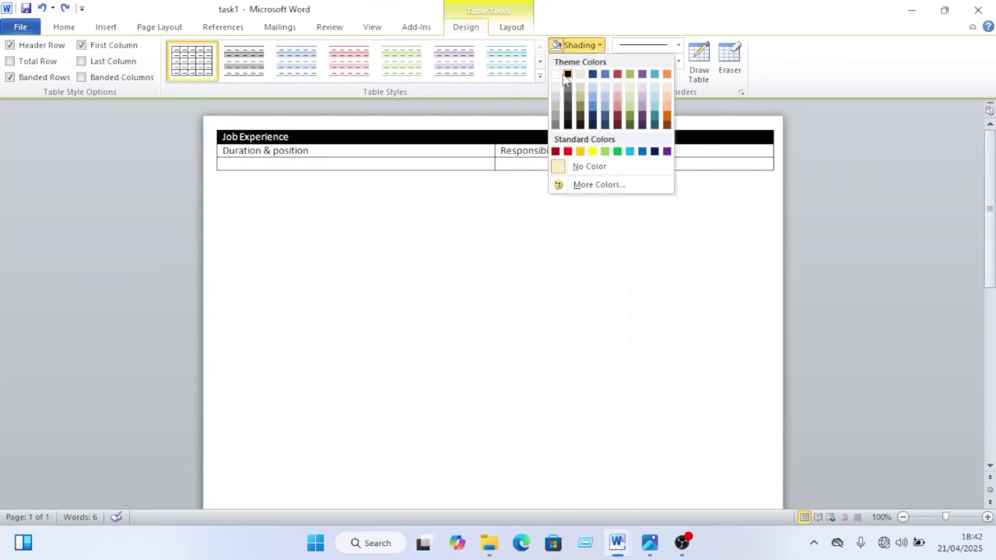
{"action": "left_click", "coordinate": [566, 75]}
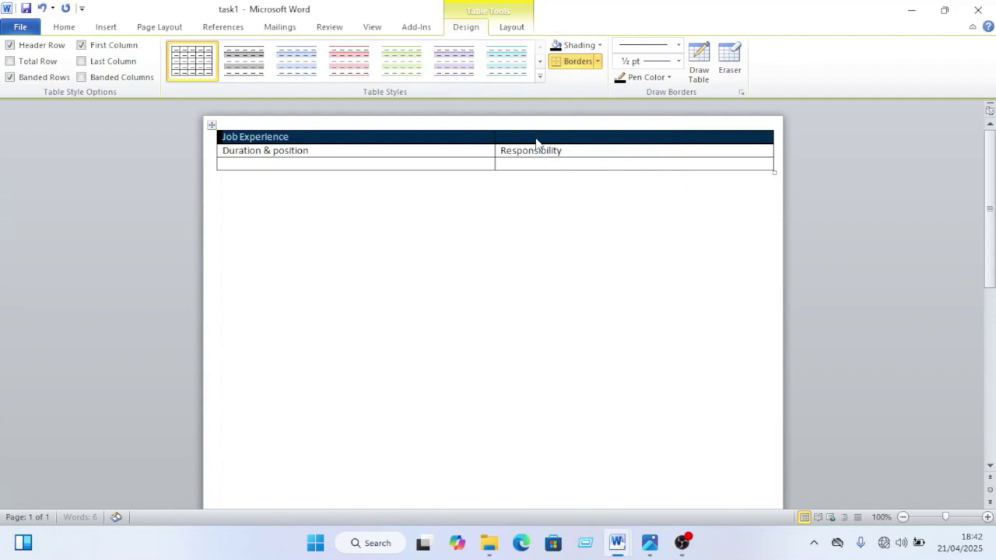
Step: Set the font size of "Duration & position" in the table's second row to 15
{"action": "left_click", "coordinate": [440, 151]}
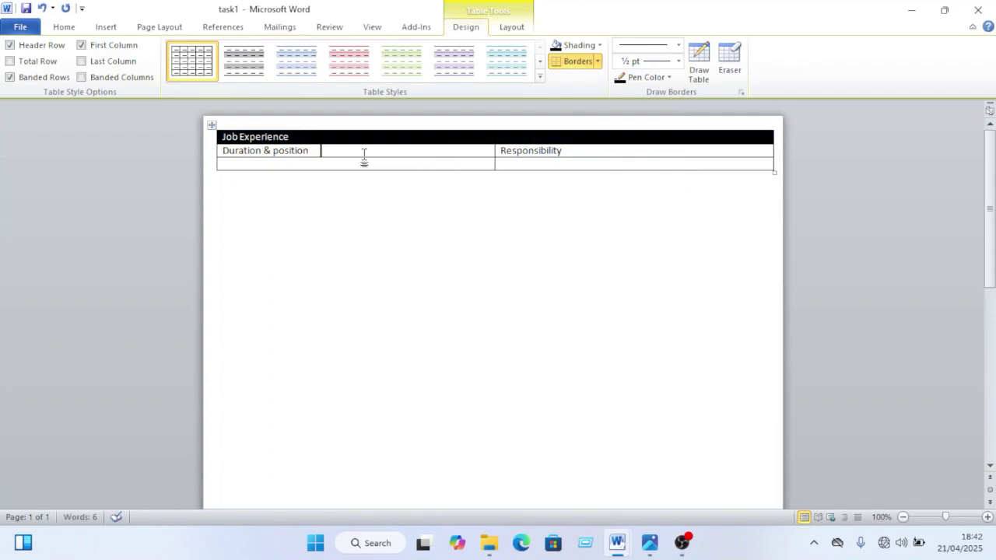
{"action": "left_click_drag", "start_coordinate": [327, 151], "coordinate": [223, 151]}
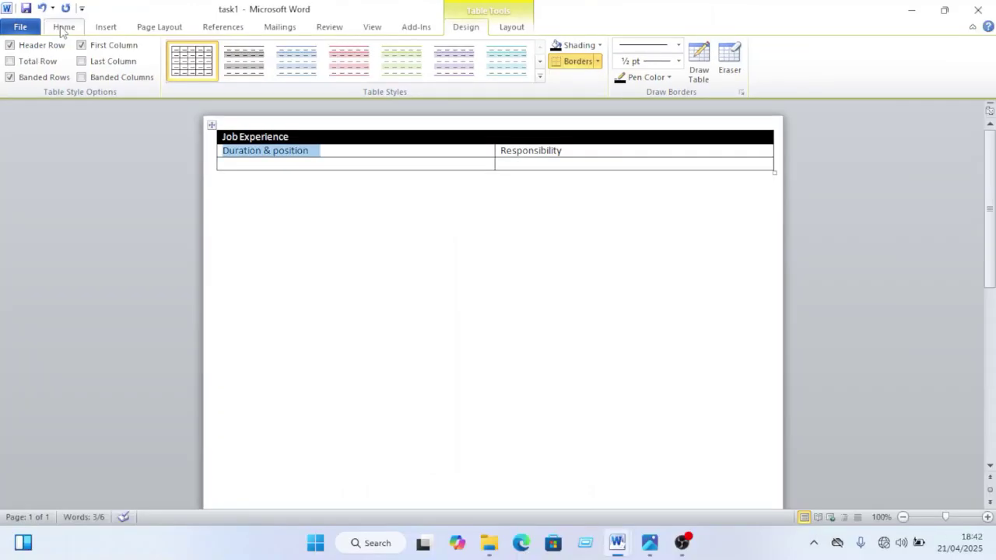
{"action": "left_click", "coordinate": [112, 48]}
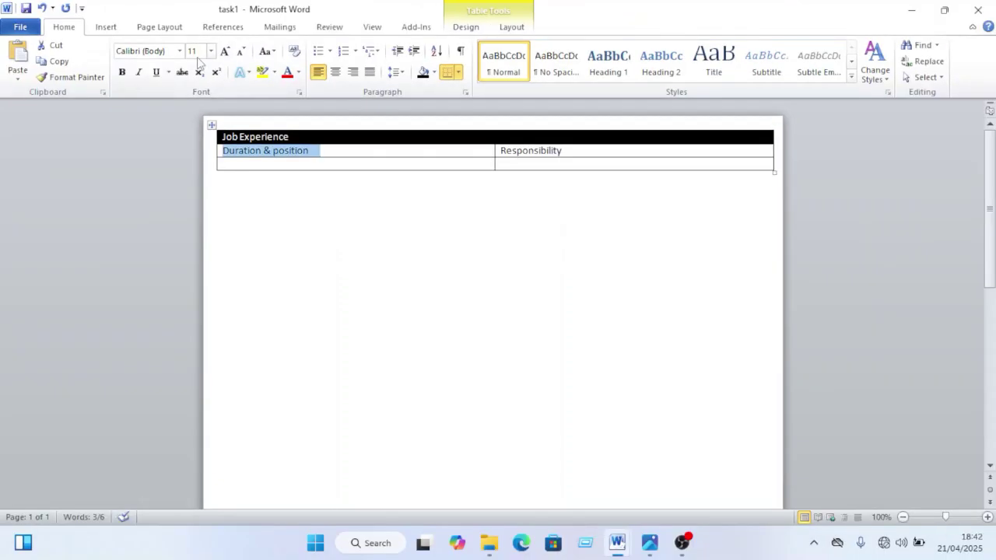
{"action": "left_click", "coordinate": [199, 50]}
{"action": "key", "text": "Return"}
{"action": "left_click", "coordinate": [392, 238]}
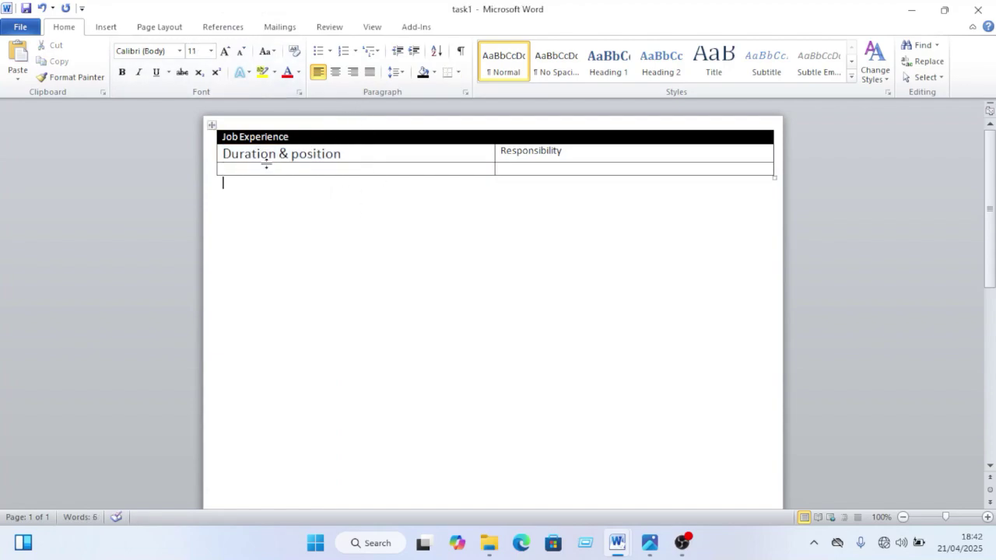
Step: Set the font size of "Responsibility" in the table's second row to 15
{"action": "left_click_drag", "start_coordinate": [578, 150], "coordinate": [492, 154]}
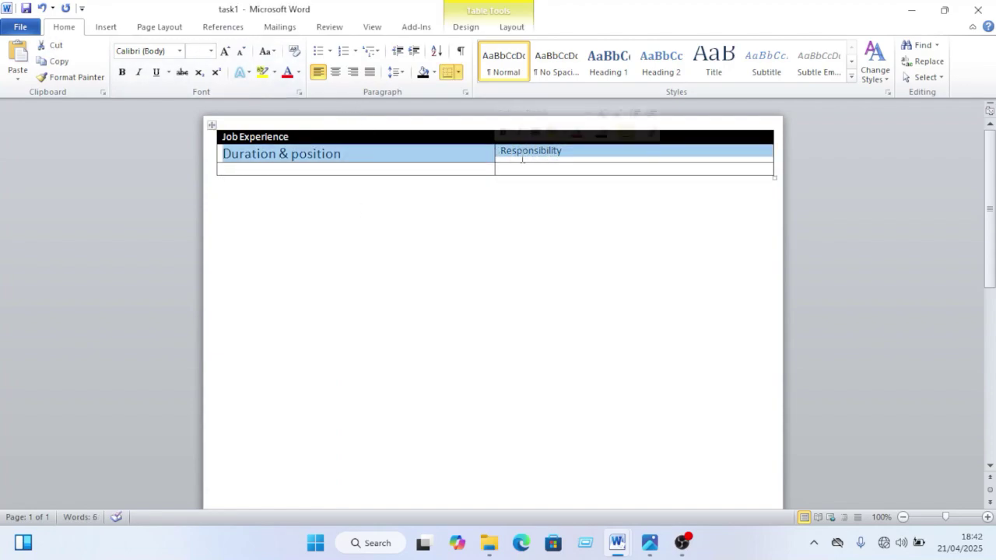
{"action": "left_click_drag", "start_coordinate": [578, 151], "coordinate": [498, 151]}
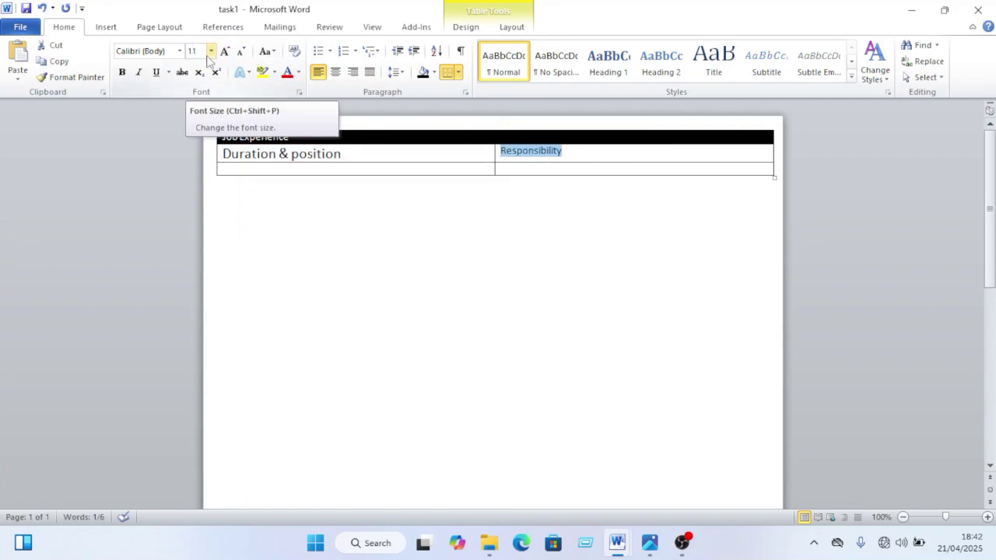
{"action": "left_click", "coordinate": [205, 52]}
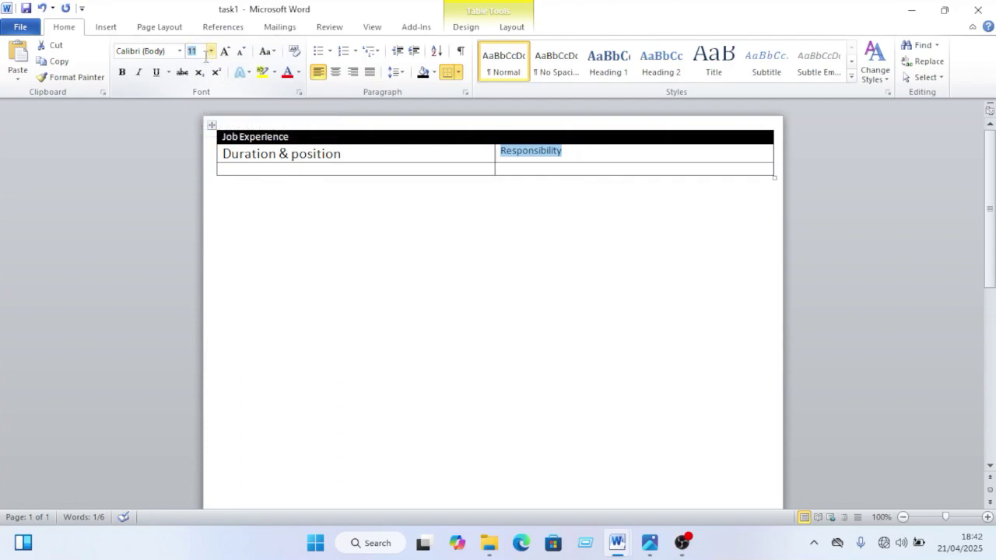
{"action": "key", "text": "Return"}
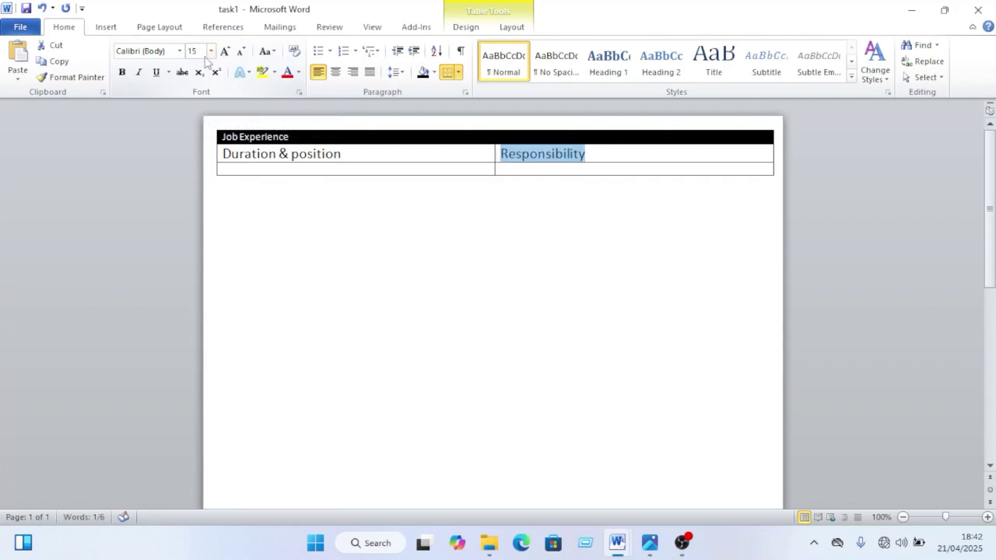
{"action": "left_click", "coordinate": [468, 259]}
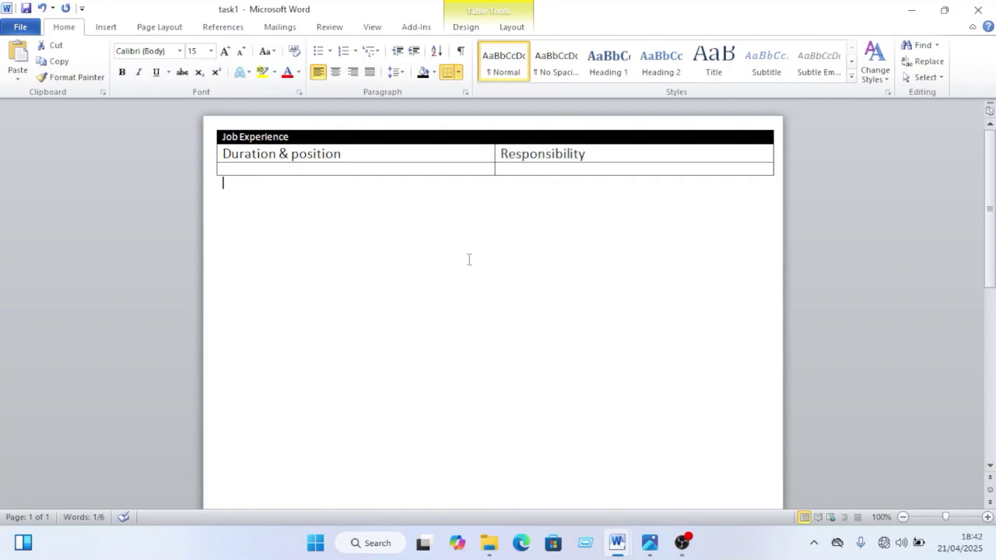
Step: Check the sample CV image, then cut the four responsibility lines, from "Prepare official documents" to "Prepare spreadsheet and presentation", out of the Resume document
{"action": "mouse_move", "coordinate": [618, 543]}
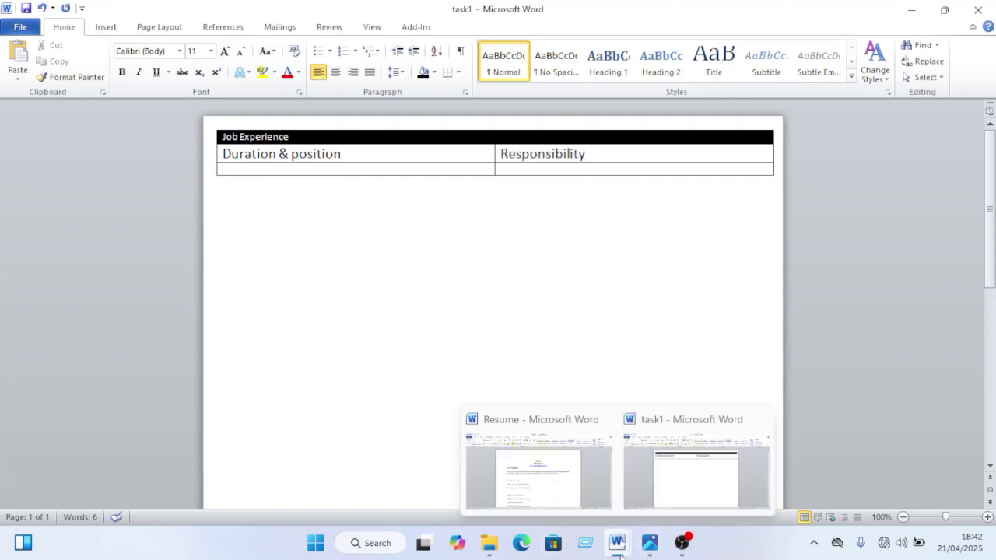
{"action": "left_click", "coordinate": [537, 467]}
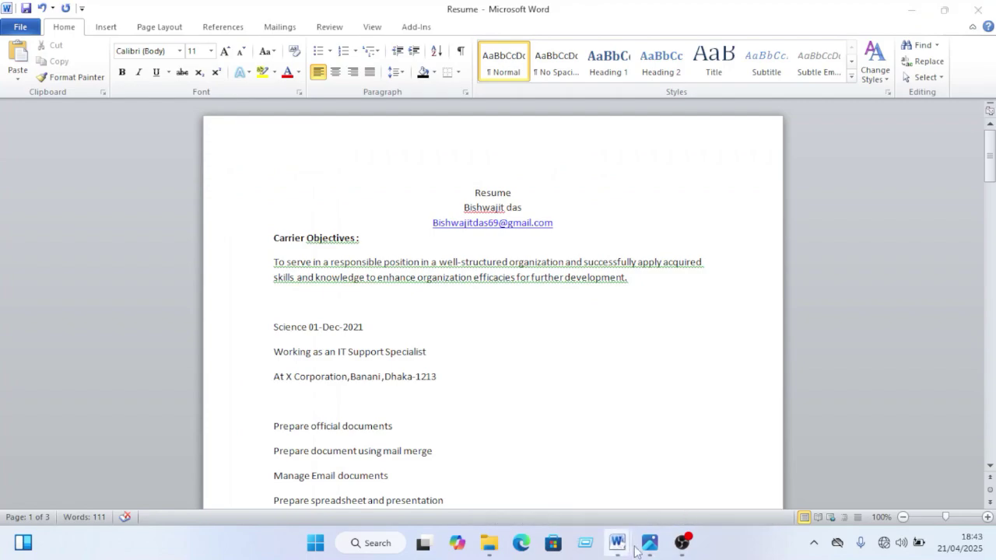
{"action": "mouse_move", "coordinate": [638, 549]}
{"action": "left_click", "coordinate": [642, 467]}
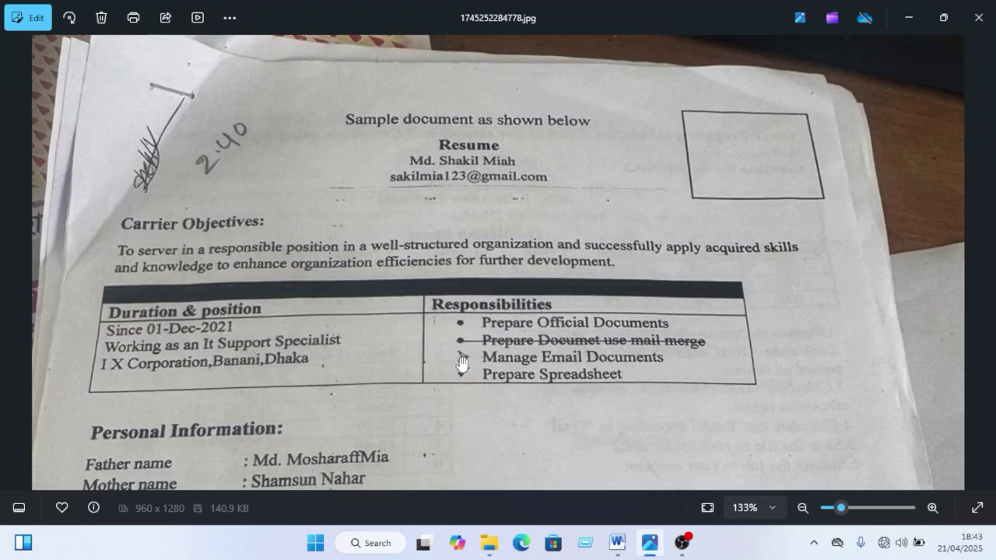
{"action": "mouse_move", "coordinate": [617, 540]}
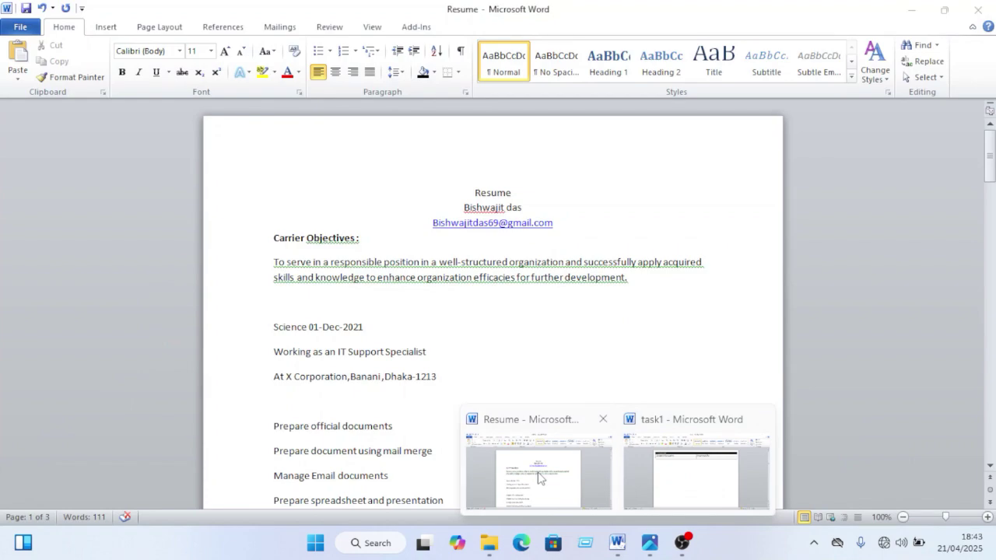
{"action": "left_click", "coordinate": [539, 477]}
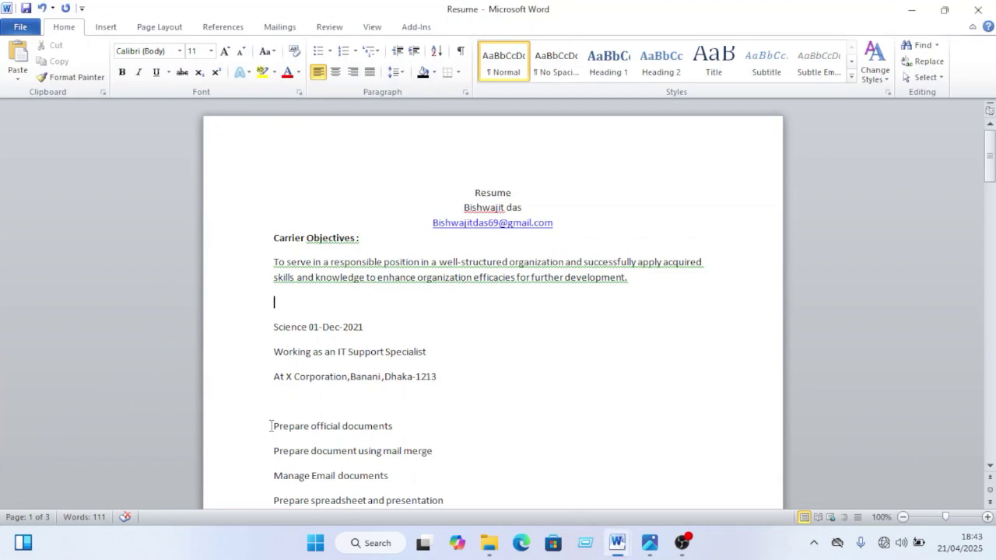
{"action": "left_click_drag", "start_coordinate": [270, 426], "coordinate": [454, 433]}
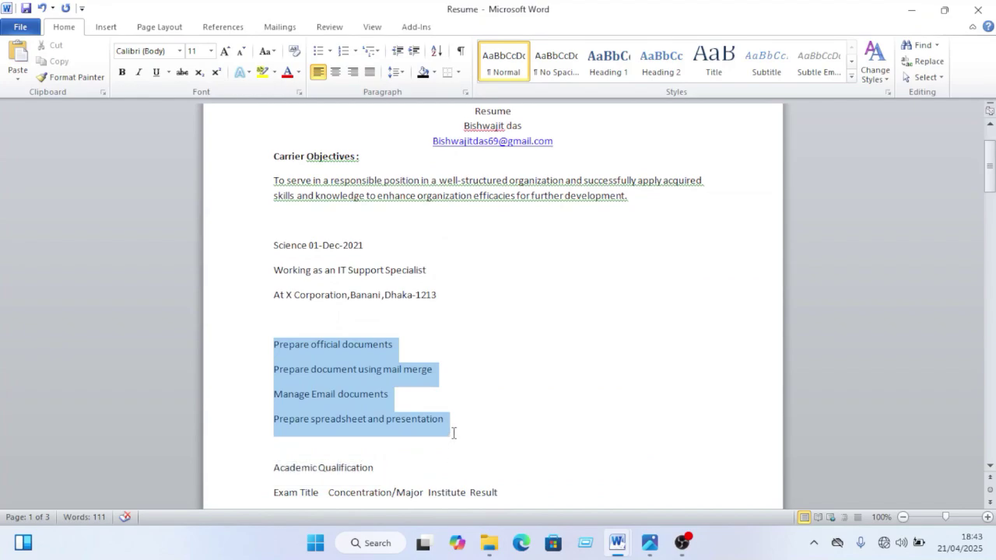
{"action": "right_click", "coordinate": [341, 368]}
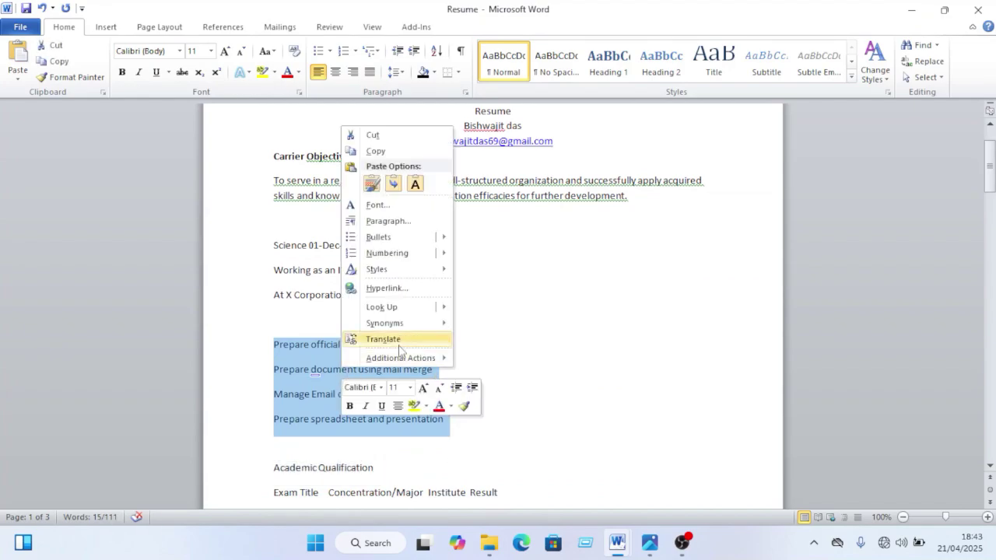
{"action": "left_click", "coordinate": [372, 136]}
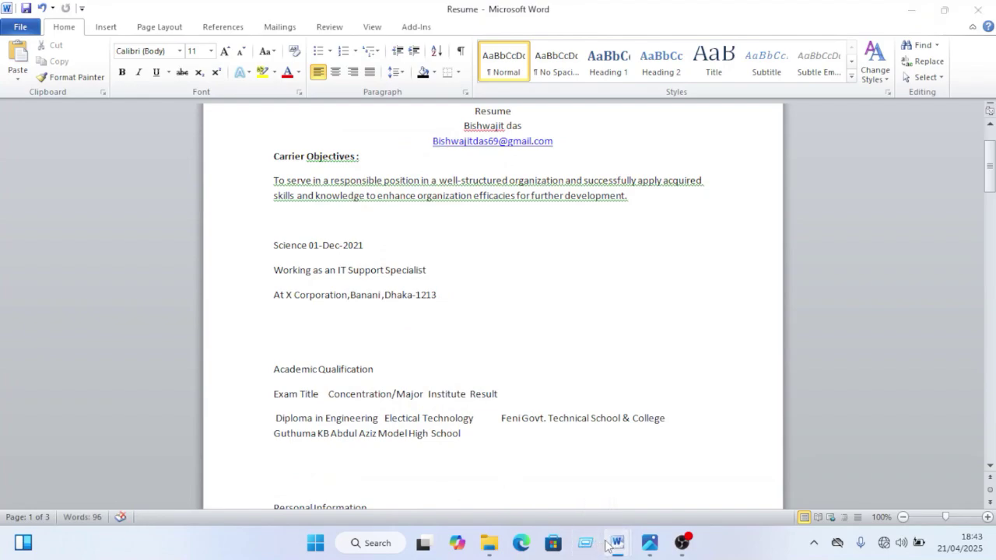
Step: Paste the cut responsibility lines as text only into the cell below "Responsibility" in the task1 table
{"action": "mouse_move", "coordinate": [617, 543]}
{"action": "mouse_move", "coordinate": [658, 449]}
{"action": "left_click", "coordinate": [684, 485]}
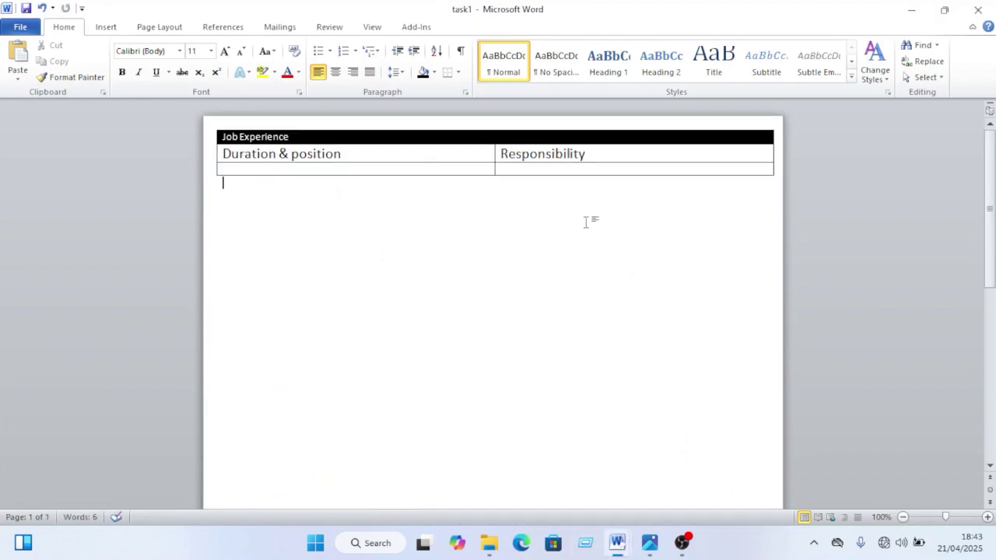
{"action": "right_click", "coordinate": [563, 172]}
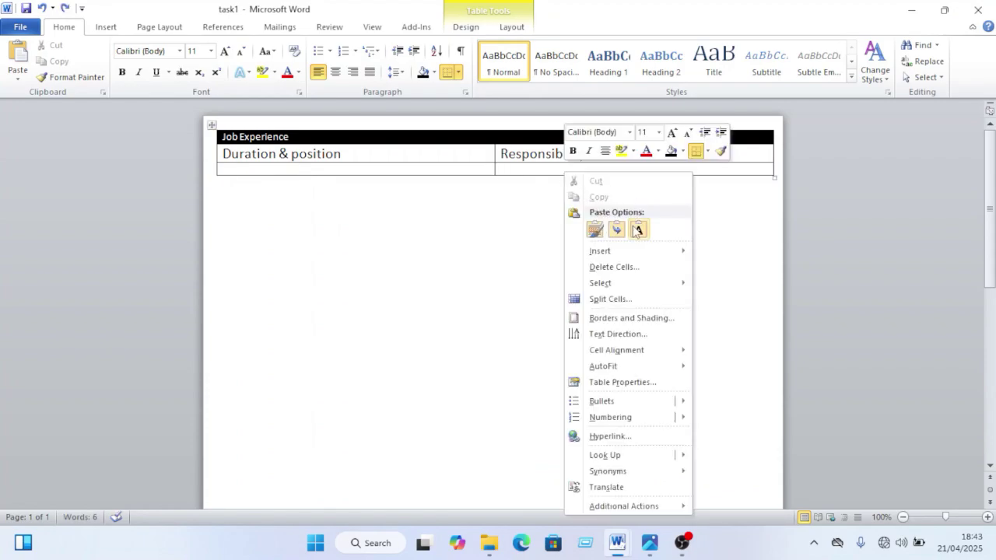
{"action": "left_click", "coordinate": [638, 230]}
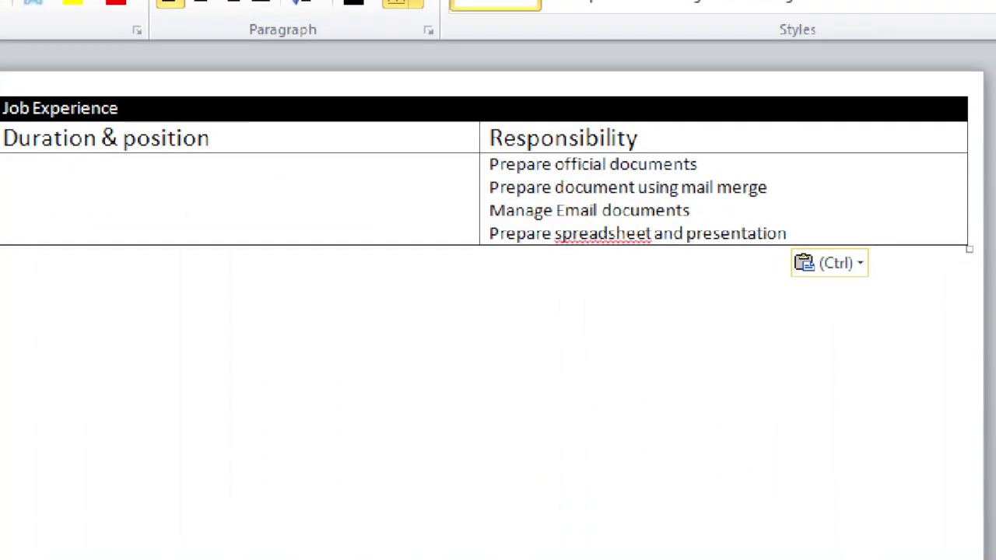
{"action": "key", "text": "ctrl"}
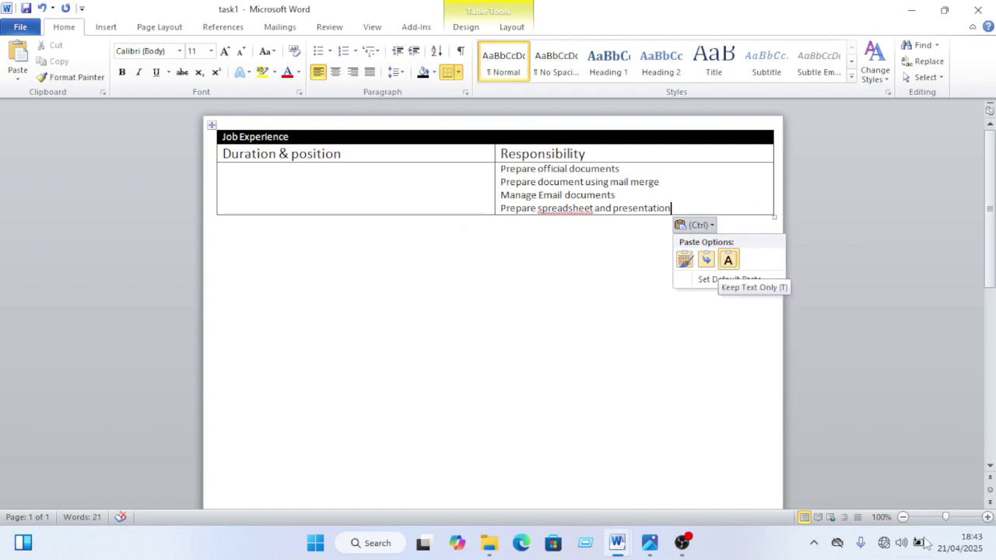
Step: Consult the sample image and apply solid round bullets to "Prepare official documents" and "Prepare document using mail merge" in task1
{"action": "left_click", "coordinate": [952, 519]}
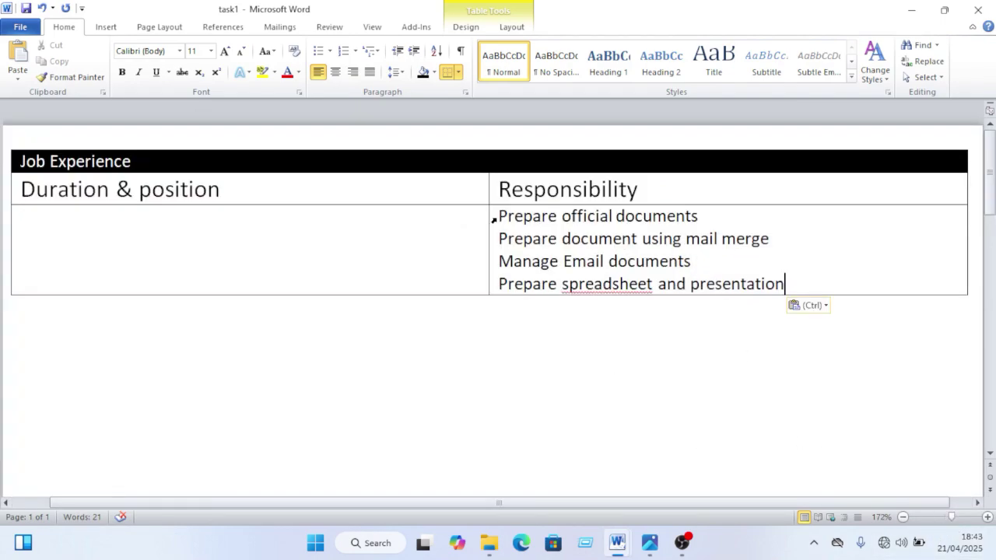
{"action": "left_click", "coordinate": [650, 543]}
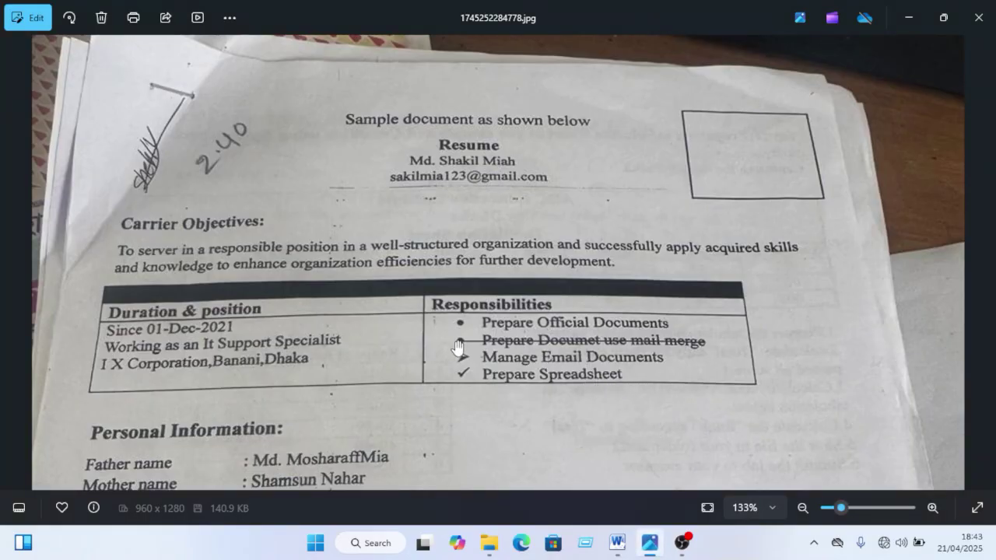
{"action": "mouse_move", "coordinate": [618, 543]}
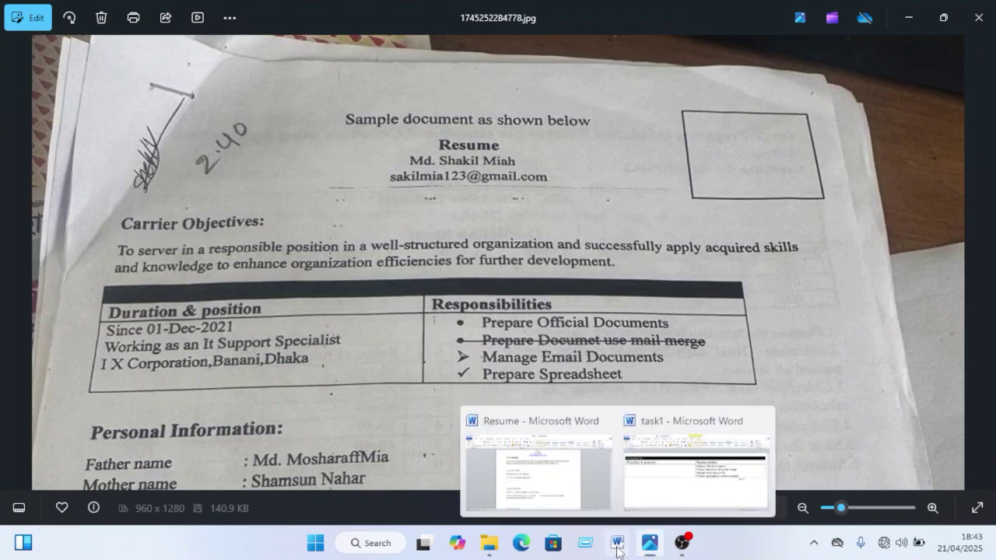
{"action": "left_click", "coordinate": [656, 473]}
{"action": "left_click_drag", "start_coordinate": [766, 246], "coordinate": [498, 216]}
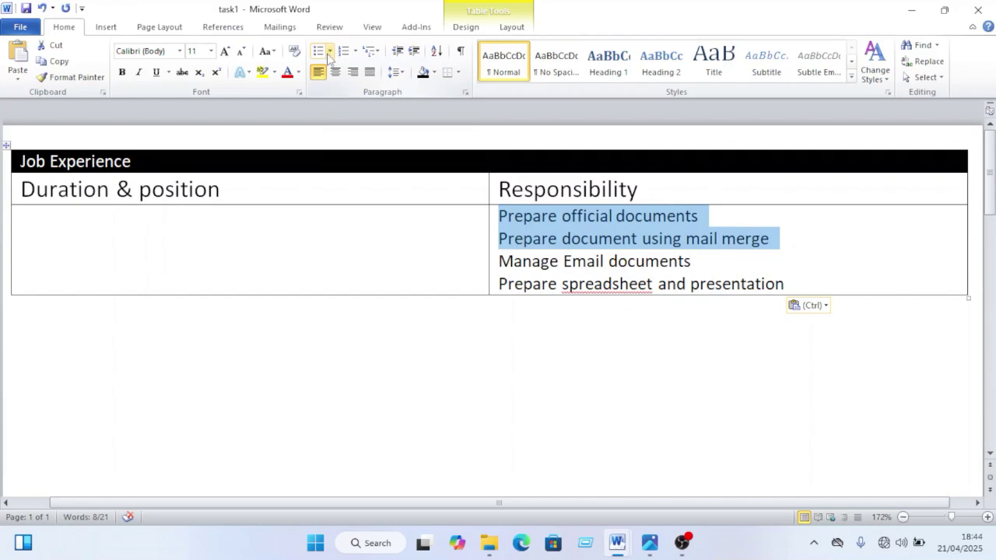
{"action": "key", "text": "ctrl"}
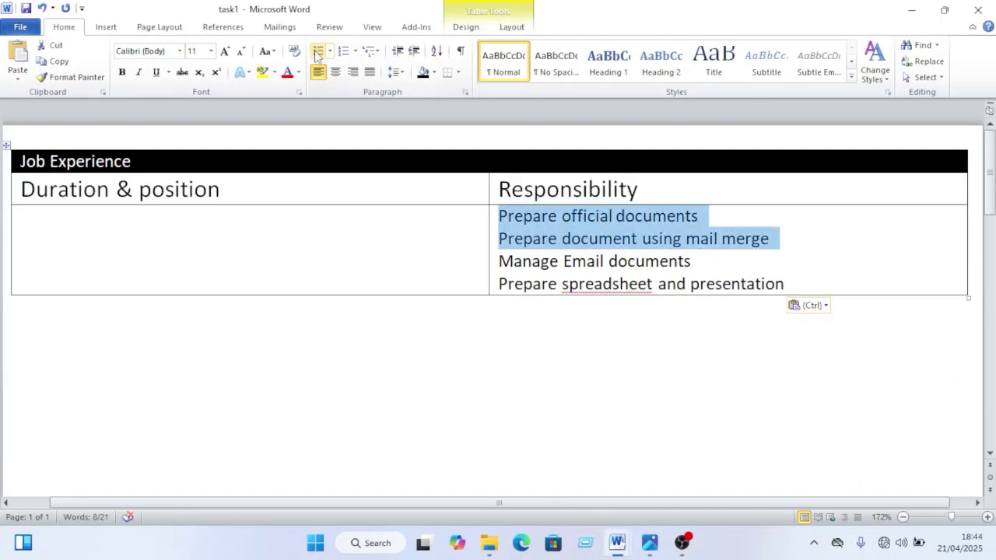
{"action": "left_click", "coordinate": [330, 51]}
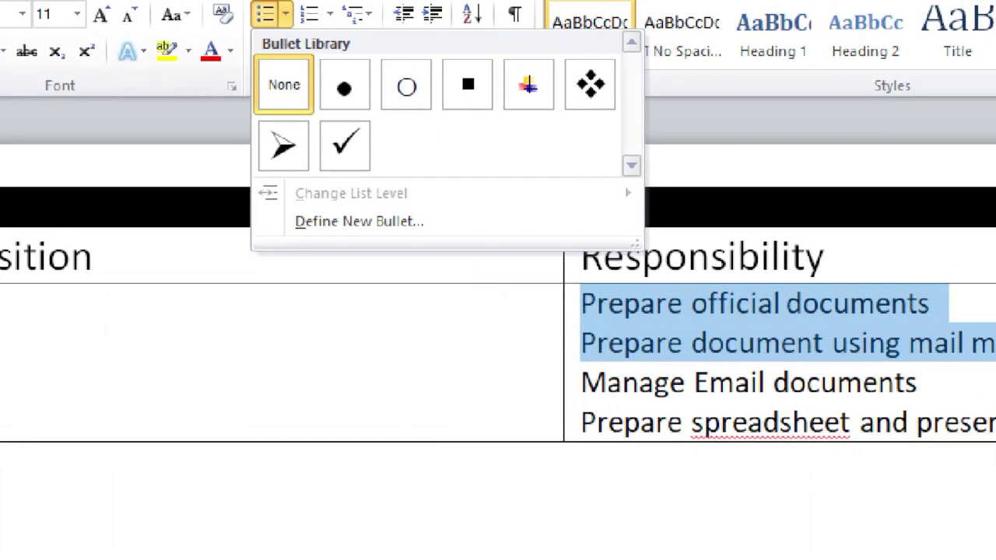
{"action": "key", "text": "Escape"}
{"action": "key", "text": "ctrl"}
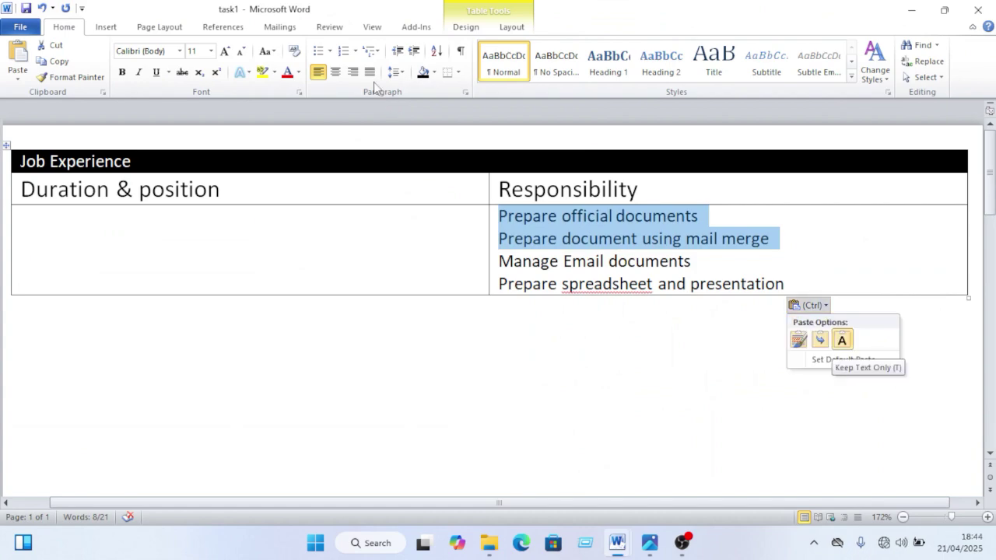
{"action": "left_click", "coordinate": [330, 51]}
{"action": "left_click", "coordinate": [362, 92]}
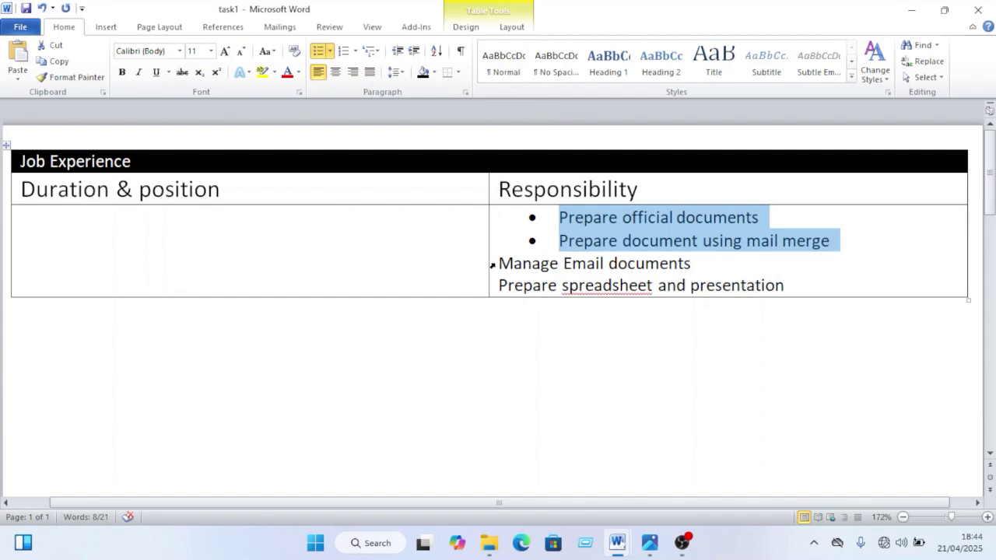
Step: Give "Manage Email documents" an arrowhead bullet and "Prepare spreadsheet and presentation" a check mark bullet
{"action": "left_click_drag", "start_coordinate": [704, 268], "coordinate": [498, 265]}
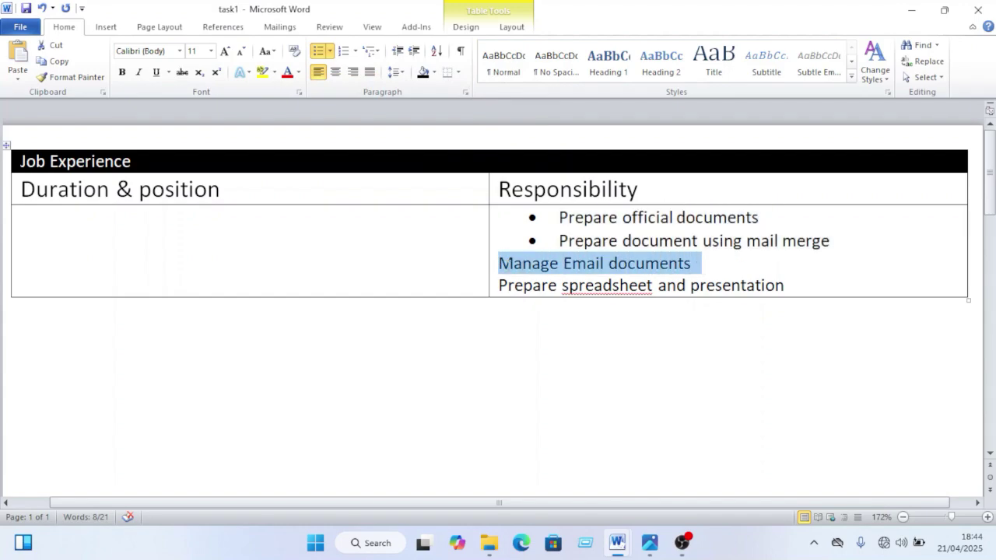
{"action": "left_click", "coordinate": [330, 51]}
{"action": "left_click", "coordinate": [330, 175]}
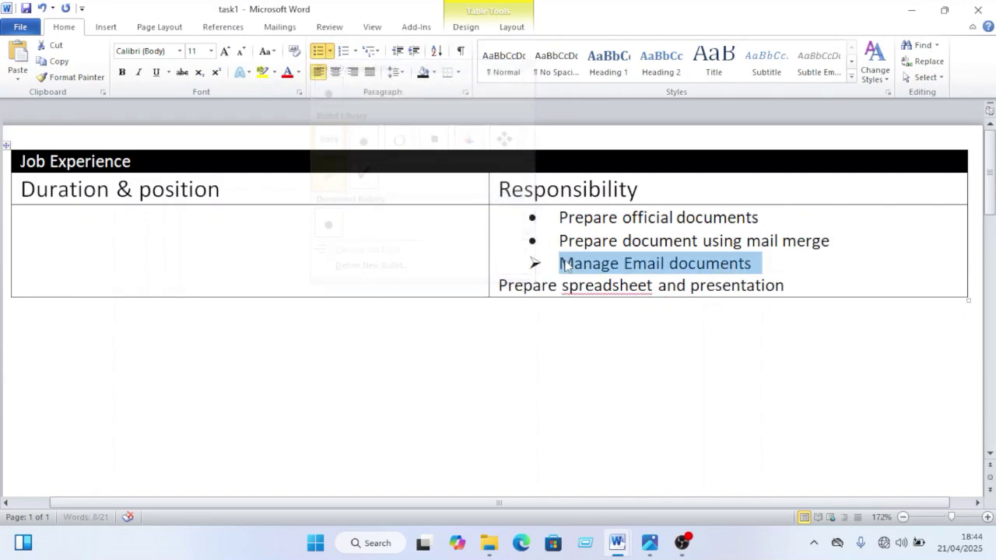
{"action": "left_click_drag", "start_coordinate": [787, 286], "coordinate": [551, 286]}
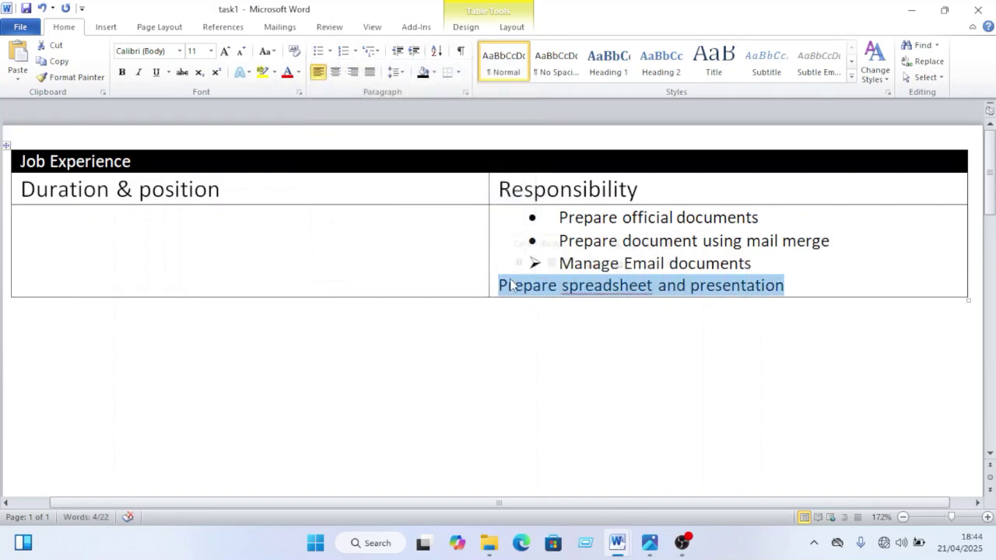
{"action": "left_click", "coordinate": [330, 53]}
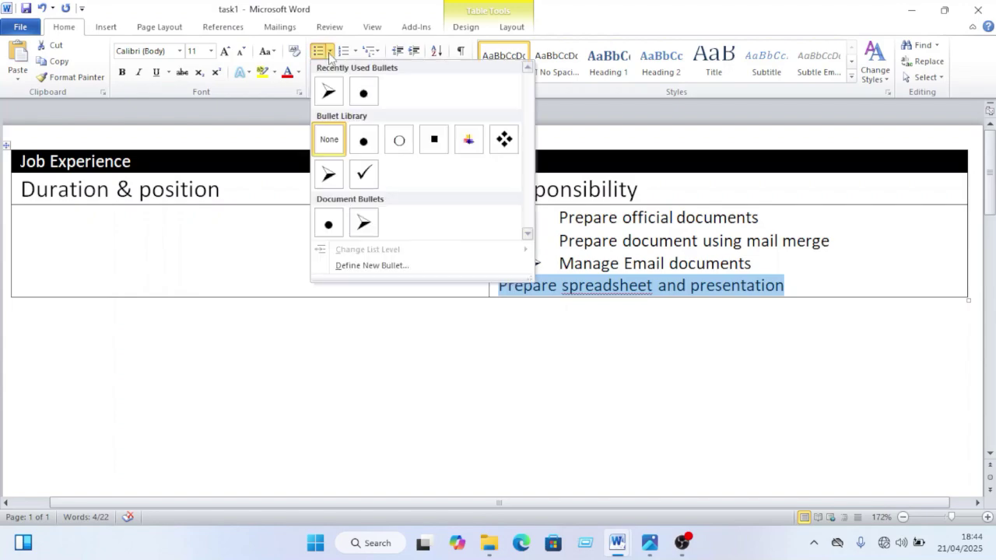
{"action": "left_click", "coordinate": [363, 173]}
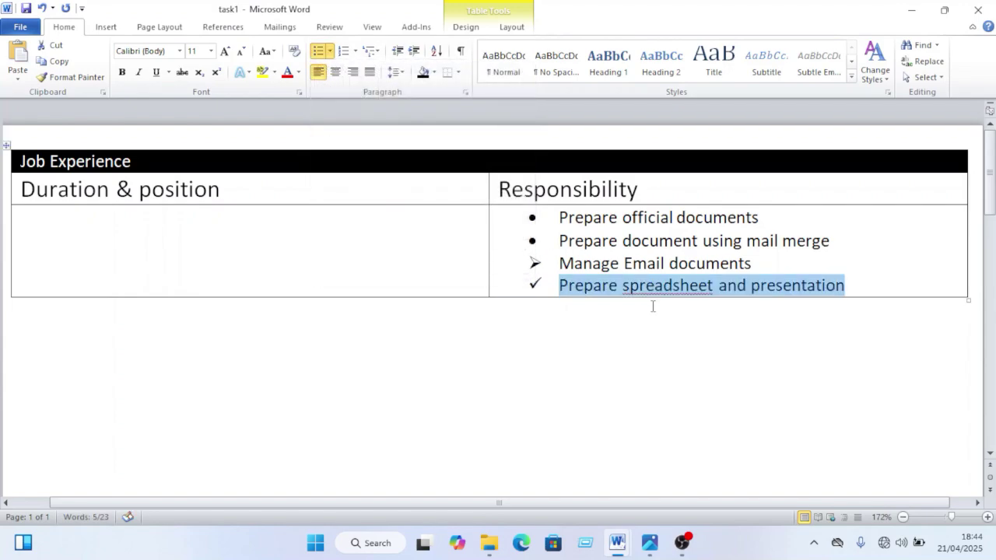
Step: Check the sample image, then apply strikethrough to the "Prepare document using mail merge" line in the task1 table
{"action": "left_click", "coordinate": [650, 543]}
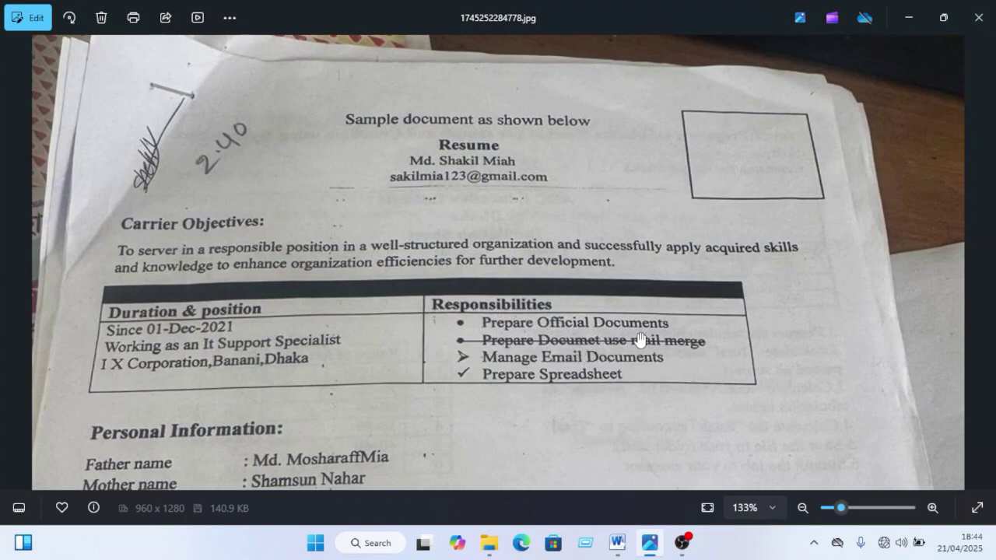
{"action": "mouse_move", "coordinate": [622, 544]}
{"action": "left_click", "coordinate": [676, 492]}
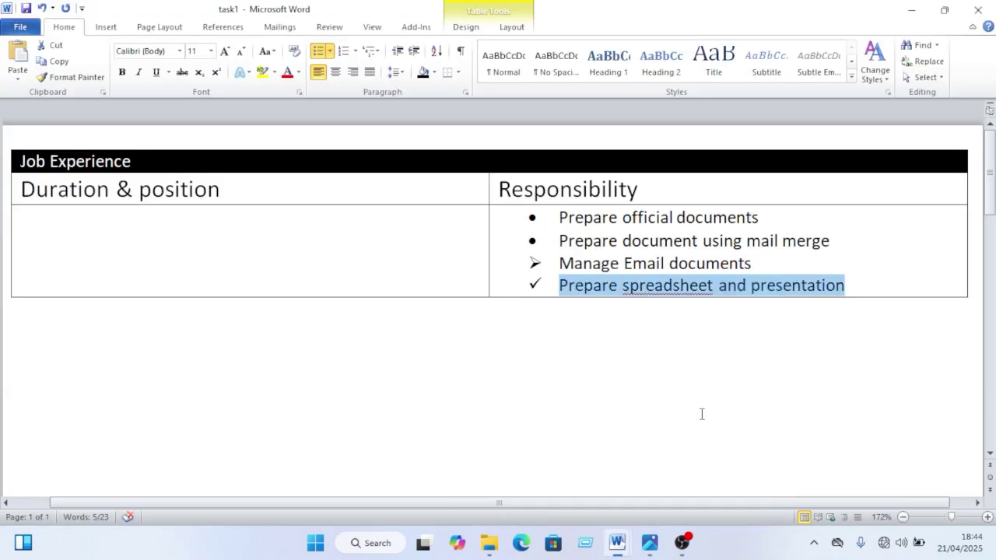
{"action": "left_click_drag", "start_coordinate": [831, 245], "coordinate": [539, 242]}
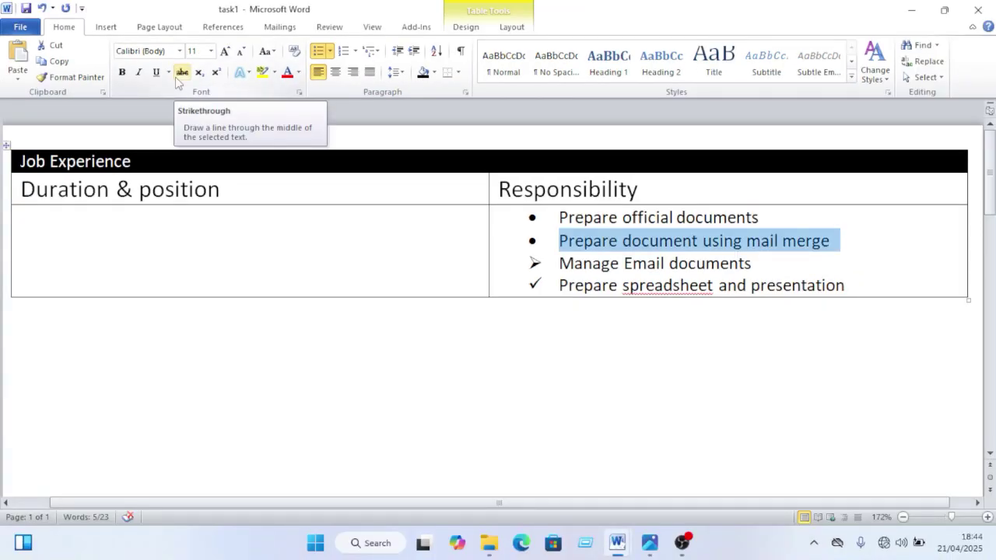
{"action": "left_click", "coordinate": [182, 73]}
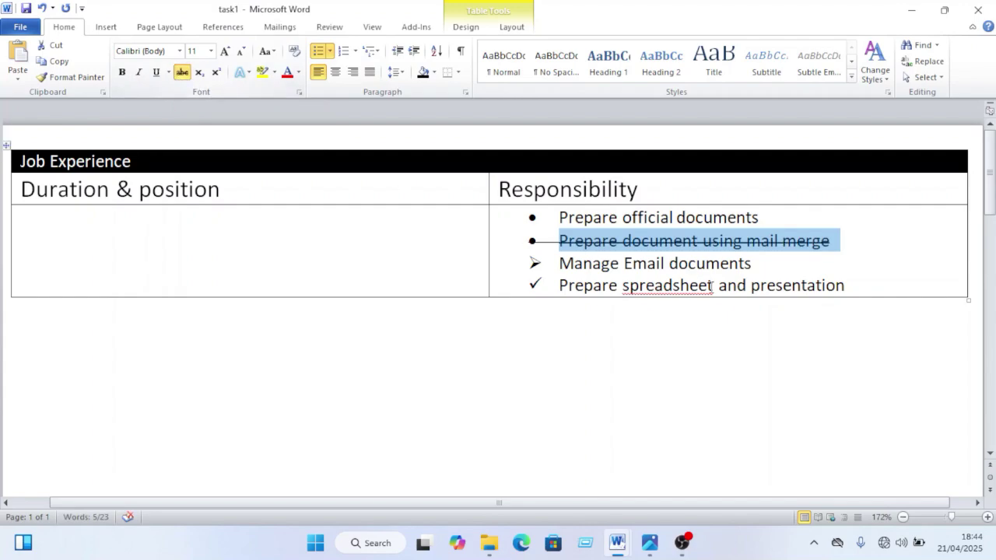
{"action": "left_click", "coordinate": [887, 265]}
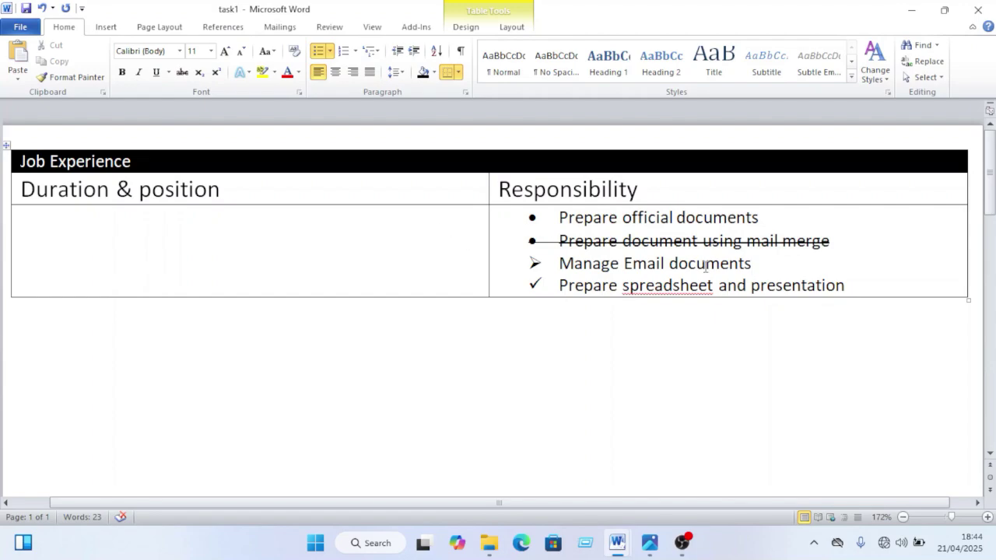
Step: Examine the sample image's conditions for paper size, margins, image dimensions, fonts and watermark, then return to task1
{"action": "left_click", "coordinate": [649, 542]}
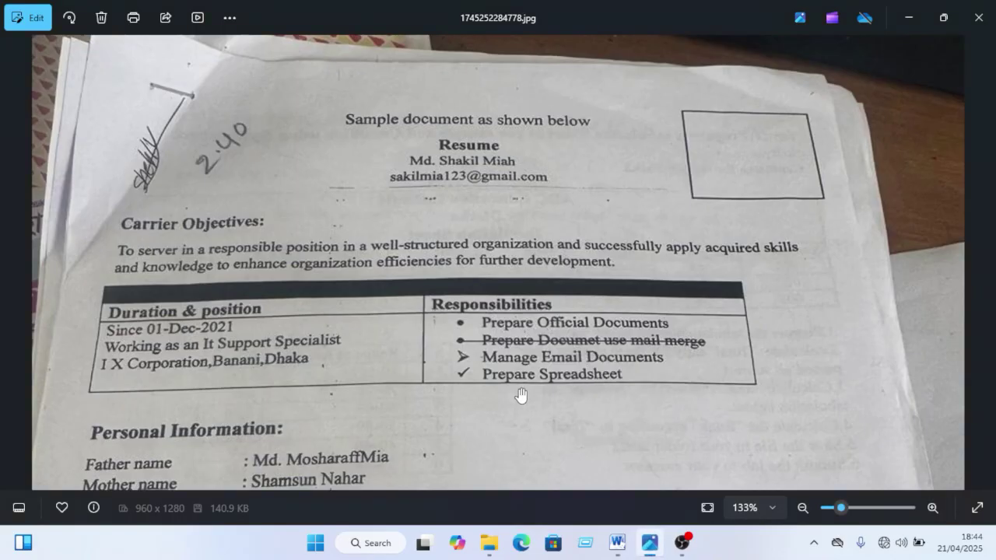
{"action": "scroll", "coordinate": [521, 396], "scroll_direction": "down", "scroll_amount": 1}
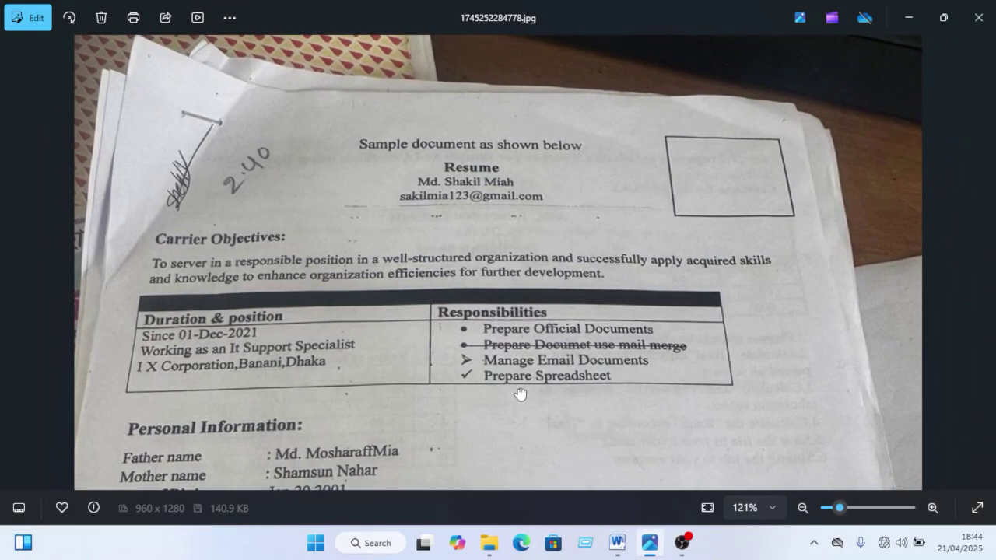
{"action": "left_click_drag", "start_coordinate": [521, 395], "coordinate": [521, 287]}
{"action": "left_click_drag", "start_coordinate": [520, 421], "coordinate": [545, 268]}
{"action": "left_click_drag", "start_coordinate": [546, 384], "coordinate": [565, 262]}
{"action": "left_click_drag", "start_coordinate": [564, 420], "coordinate": [552, 365]}
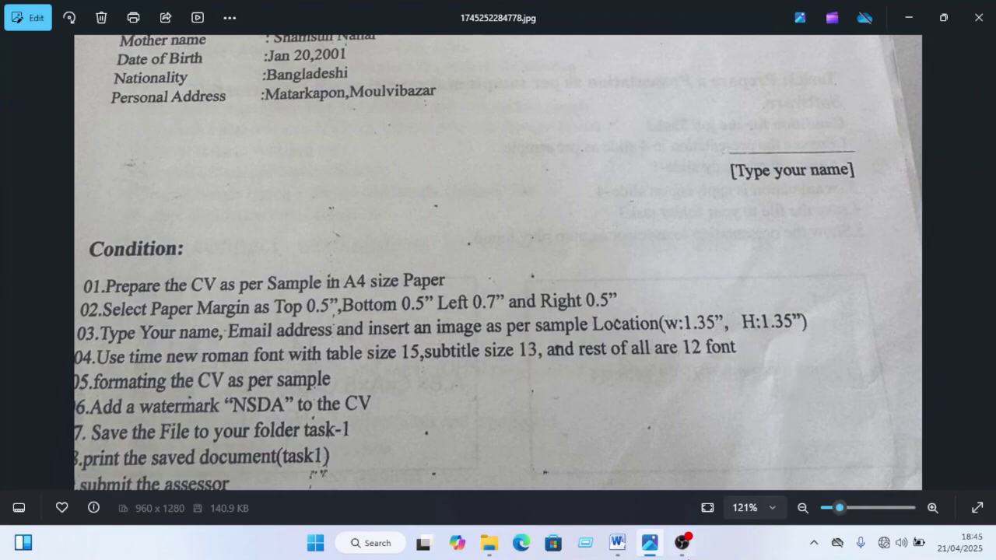
{"action": "mouse_move", "coordinate": [618, 545]}
{"action": "left_click", "coordinate": [681, 450]}
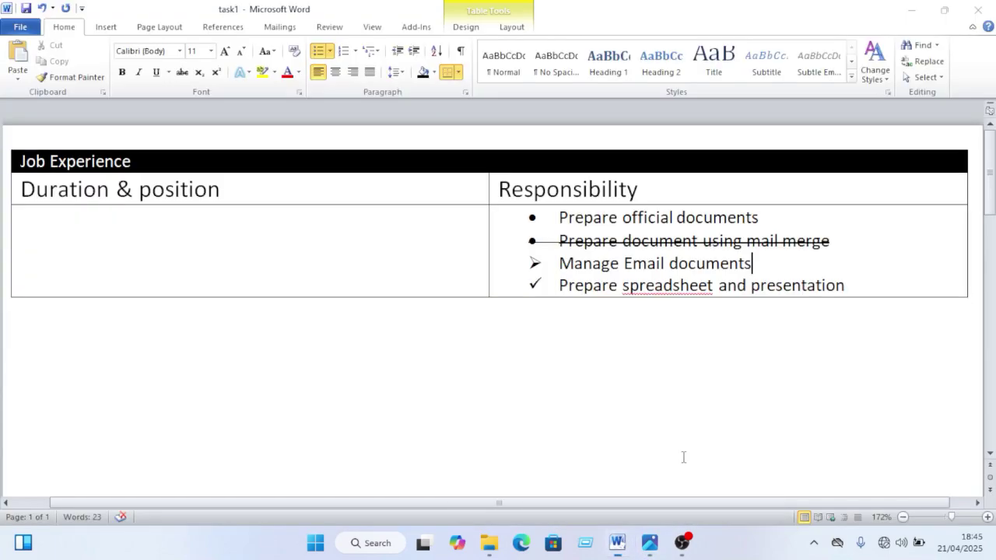
Step: Switch to the Resume document and draw a rectangle about 3.02 cm high and 3.85 cm wide to the right of the heading
{"action": "mouse_move", "coordinate": [618, 544]}
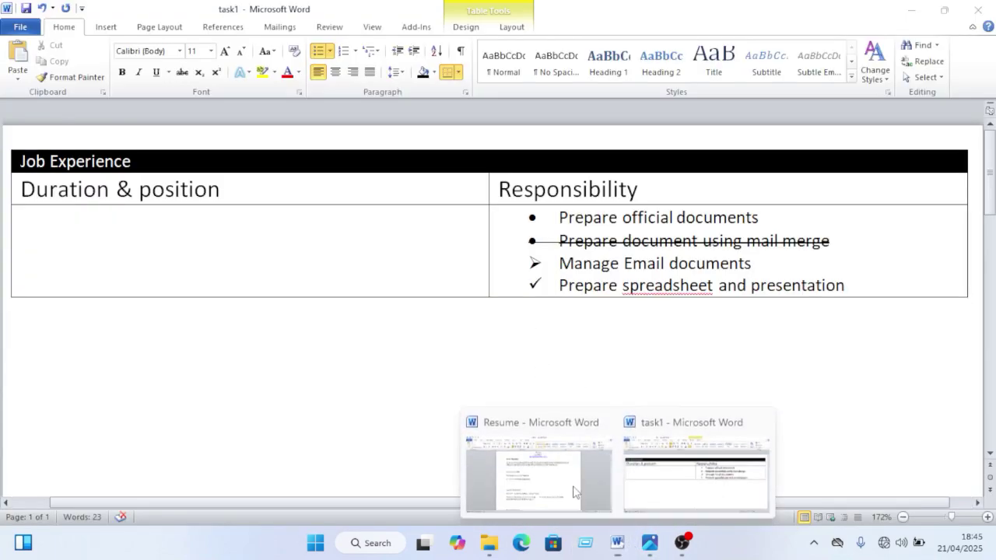
{"action": "left_click", "coordinate": [558, 456]}
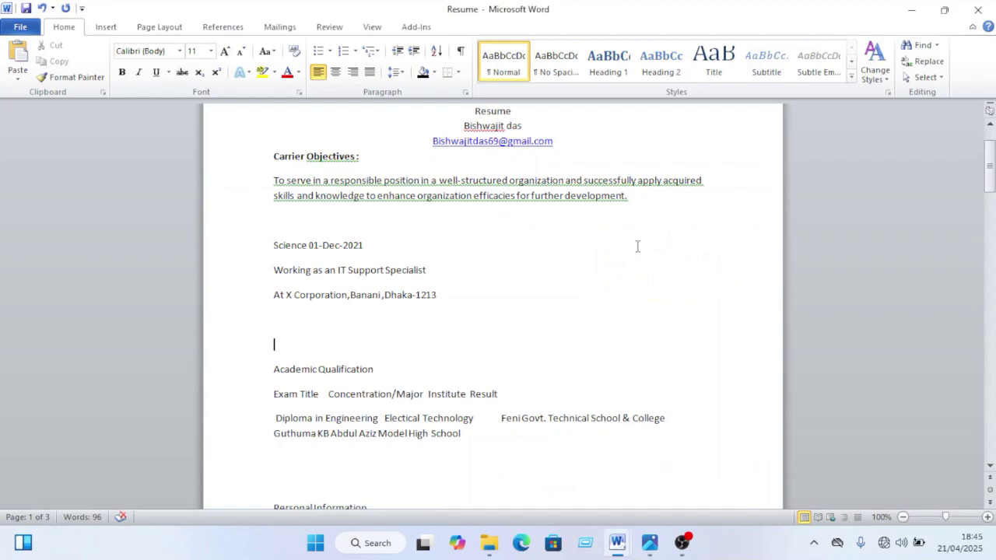
{"action": "scroll", "coordinate": [637, 246], "scroll_direction": "up", "scroll_amount": 2}
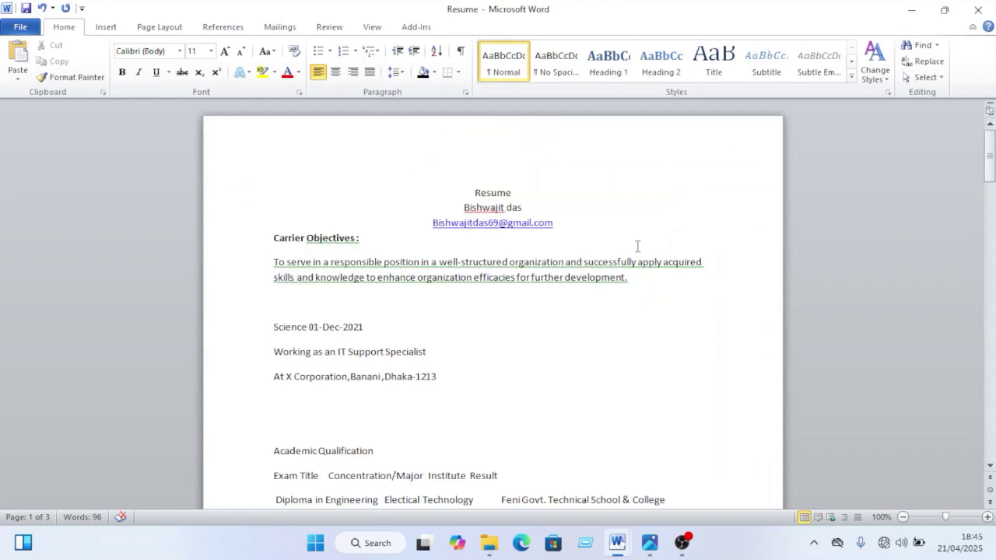
{"action": "left_click", "coordinate": [951, 517]}
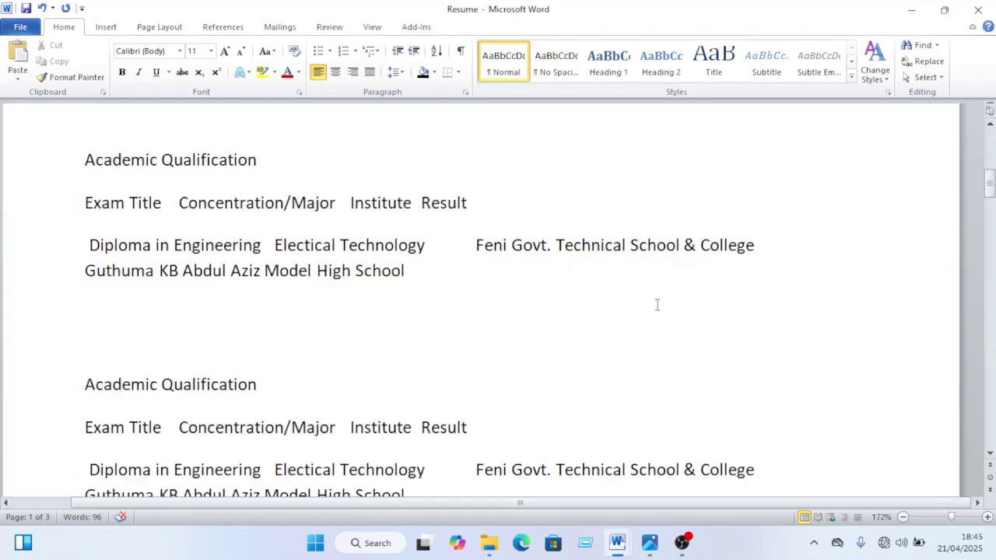
{"action": "scroll", "coordinate": [658, 305], "scroll_direction": "up", "scroll_amount": 7}
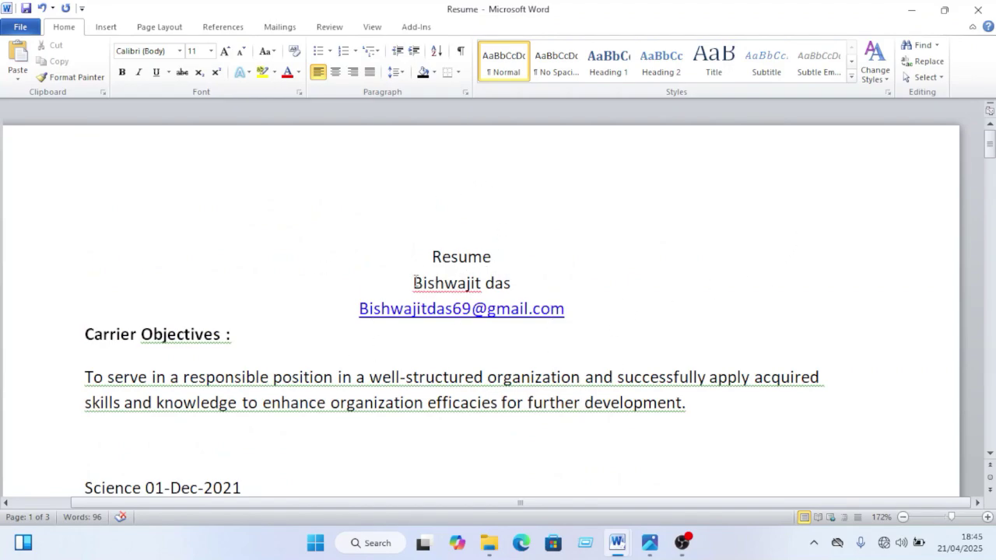
{"action": "left_click", "coordinate": [107, 29]}
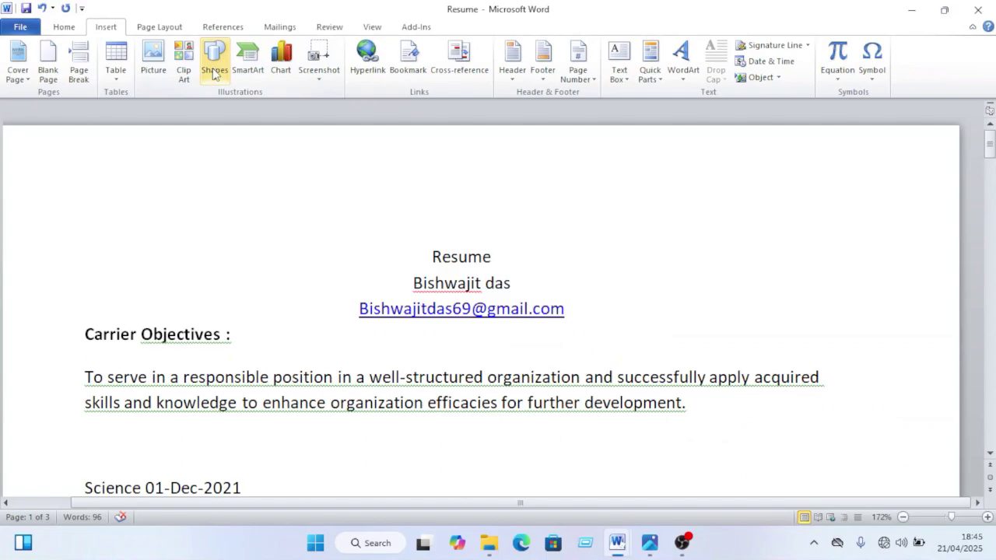
{"action": "left_click", "coordinate": [214, 62]}
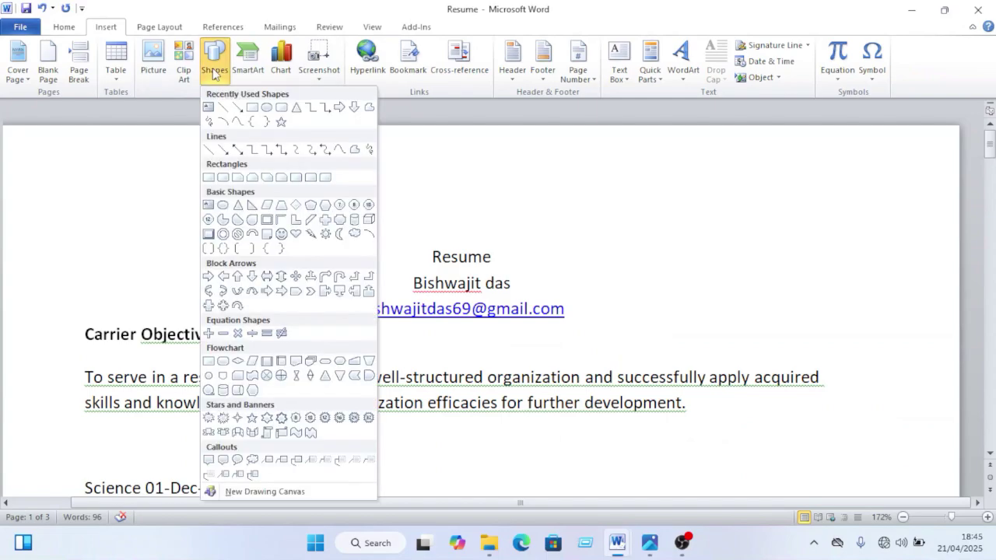
{"action": "left_click", "coordinate": [258, 112]}
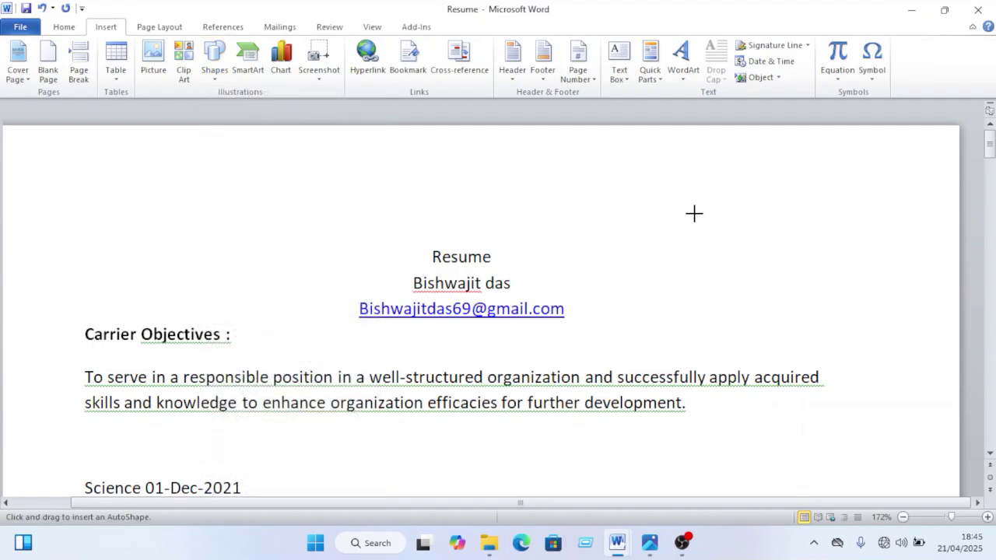
{"action": "mouse_move", "coordinate": [695, 197]}
{"action": "left_mouse_down"}
{"action": "mouse_move", "coordinate": [708, 238]}
{"action": "mouse_move", "coordinate": [755, 284]}
{"action": "mouse_move", "coordinate": [891, 319]}
{"action": "mouse_move", "coordinate": [878, 340]}
{"action": "left_mouse_up"}
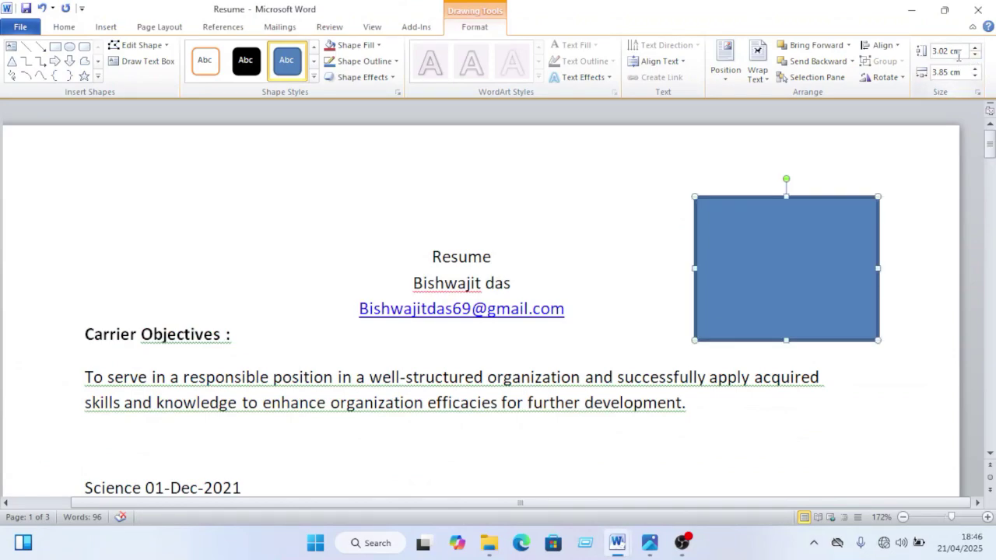
Step: Set the rectangle's height and width to 1.35 cm each
{"action": "left_click", "coordinate": [948, 50]}
{"action": "left_click", "coordinate": [944, 66]}
{"action": "left_click", "coordinate": [948, 51]}
{"action": "key", "text": "BackSpace"}
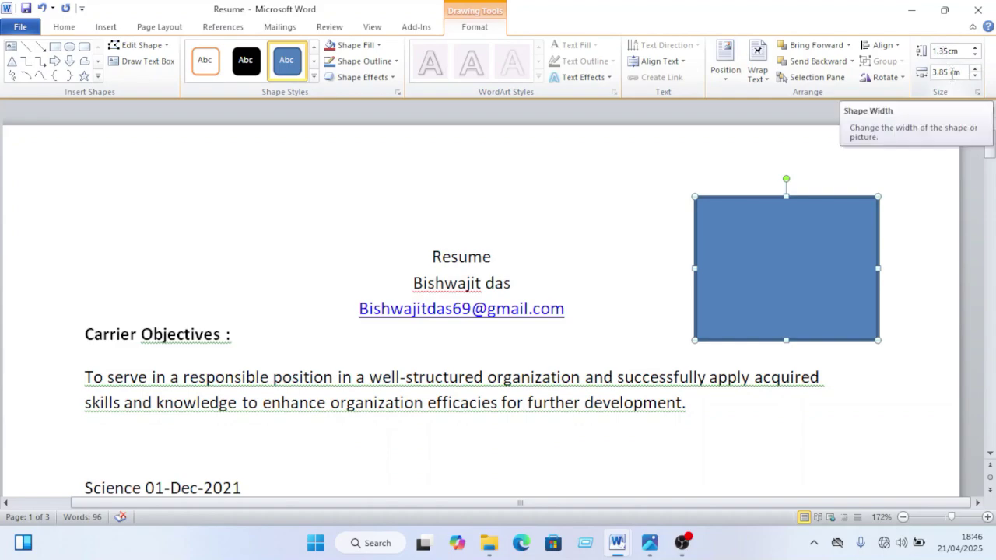
{"action": "left_click", "coordinate": [951, 72]}
{"action": "left_click", "coordinate": [949, 73]}
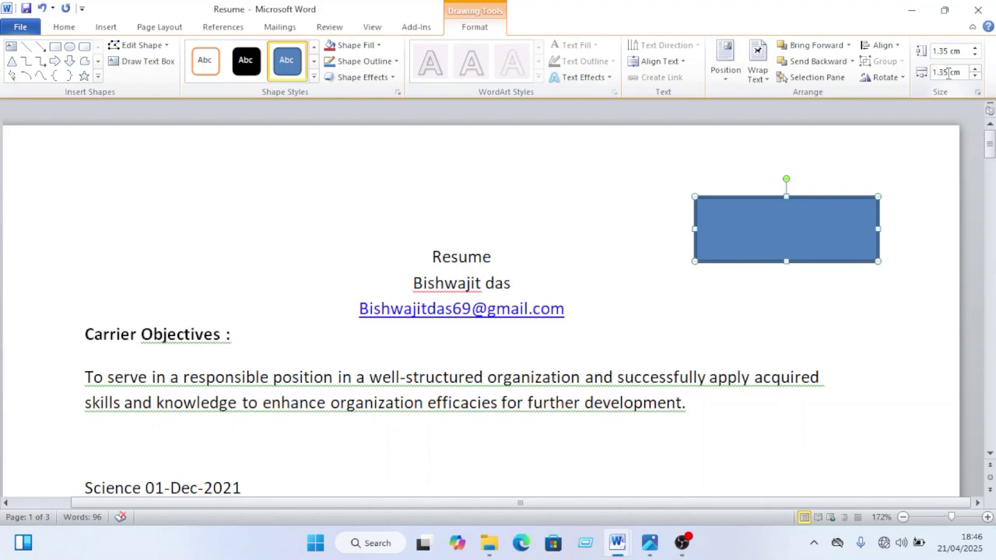
{"action": "key", "text": "Return"}
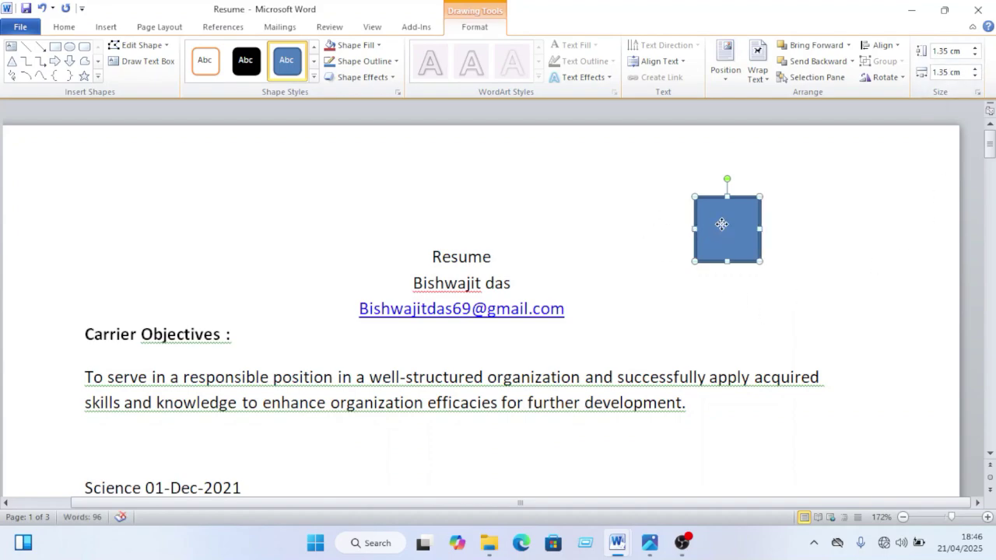
Step: Move the square closer to the page's right edge and reset its height to 1.35 cm
{"action": "left_click_drag", "start_coordinate": [727, 226], "coordinate": [808, 278]}
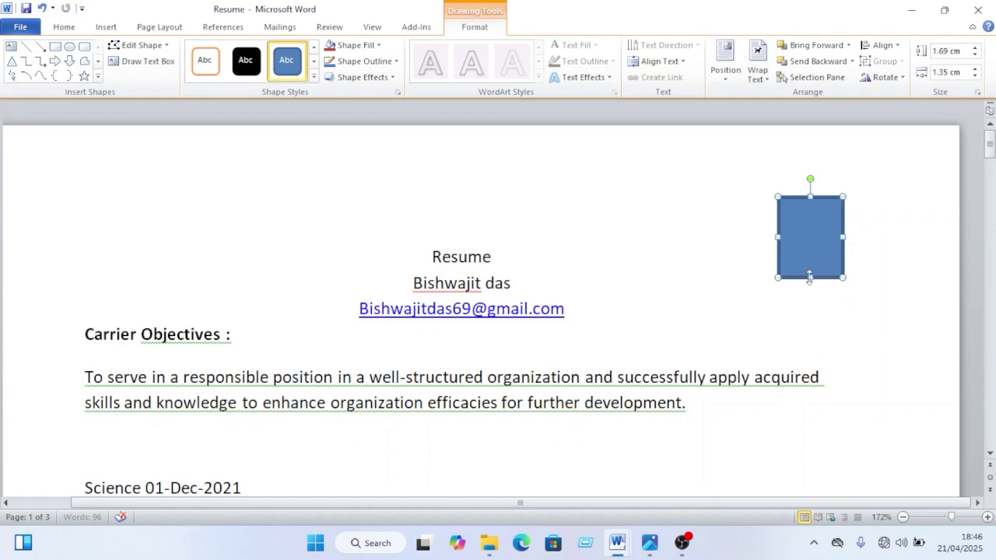
{"action": "left_click", "coordinate": [947, 51]}
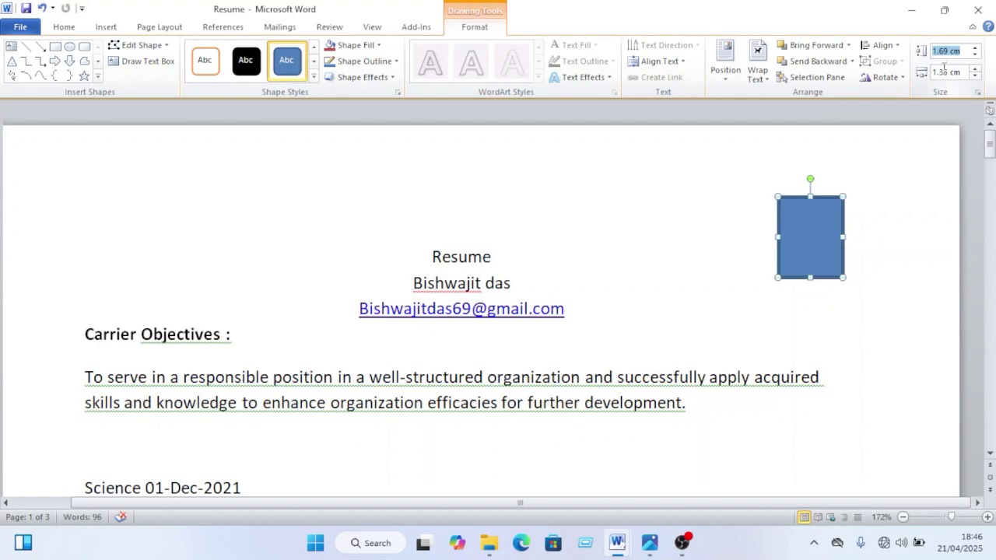
{"action": "left_click", "coordinate": [948, 52]}
{"action": "key", "text": "BackSpace"}
{"action": "key", "text": "BackSpace"}
{"action": "key", "text": "BackSpace"}
{"action": "key", "text": "Return"}
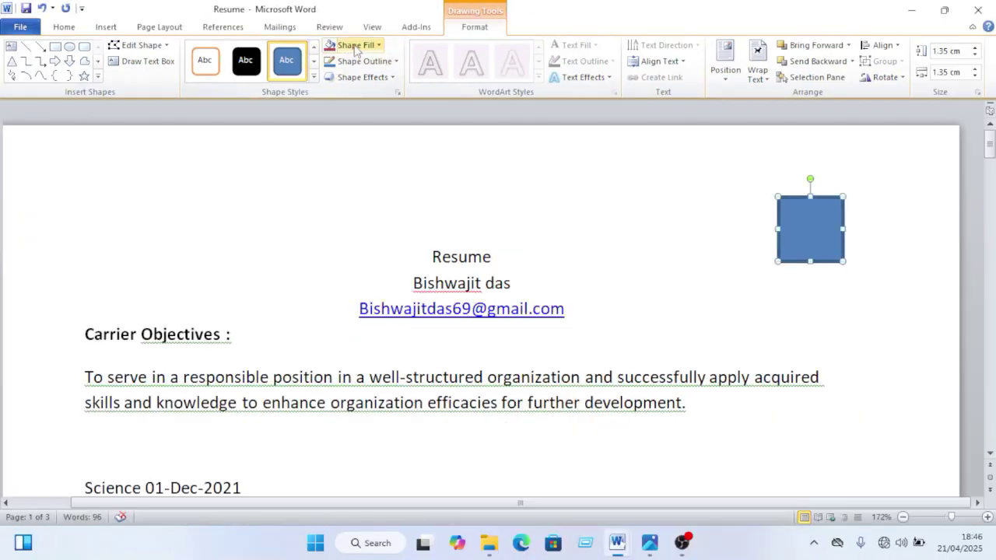
Step: Fill the square with the picture B612_20230603_005256_310 from the 2024 folder on New Volume (F:)
{"action": "left_click", "coordinate": [361, 48]}
{"action": "left_click", "coordinate": [375, 9]}
{"action": "left_click", "coordinate": [376, 200]}
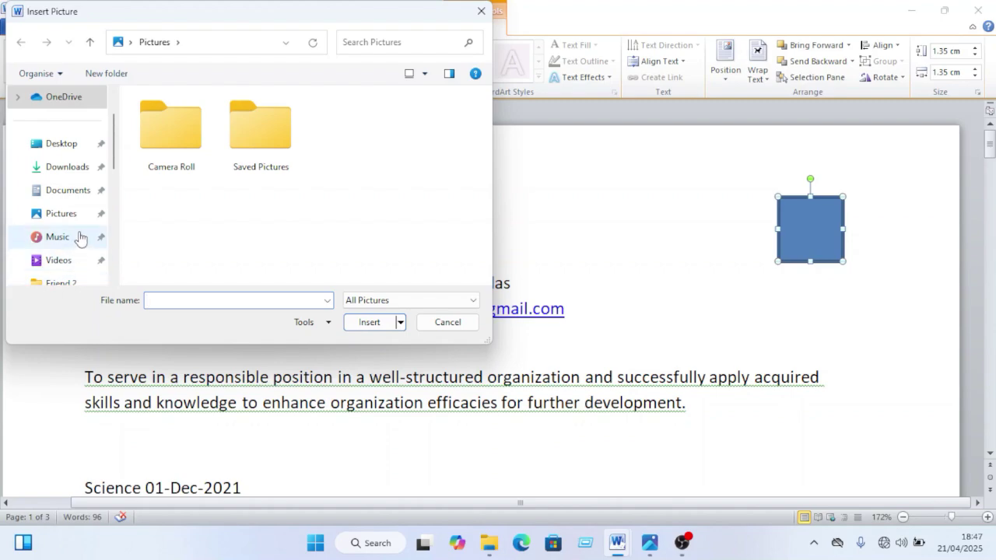
{"action": "scroll", "coordinate": [80, 238], "scroll_direction": "down", "scroll_amount": 5}
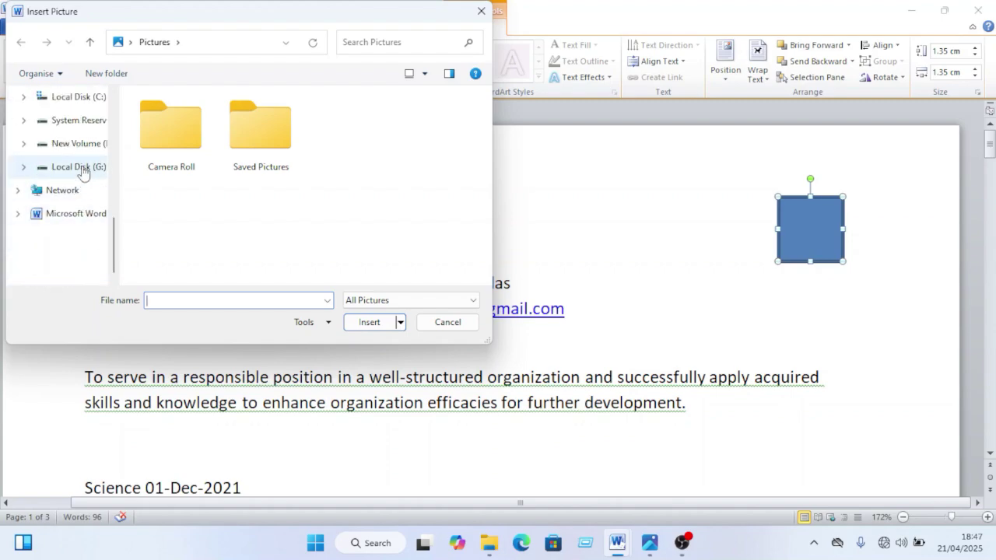
{"action": "left_click", "coordinate": [81, 168]}
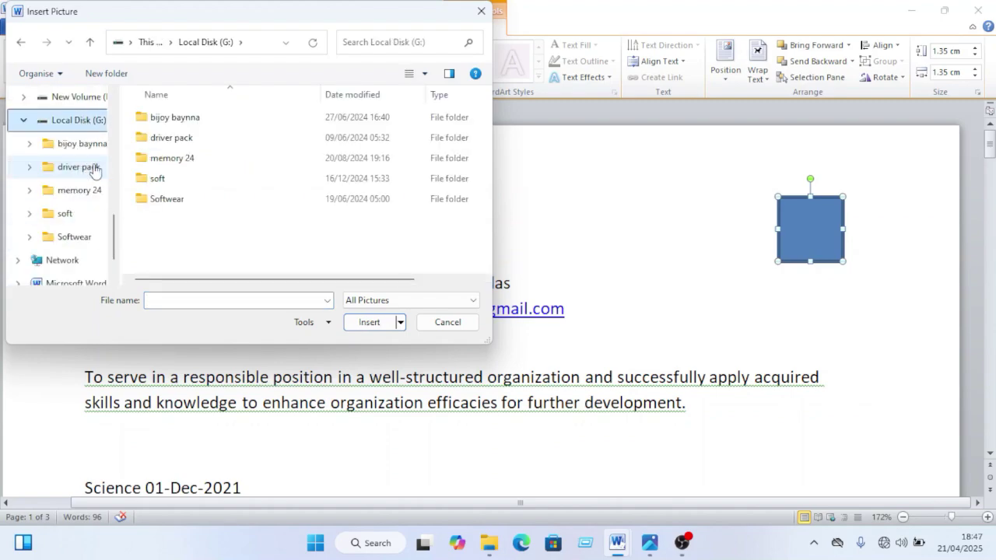
{"action": "left_click", "coordinate": [83, 99]}
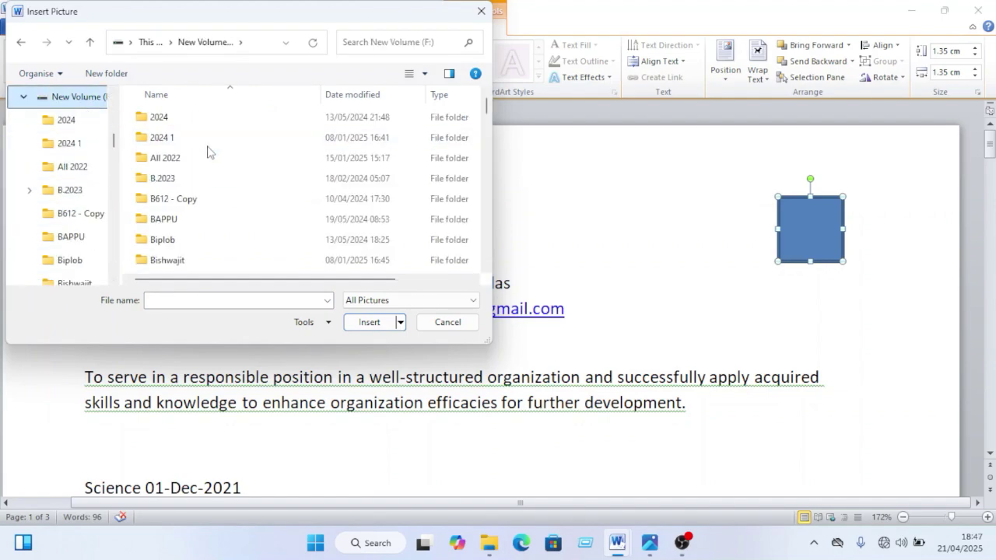
{"action": "double_click", "coordinate": [215, 123]}
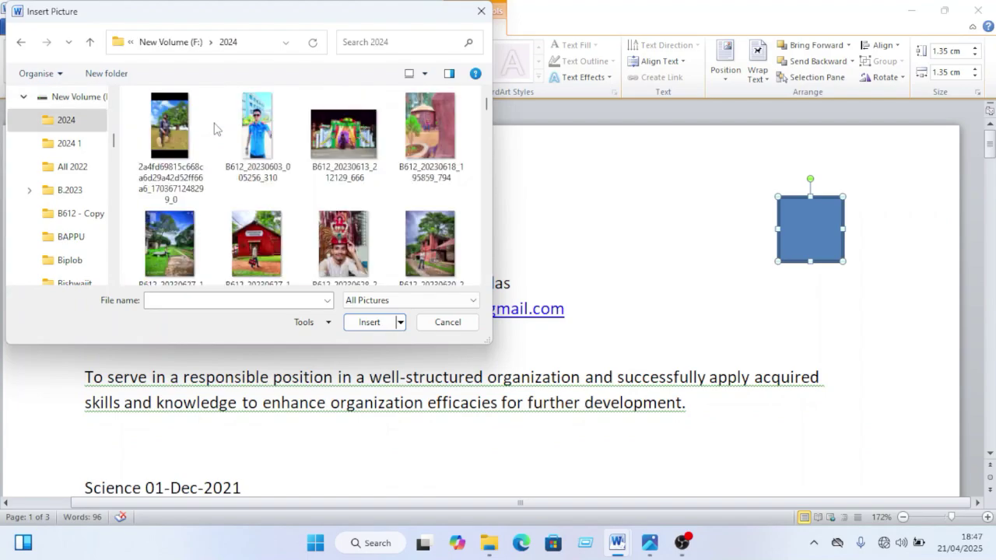
{"action": "double_click", "coordinate": [234, 148]}
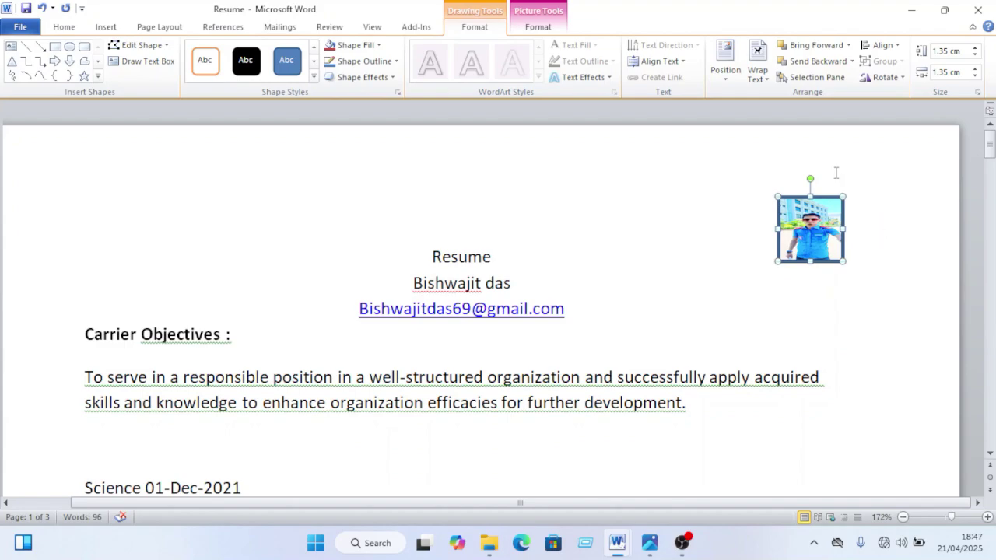
{"action": "left_click", "coordinate": [804, 291]}
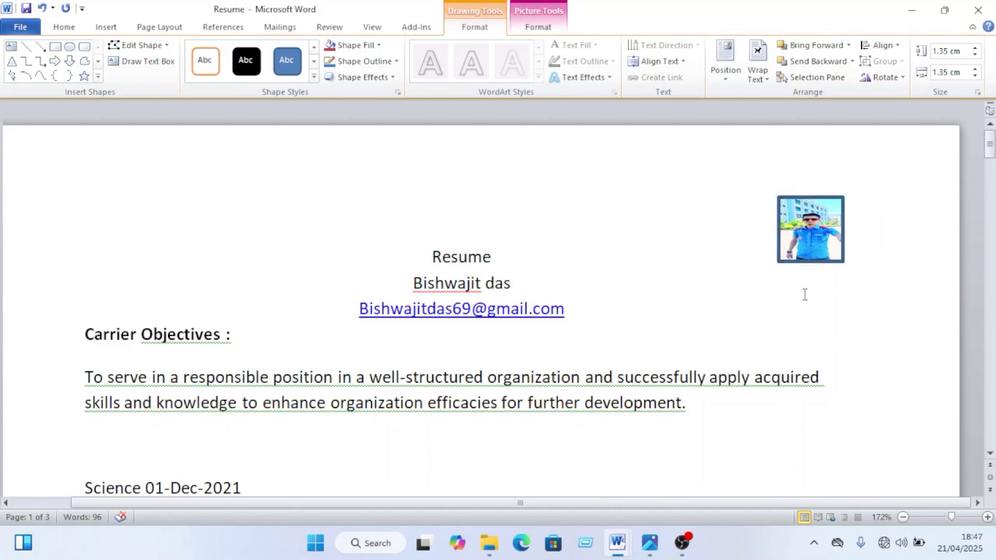
Step: Remove the outline from the picture-filled square beside the resume heading
{"action": "left_click", "coordinate": [806, 246]}
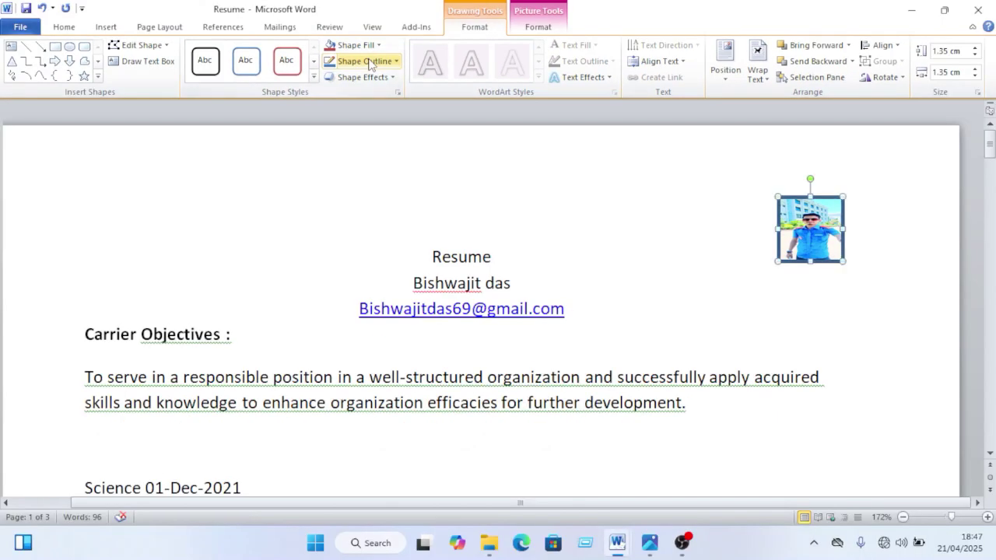
{"action": "left_click", "coordinate": [371, 63]}
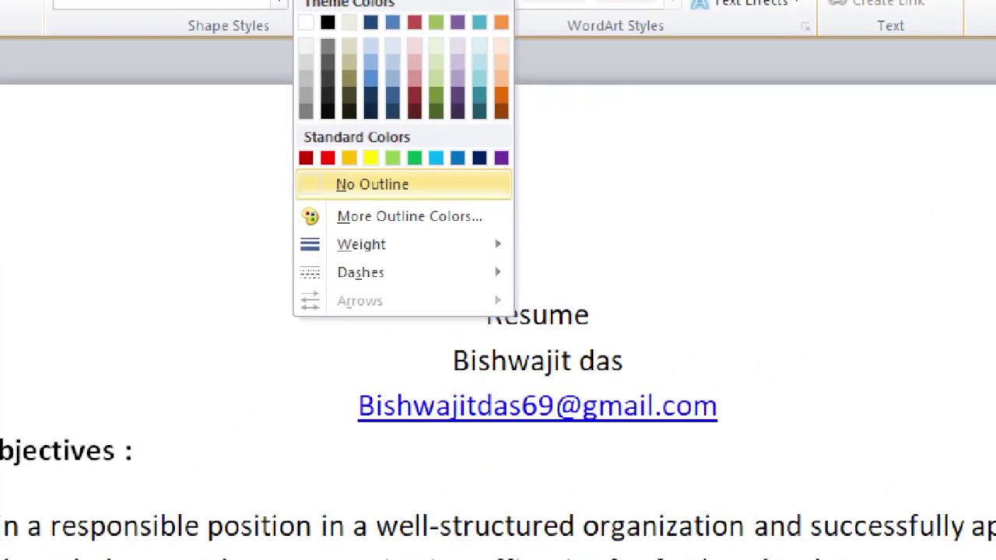
{"action": "left_click", "coordinate": [372, 184]}
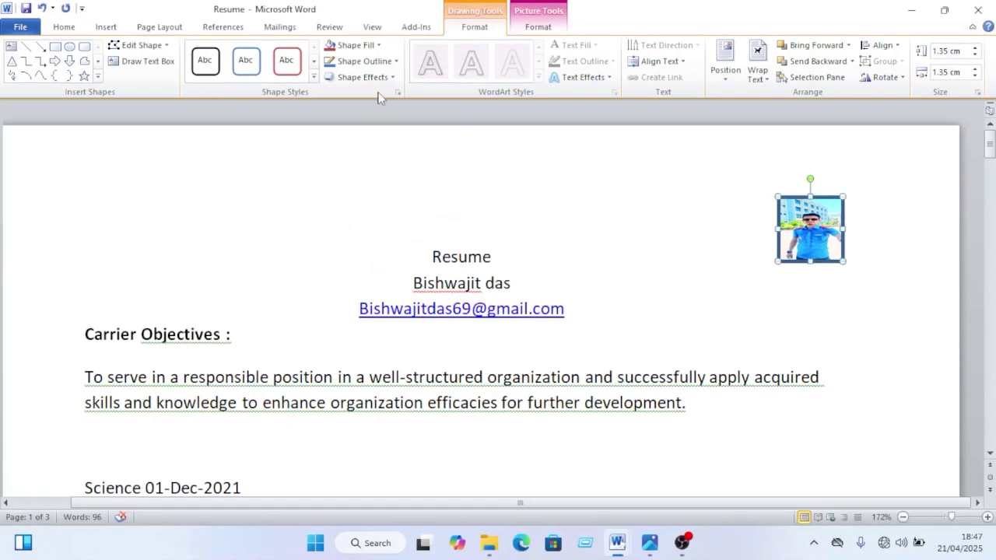
{"action": "left_click", "coordinate": [364, 61]}
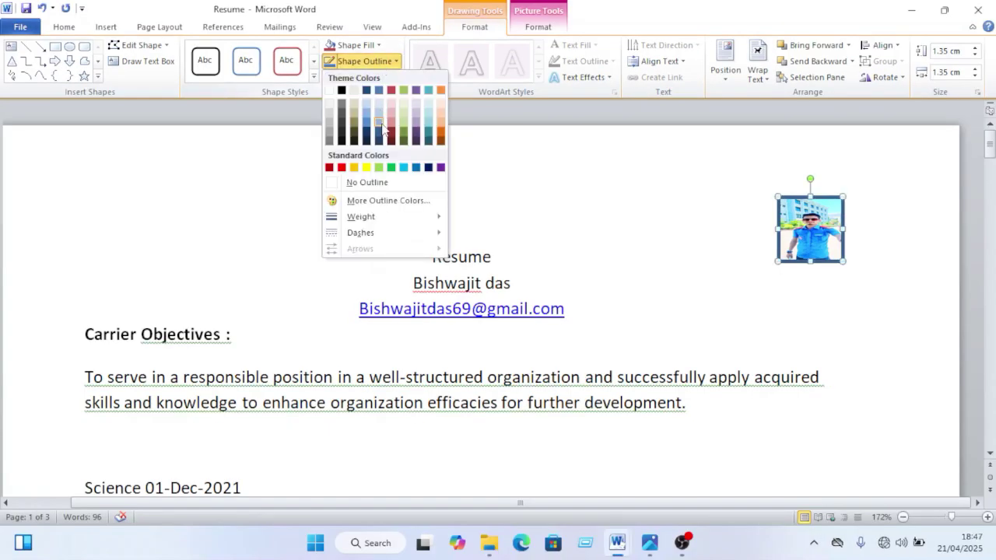
{"action": "left_click", "coordinate": [387, 185]}
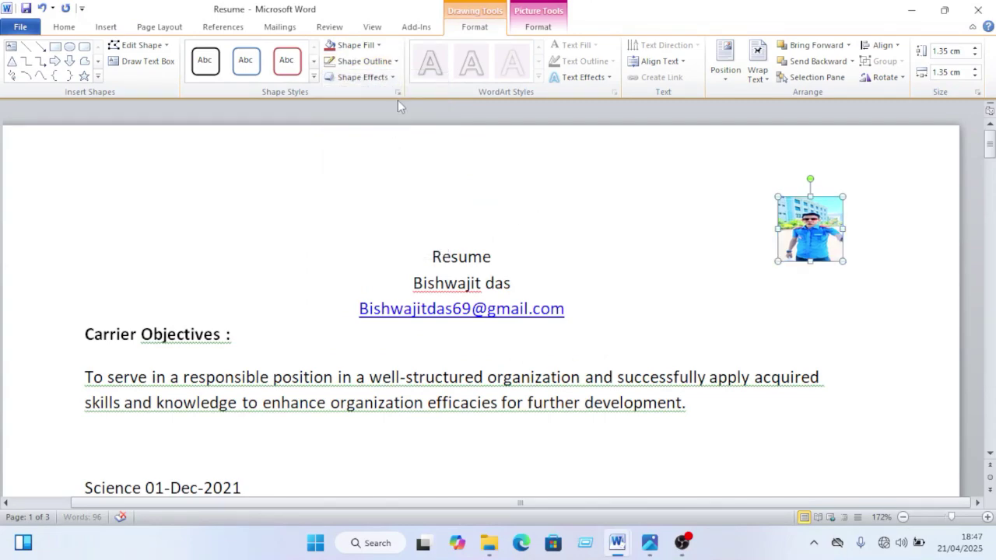
{"action": "left_click", "coordinate": [535, 26]}
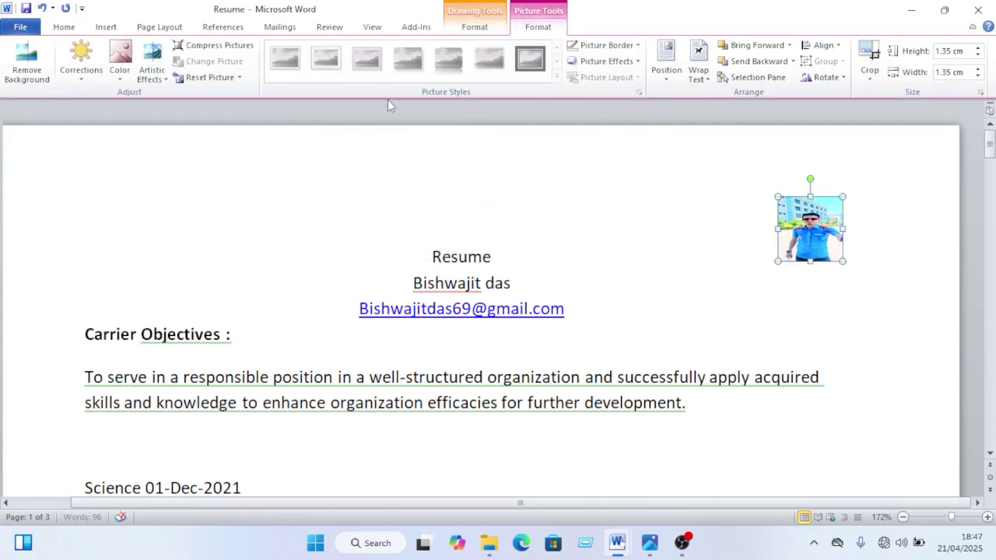
{"action": "left_click", "coordinate": [487, 27]}
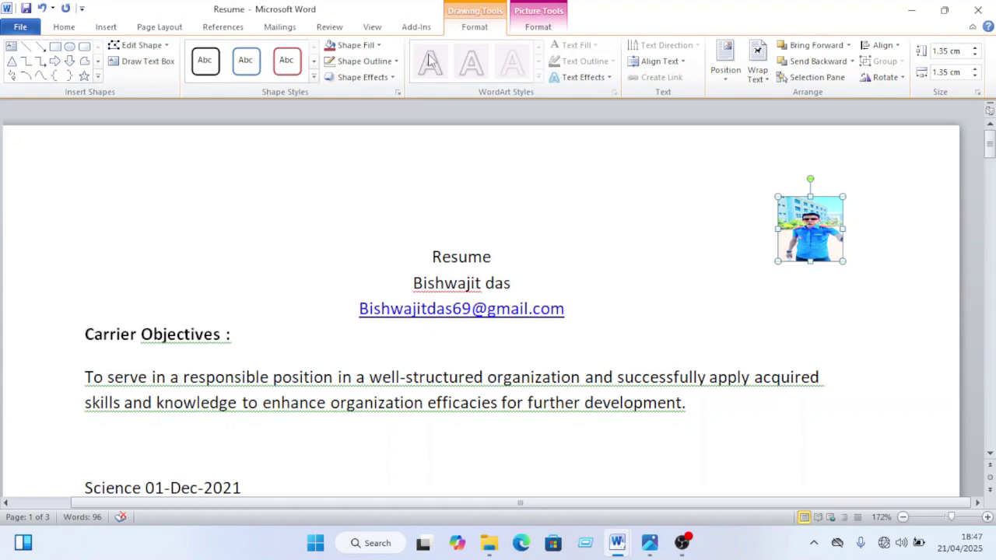
{"action": "left_click", "coordinate": [364, 61]}
{"action": "left_click", "coordinate": [363, 60]}
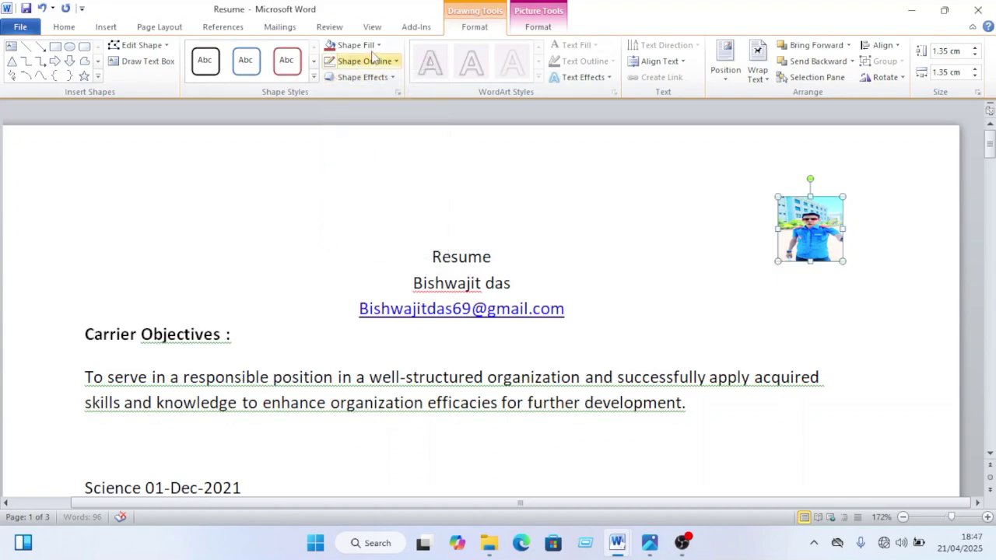
{"action": "left_click", "coordinate": [780, 305]}
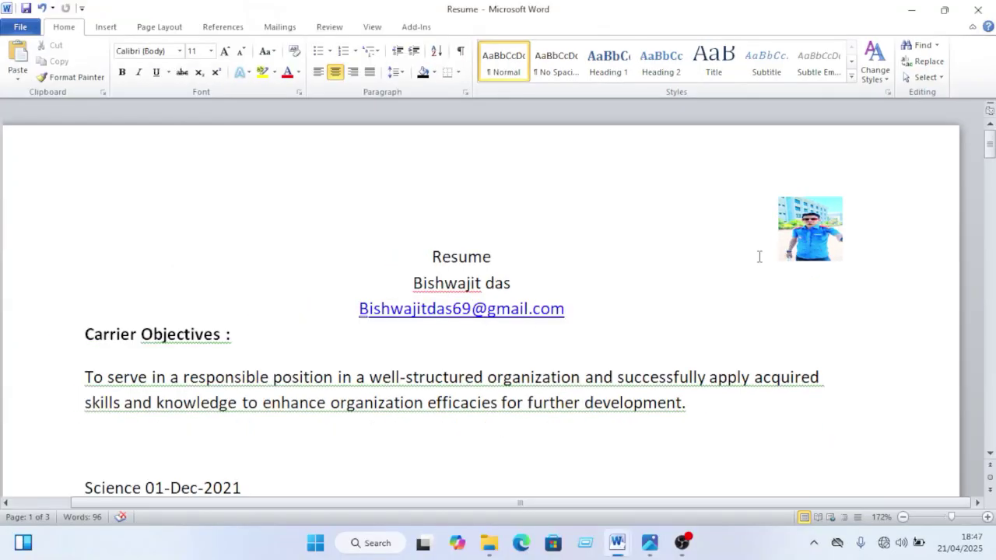
Step: Check the CV conditions in the sample photo and return to the Resume document, zoomed out to about 93%
{"action": "scroll", "coordinate": [584, 342], "scroll_direction": "down", "scroll_amount": 15}
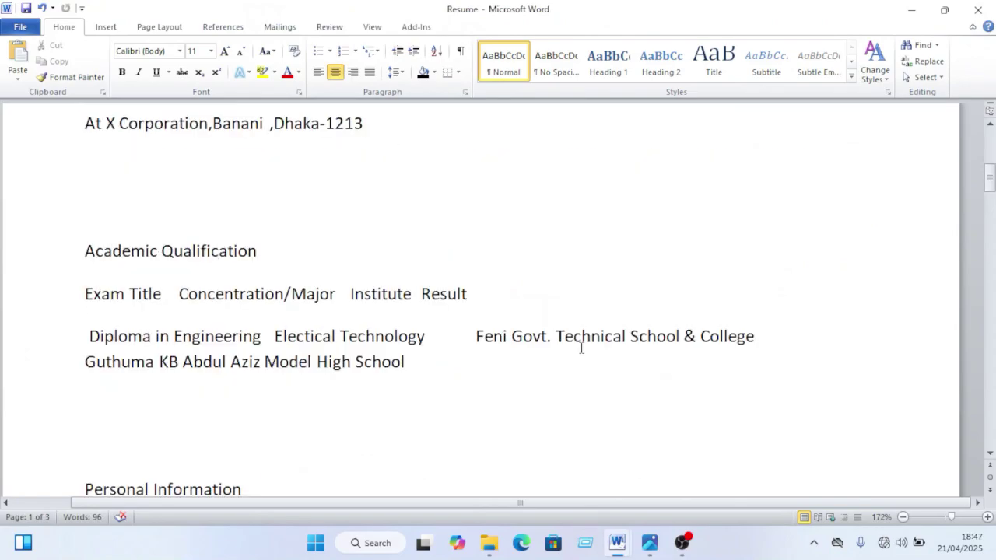
{"action": "left_click", "coordinate": [650, 544]}
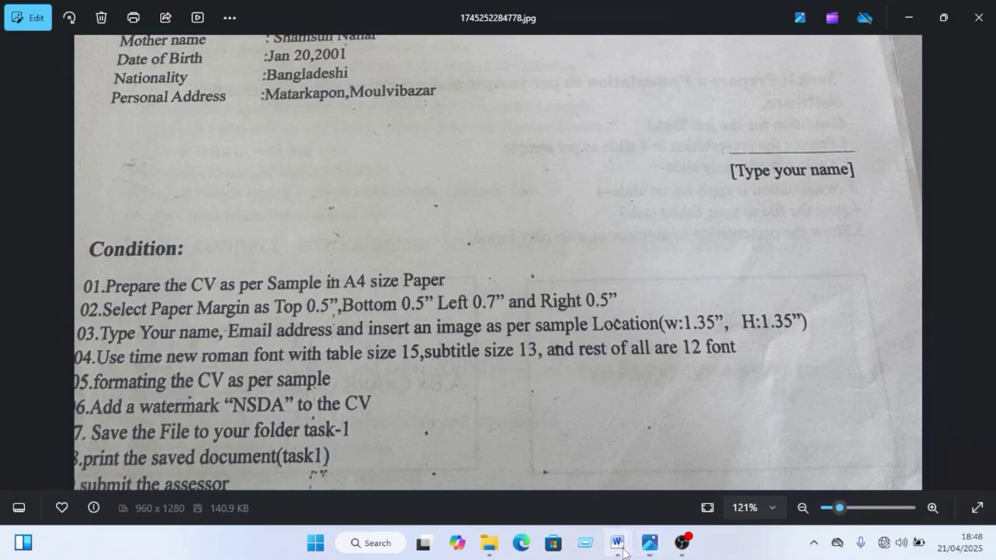
{"action": "mouse_move", "coordinate": [617, 543]}
{"action": "left_click", "coordinate": [573, 481]}
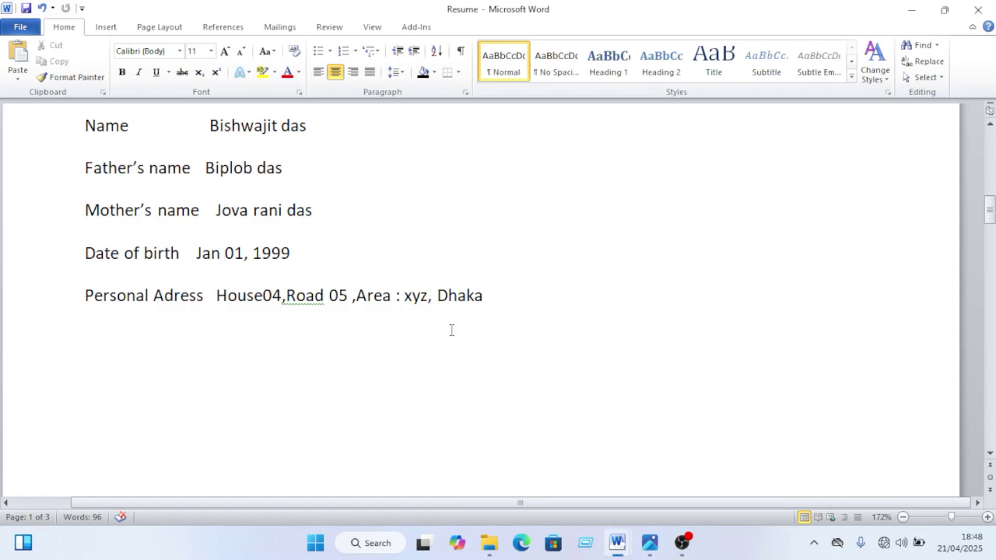
{"action": "scroll", "coordinate": [452, 327], "scroll_direction": "up", "scroll_amount": 3}
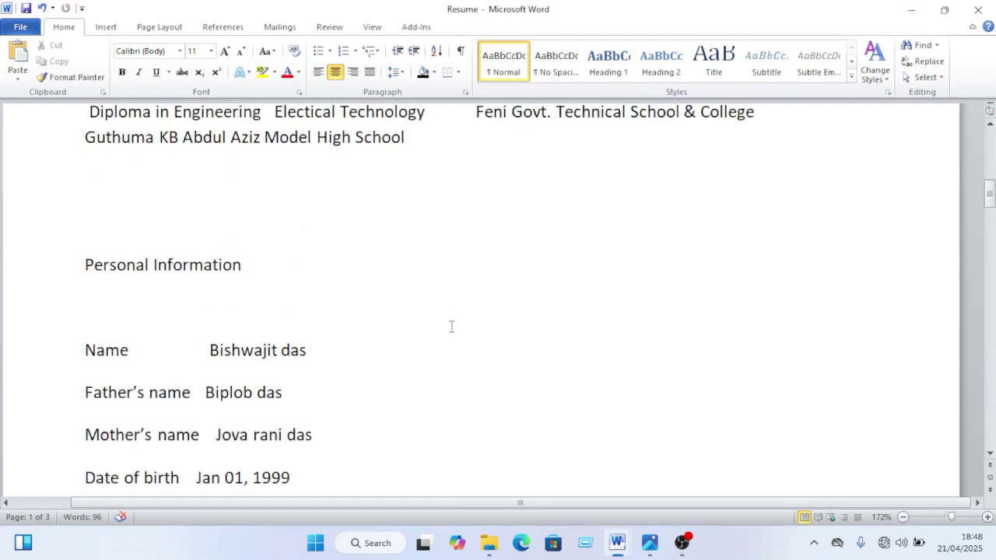
{"action": "left_click", "coordinate": [942, 517]}
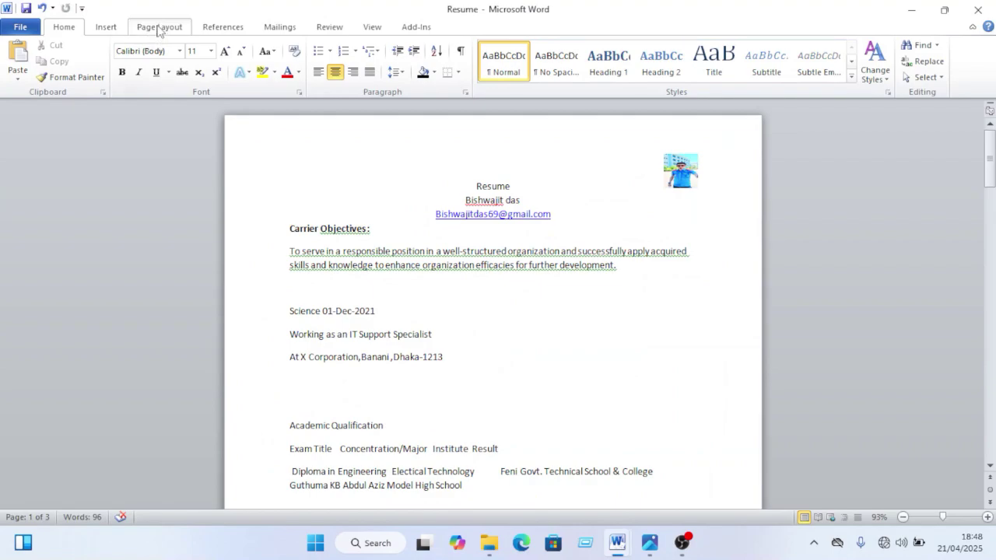
Step: Set up a custom text watermark with the text NSDA
{"action": "left_click", "coordinate": [159, 28]}
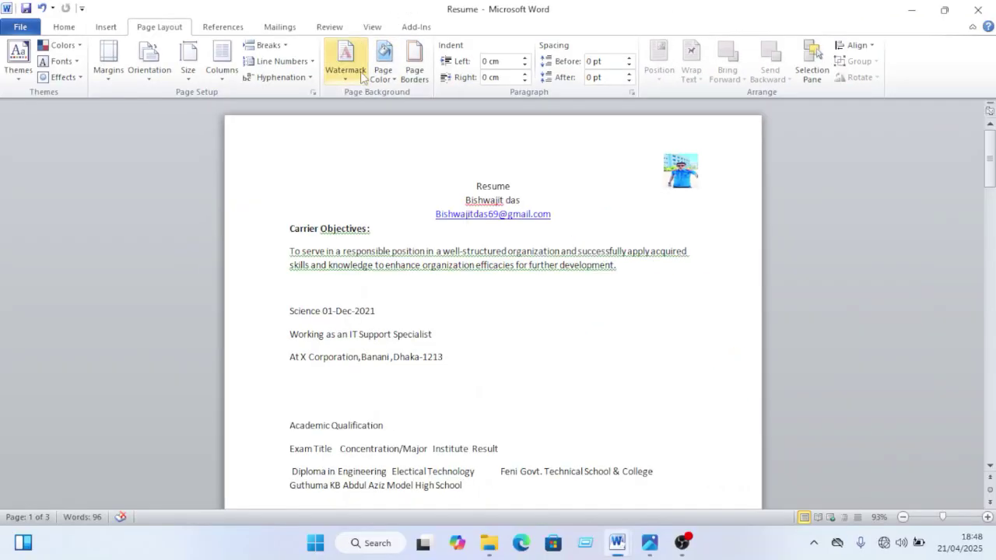
{"action": "left_click", "coordinate": [344, 124]}
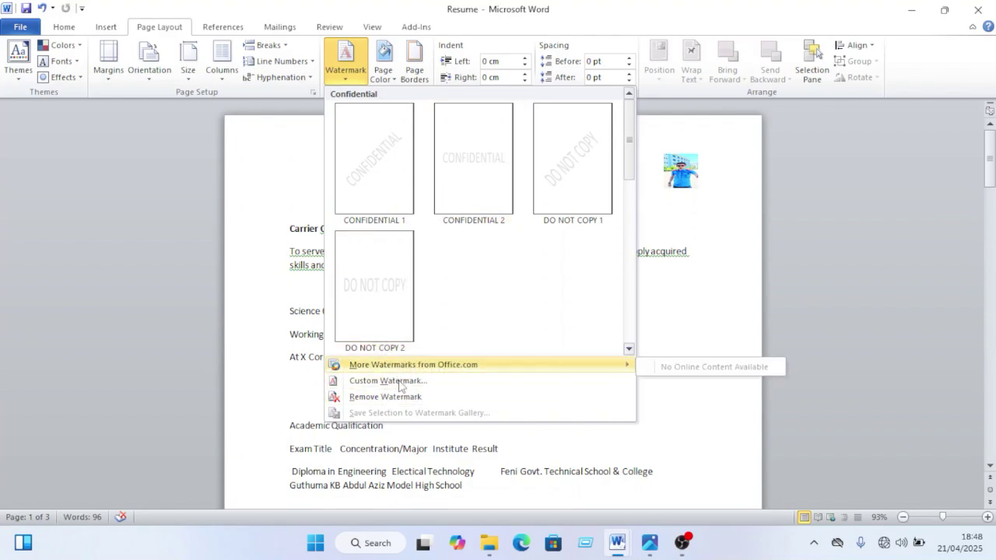
{"action": "left_click", "coordinate": [399, 382]}
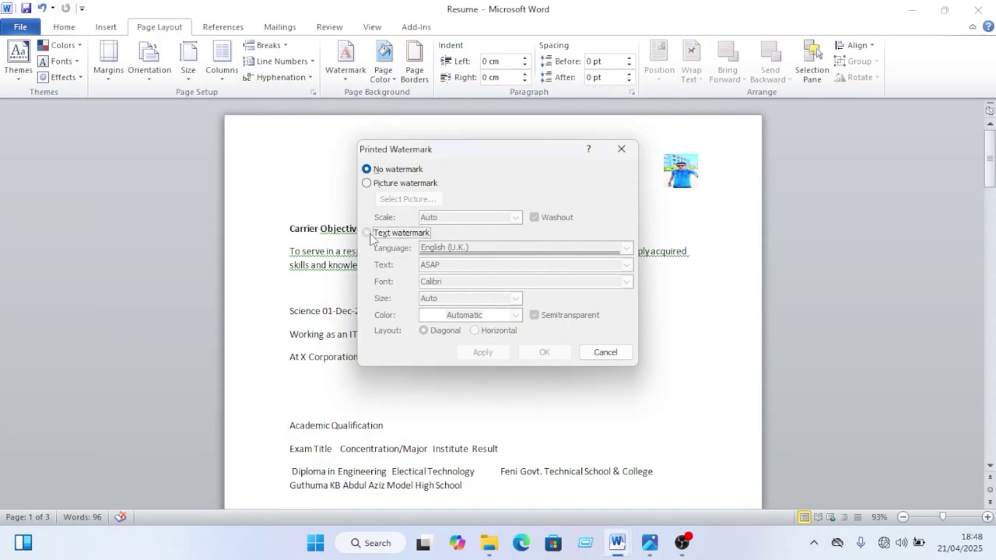
{"action": "left_click", "coordinate": [364, 231]}
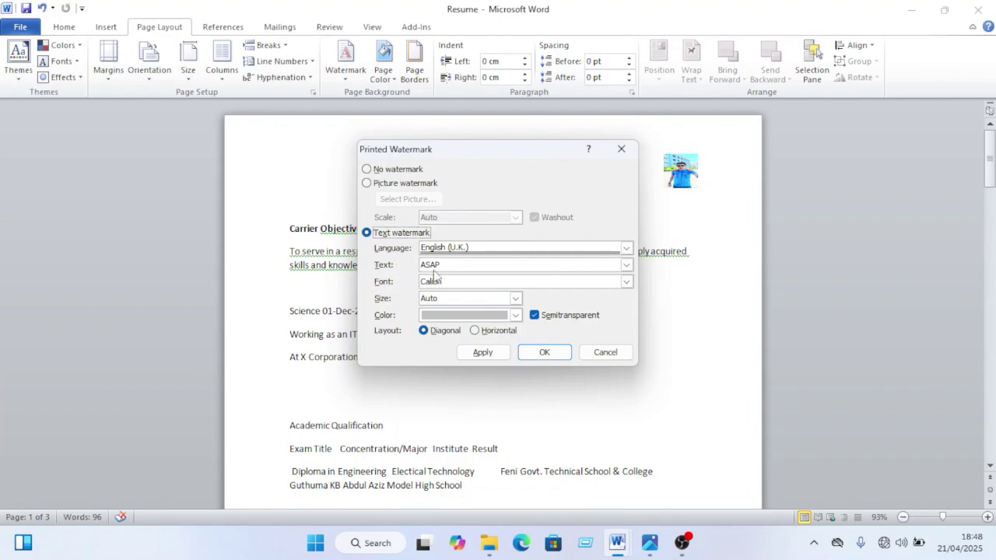
{"action": "left_click", "coordinate": [477, 268]}
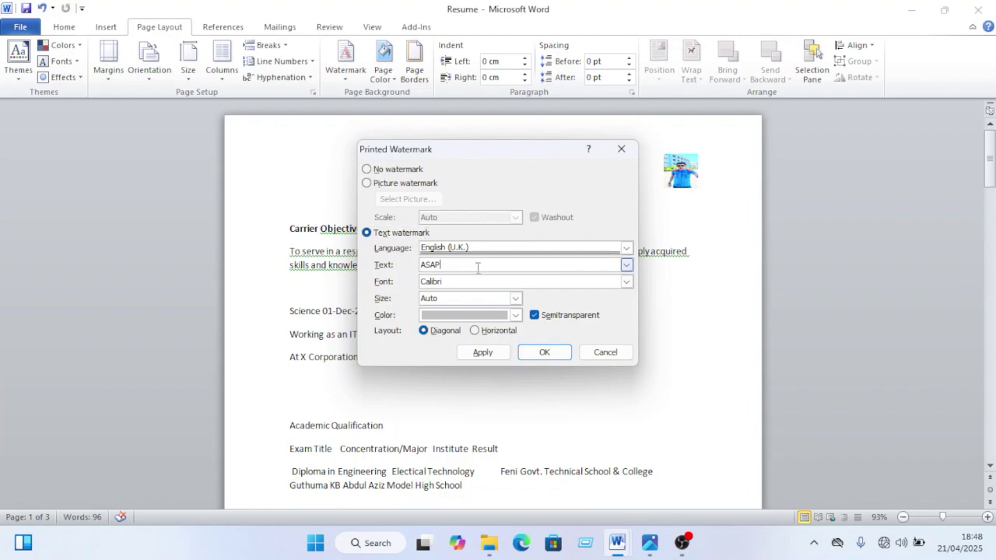
{"action": "key", "text": "BackSpace"}
{"action": "key", "text": "BackSpace"}
{"action": "key", "text": "BackSpace"}
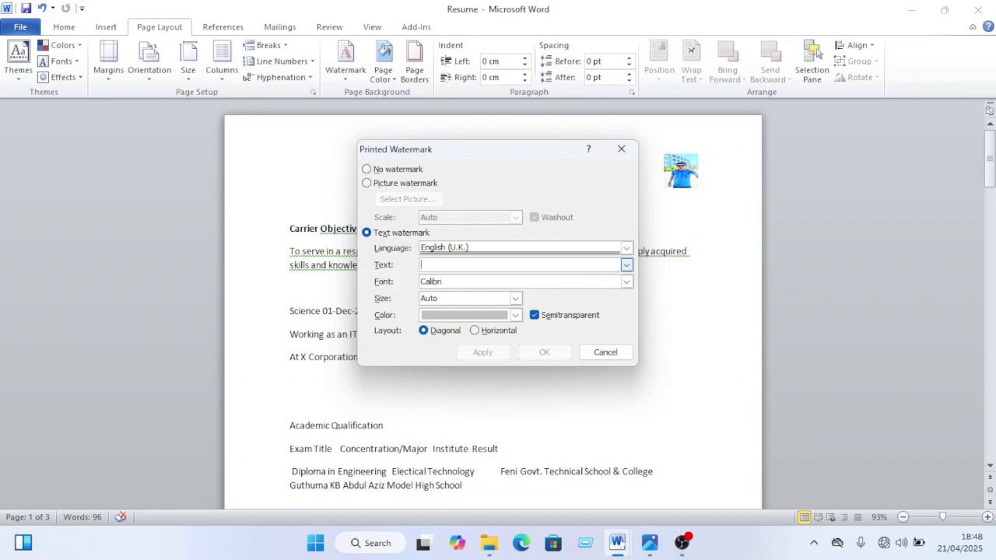
{"action": "type", "text": "NSDA"}
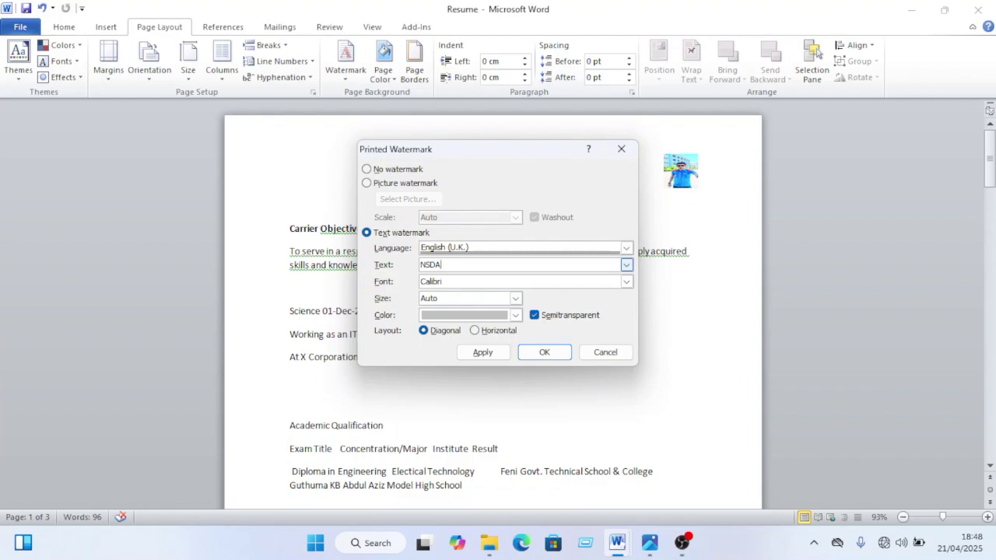
Step: Give the NSDA watermark the dark blue theme colour and apply it to the document
{"action": "left_click", "coordinate": [518, 318]}
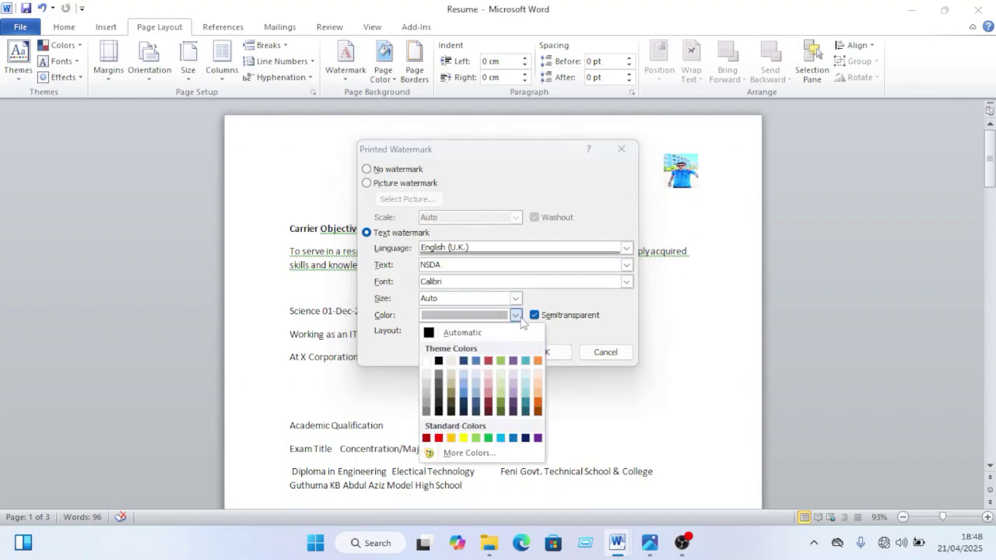
{"action": "left_click", "coordinate": [465, 362]}
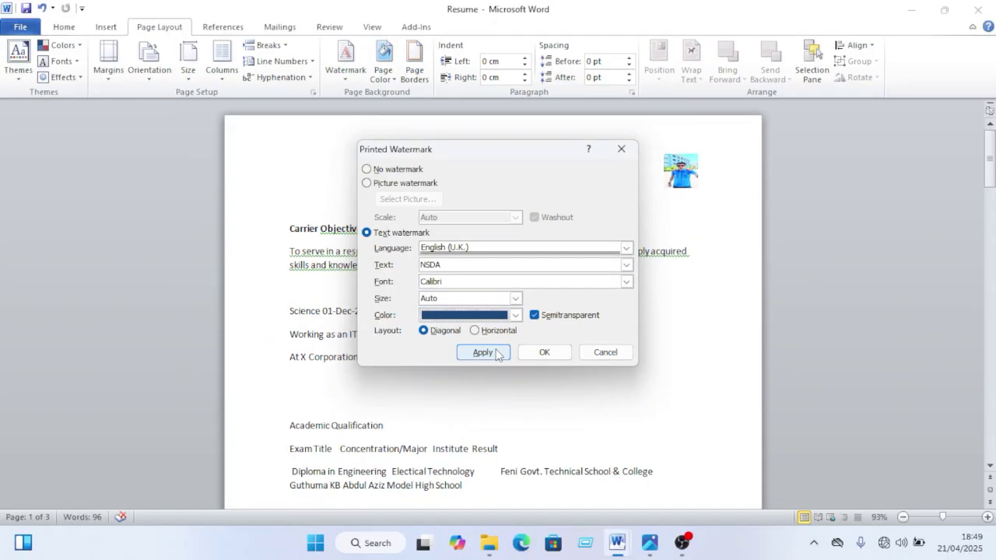
{"action": "left_click", "coordinate": [498, 359]}
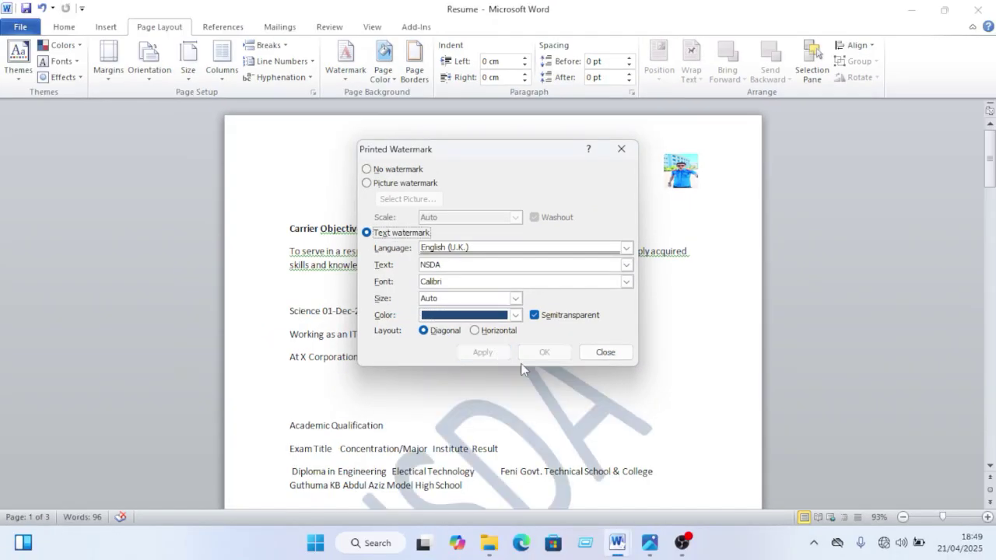
{"action": "left_click", "coordinate": [605, 352]}
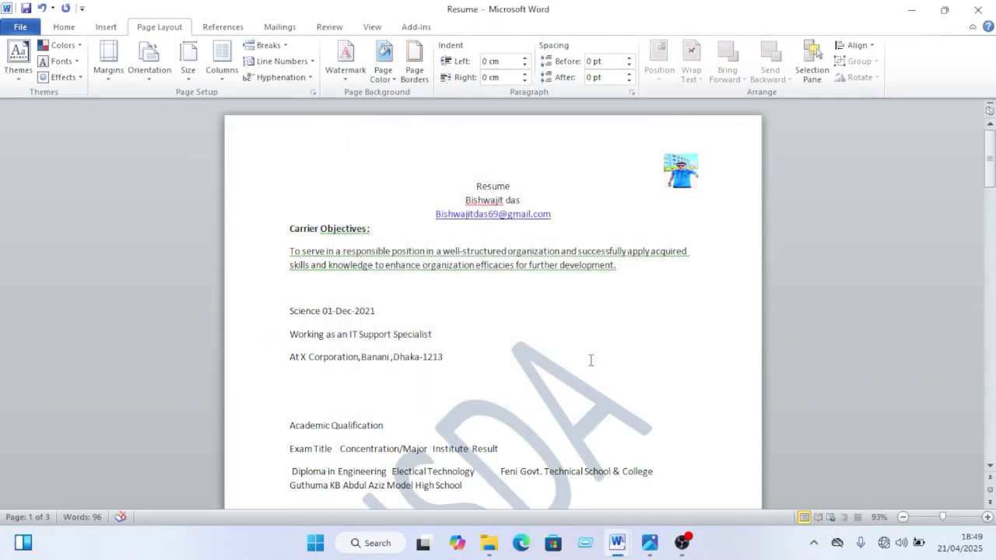
Step: Review the watermarked resume, consult the font condition in the sample photo, and return to the Resume document
{"action": "scroll", "coordinate": [591, 357], "scroll_direction": "down", "scroll_amount": 3}
{"action": "scroll", "coordinate": [591, 357], "scroll_direction": "down", "scroll_amount": 3}
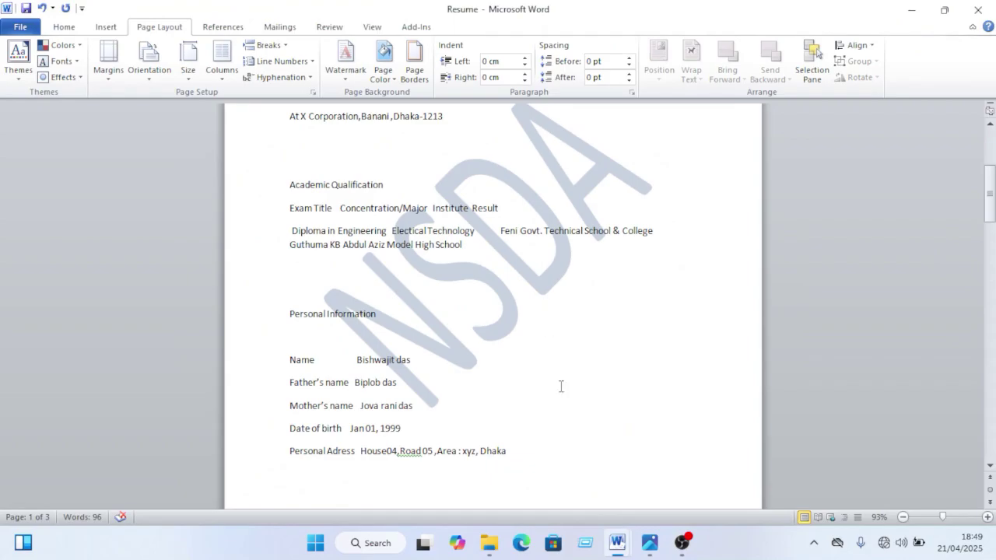
{"action": "left_click", "coordinate": [651, 544]}
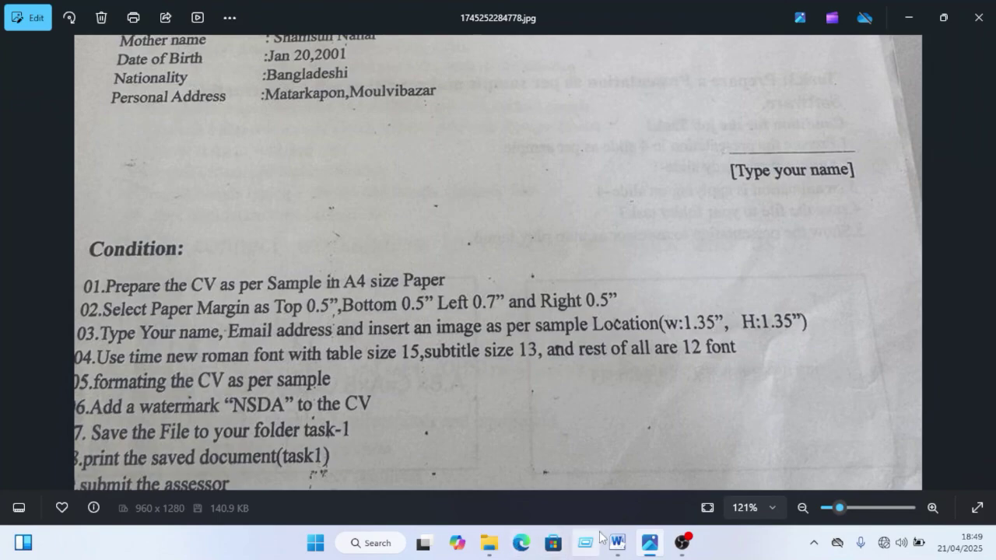
{"action": "mouse_move", "coordinate": [617, 543]}
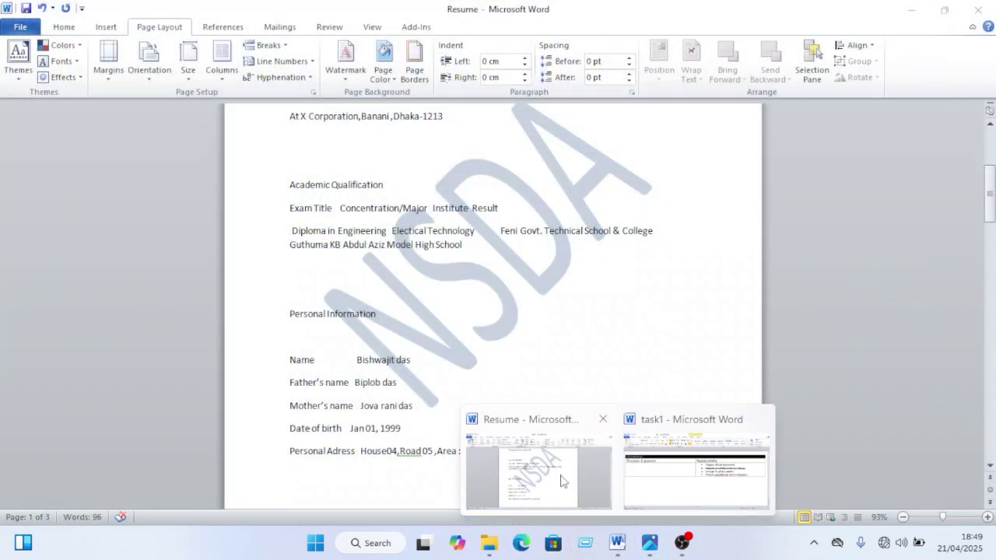
{"action": "left_click", "coordinate": [561, 481]}
{"action": "scroll", "coordinate": [426, 162], "scroll_direction": "up", "scroll_amount": 4}
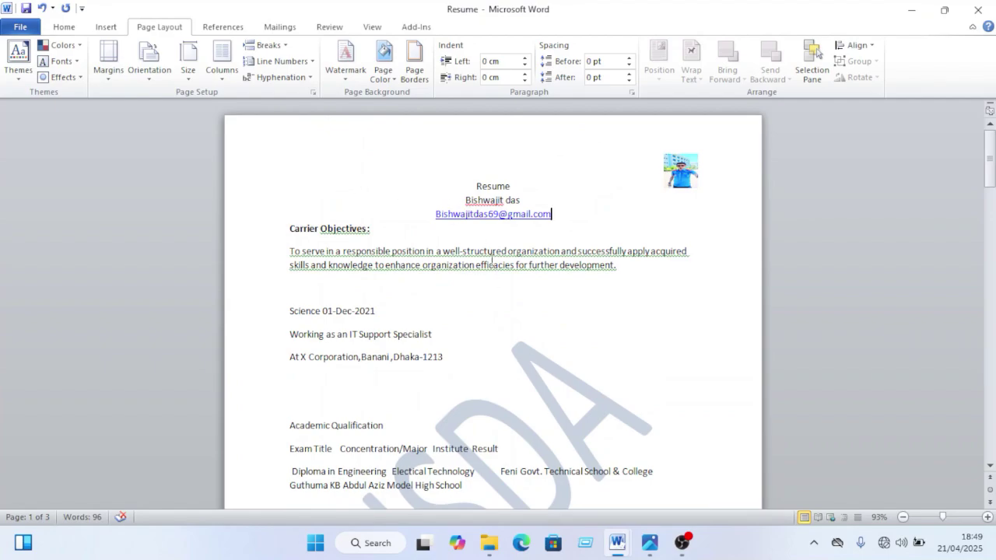
Step: Select the entire resume text and change its font to Times New Roman
{"action": "left_click_drag", "start_coordinate": [476, 186], "coordinate": [550, 384]}
{"action": "left_click", "coordinate": [553, 354]}
{"action": "scroll", "coordinate": [559, 233], "scroll_direction": "up", "scroll_amount": 4}
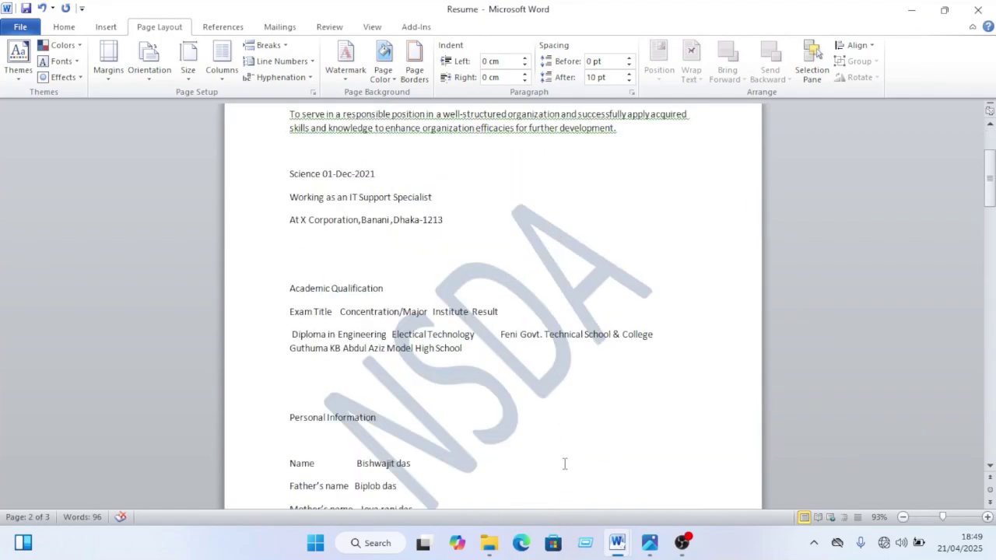
{"action": "scroll", "coordinate": [565, 464], "scroll_direction": "down", "scroll_amount": 2}
{"action": "left_click_drag", "start_coordinate": [568, 391], "coordinate": [315, 53]}
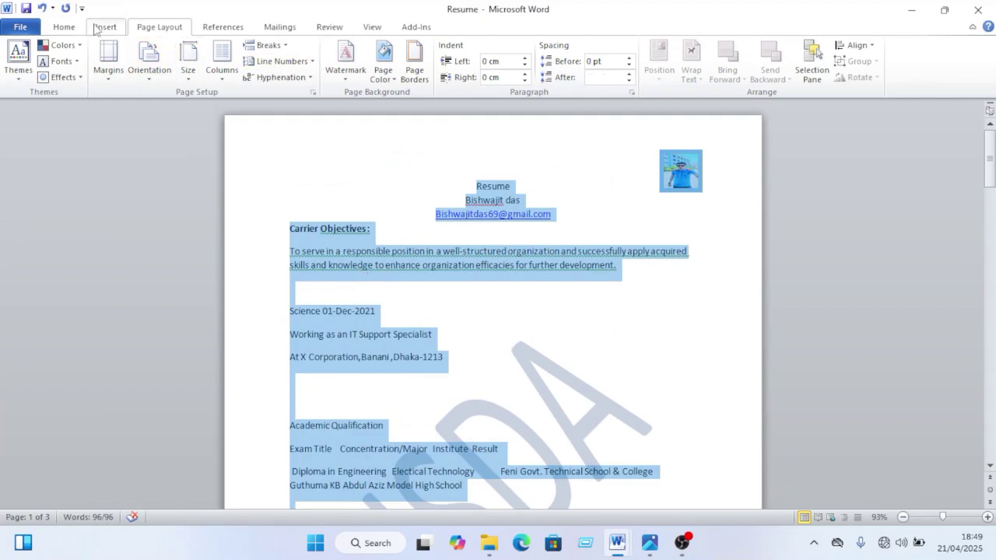
{"action": "left_click", "coordinate": [65, 30]}
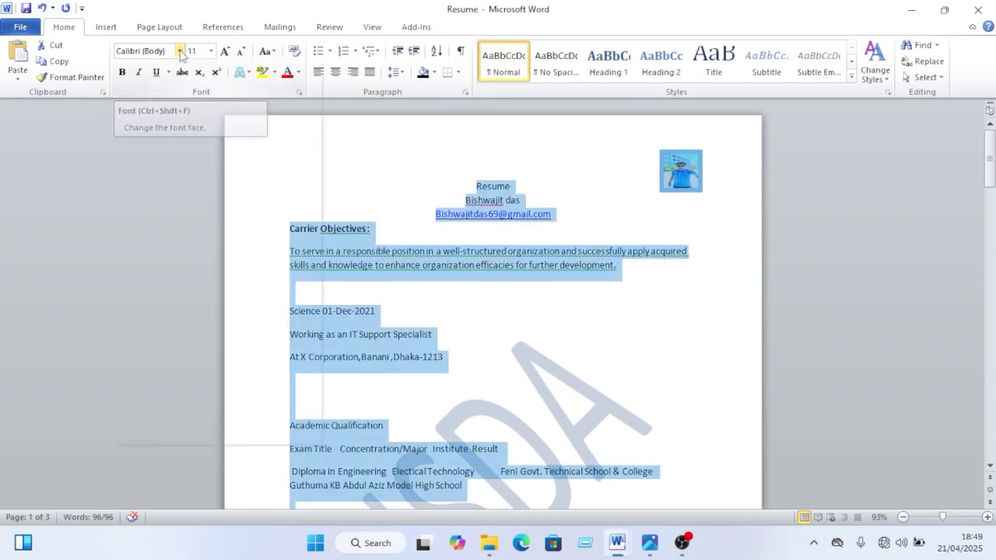
{"action": "left_click", "coordinate": [177, 52]}
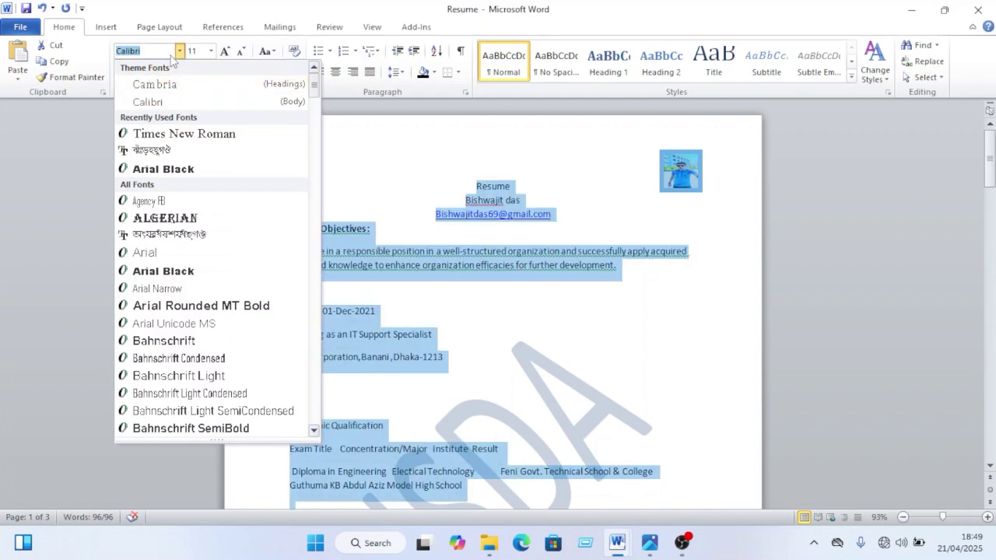
{"action": "key", "text": "Down"}
{"action": "type", "text": "imes"}
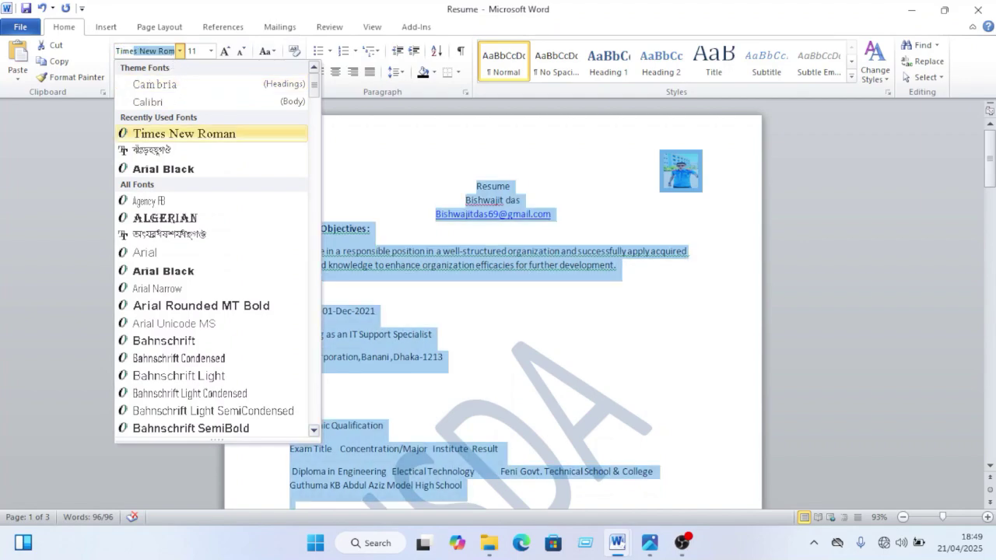
{"action": "key", "text": "Return"}
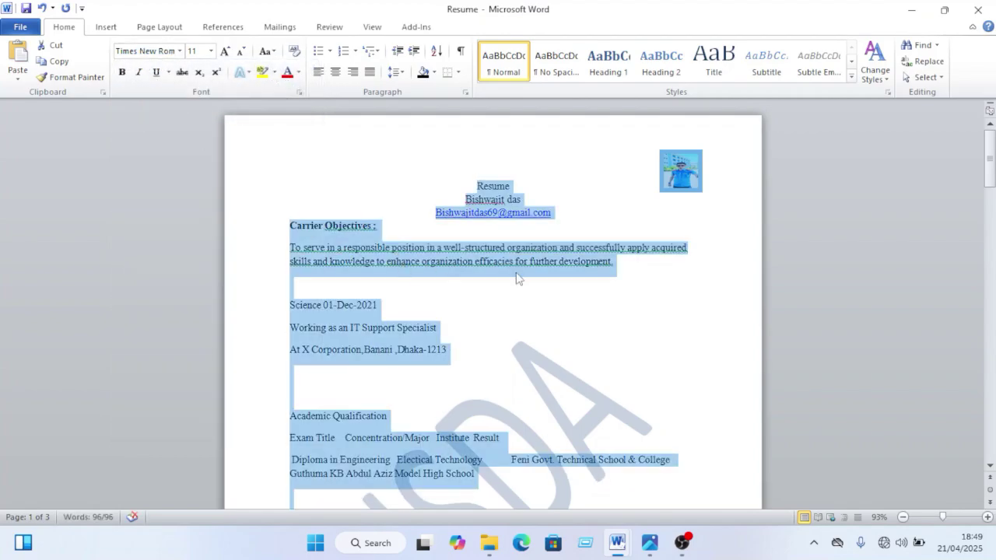
Step: Set the font size of the e-mail line and the Carrier Objectives heading to 13
{"action": "left_click", "coordinate": [600, 311]}
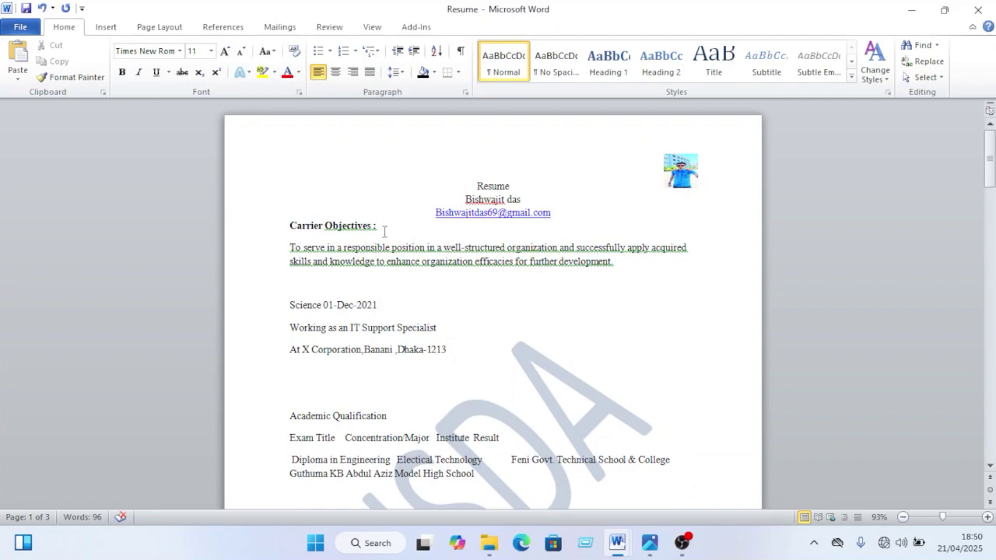
{"action": "left_click", "coordinate": [346, 225]}
{"action": "left_click_drag", "start_coordinate": [382, 224], "coordinate": [436, 213]}
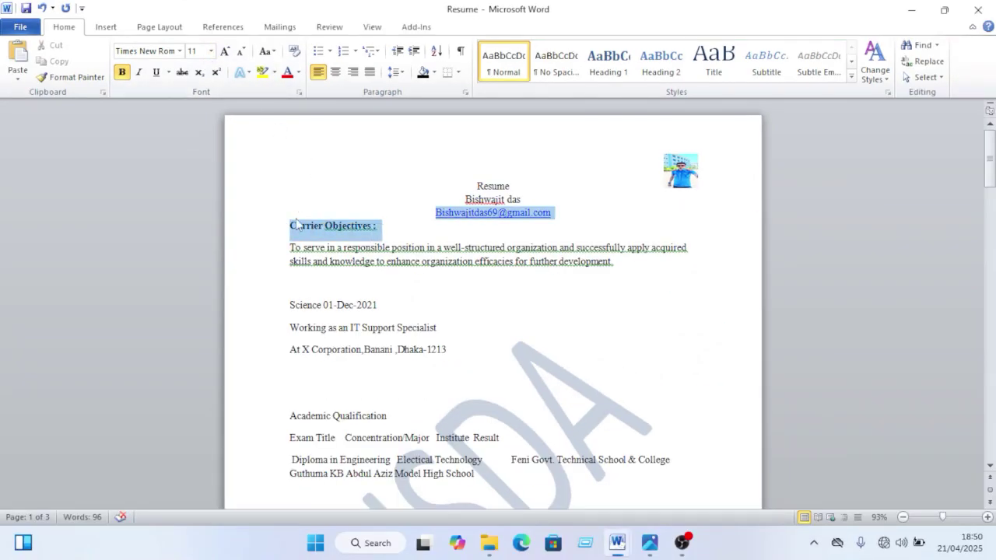
{"action": "left_click", "coordinate": [204, 53]}
{"action": "type", "text": "13"}
{"action": "key", "text": "Return"}
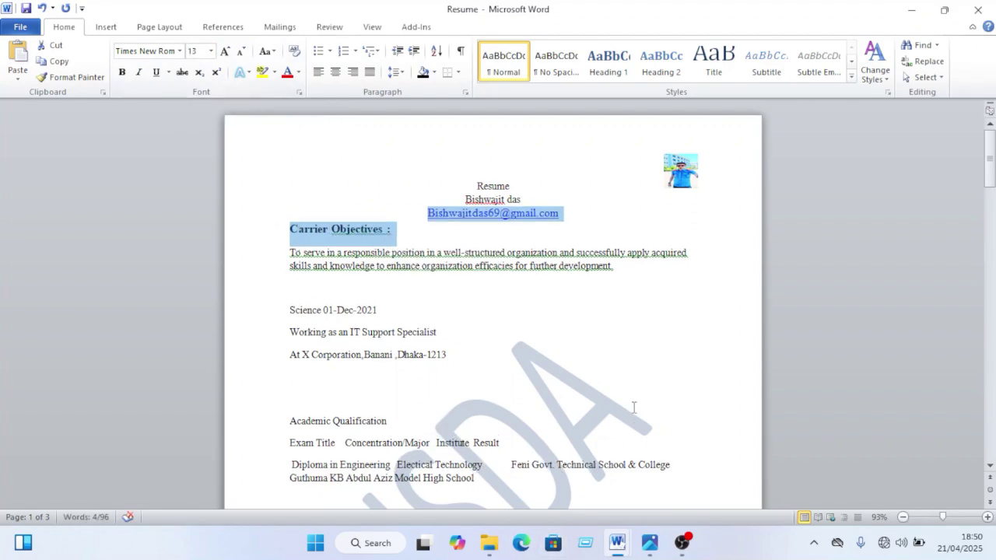
{"action": "left_click", "coordinate": [633, 380]}
Step: Check the font size condition in the sample photo and set the Carrier Objectives, Academic Qualification and Personal Information headings to size 13
{"action": "scroll", "coordinate": [634, 382], "scroll_direction": "down", "scroll_amount": 5}
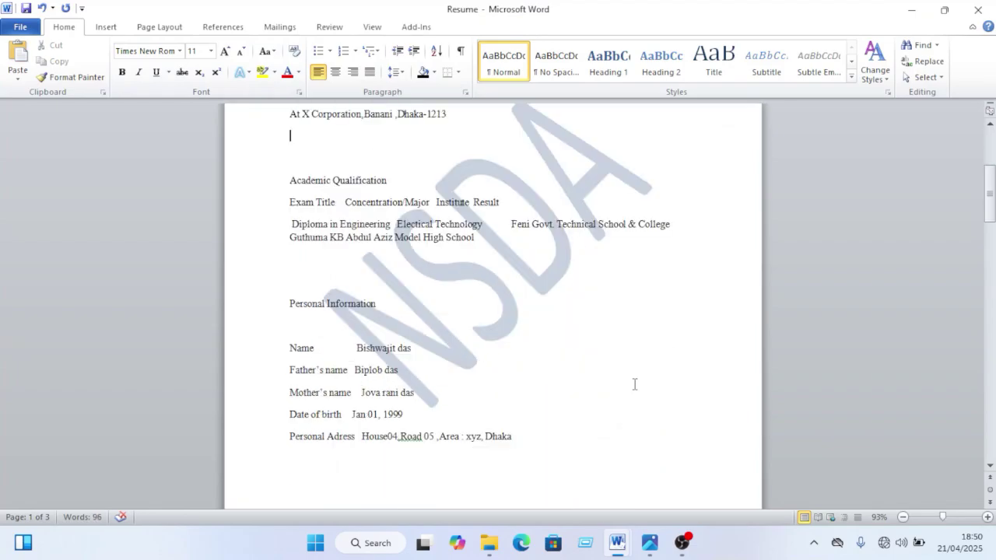
{"action": "left_click", "coordinate": [650, 542]}
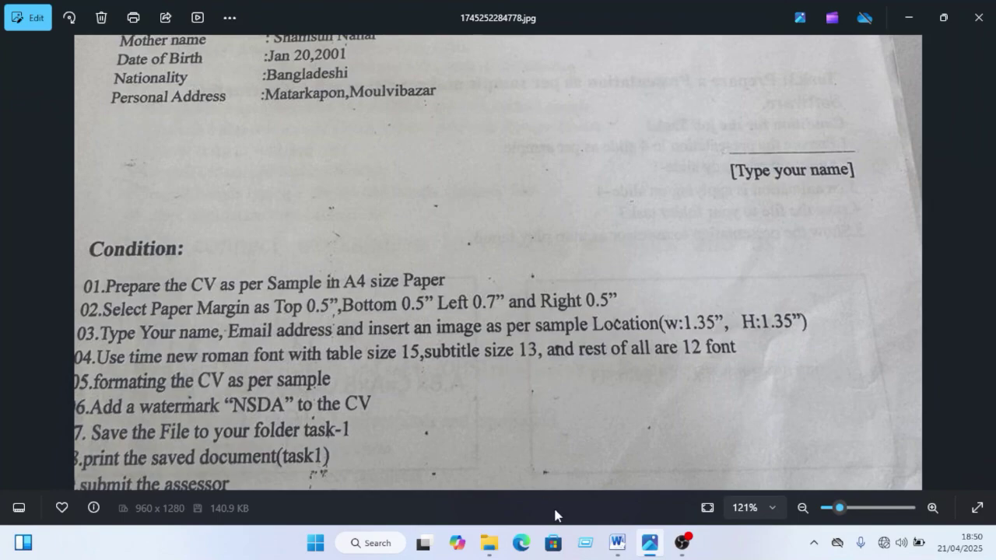
{"action": "mouse_move", "coordinate": [614, 555]}
{"action": "left_click", "coordinate": [583, 495]}
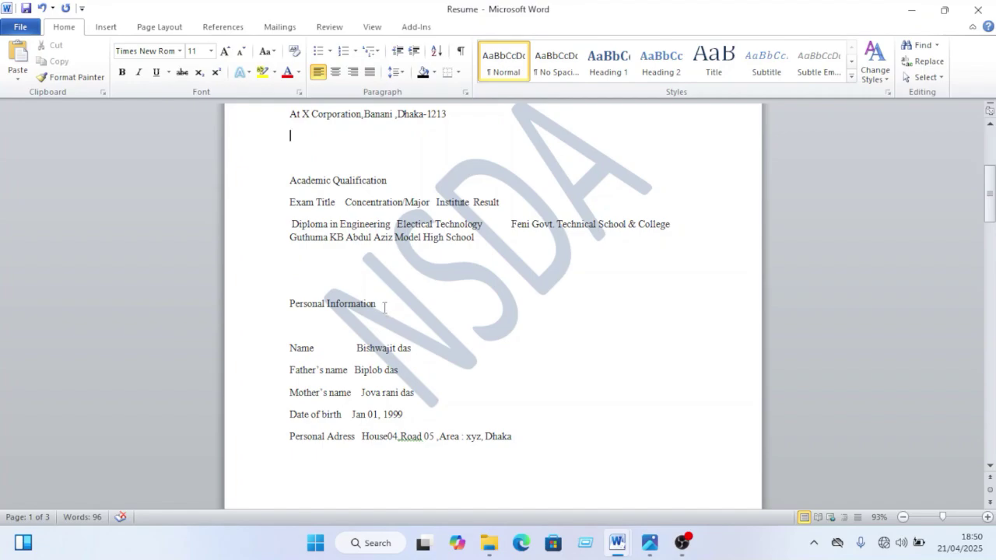
{"action": "left_click_drag", "start_coordinate": [383, 306], "coordinate": [288, 308]}
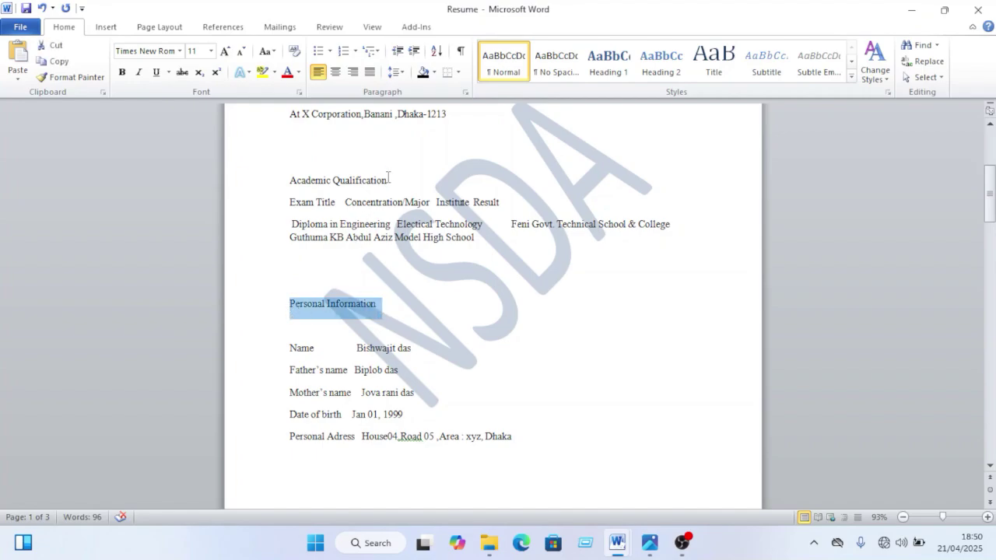
{"action": "left_click_drag", "start_coordinate": [387, 179], "coordinate": [286, 161]}
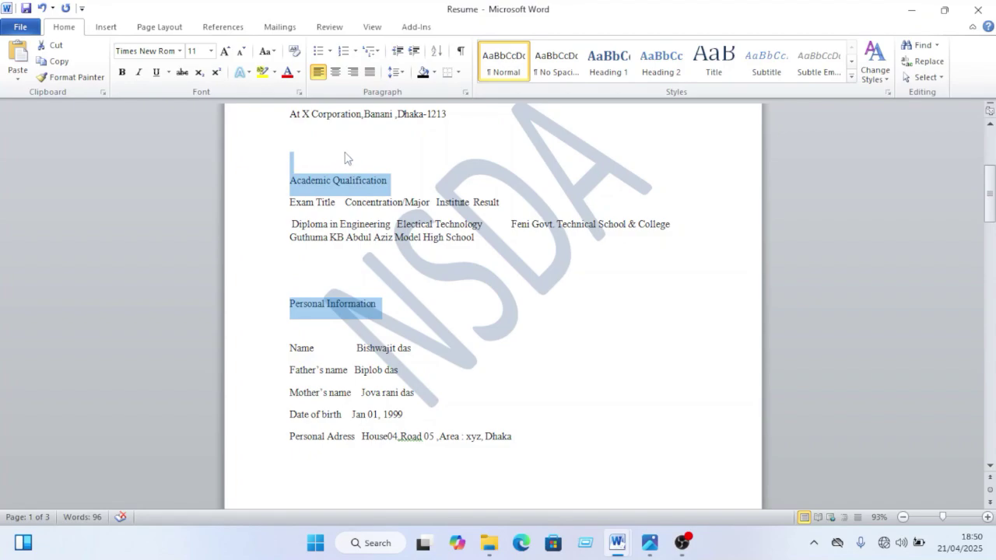
{"action": "scroll", "coordinate": [347, 158], "scroll_direction": "up", "scroll_amount": 3}
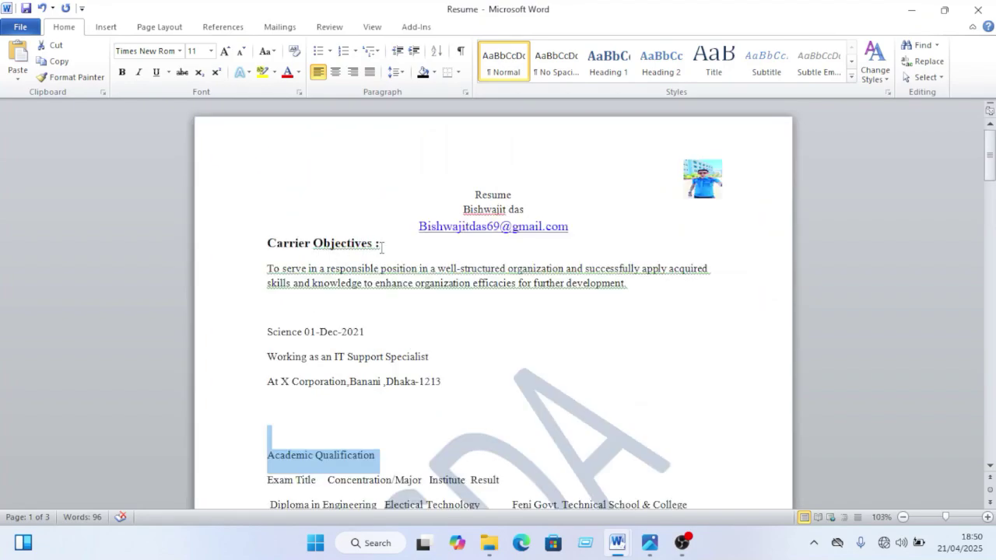
{"action": "left_click_drag", "start_coordinate": [381, 247], "coordinate": [274, 235]}
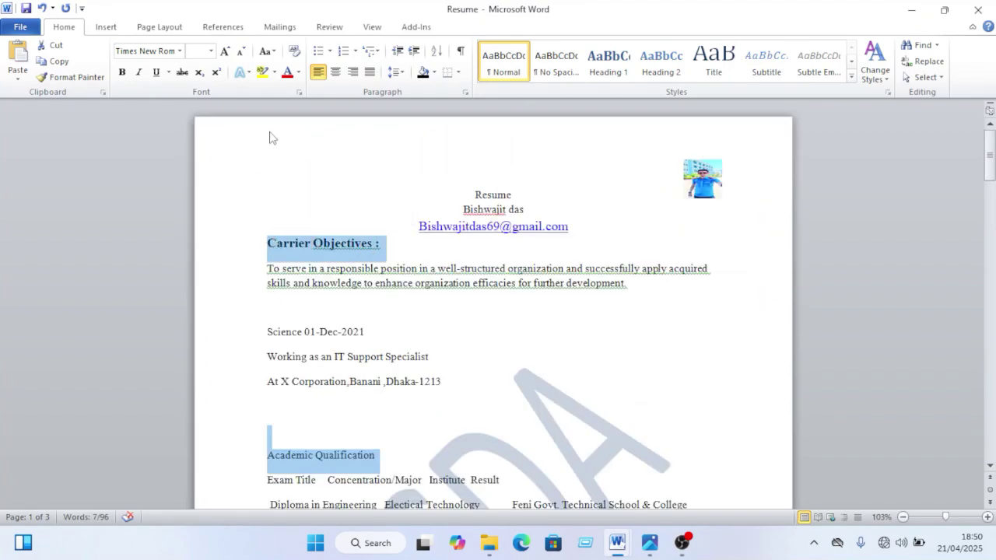
{"action": "left_click", "coordinate": [201, 53]}
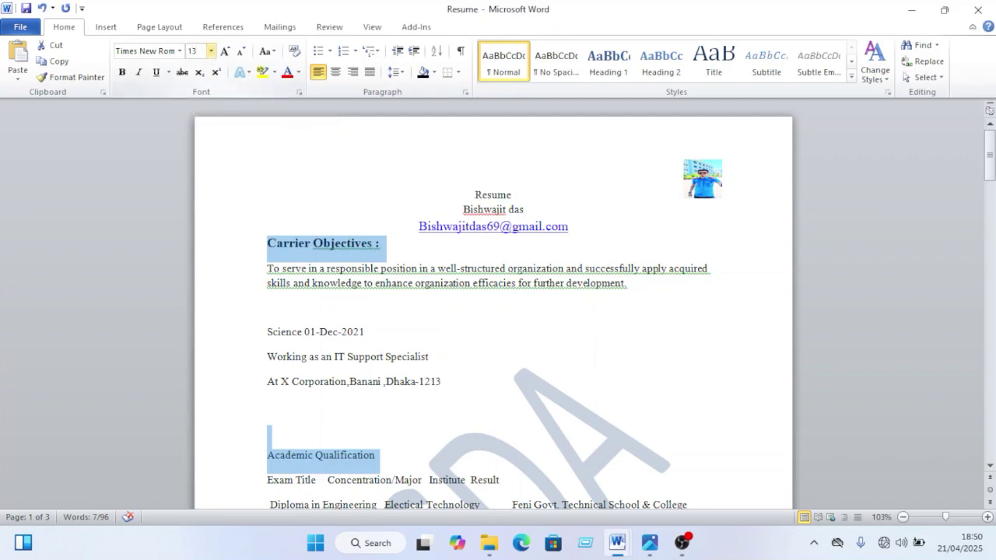
{"action": "type", "text": "13"}
{"action": "key", "text": "Return"}
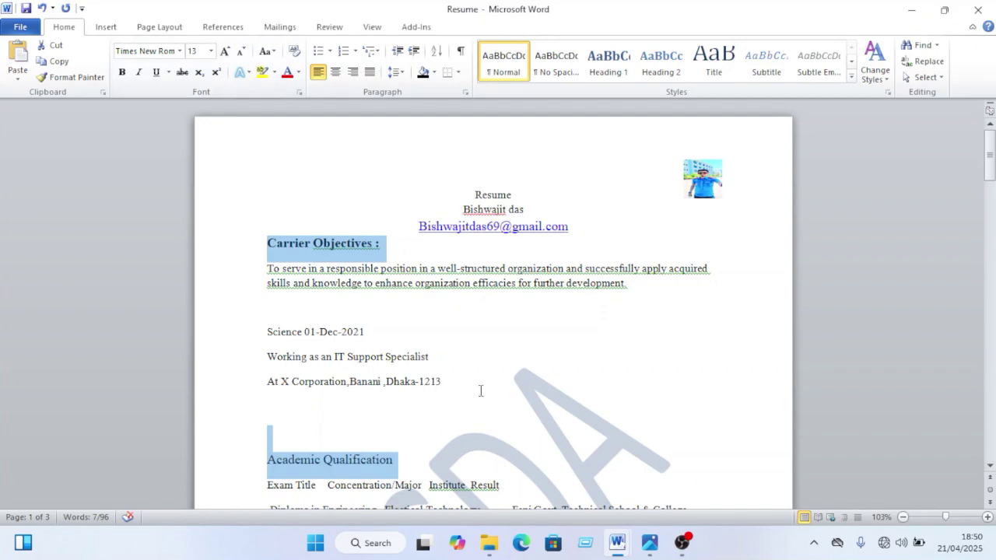
Step: Remove the bold formatting from the Carrier Objectives heading while all three section headings are selected
{"action": "scroll", "coordinate": [480, 390], "scroll_direction": "down", "scroll_amount": 3}
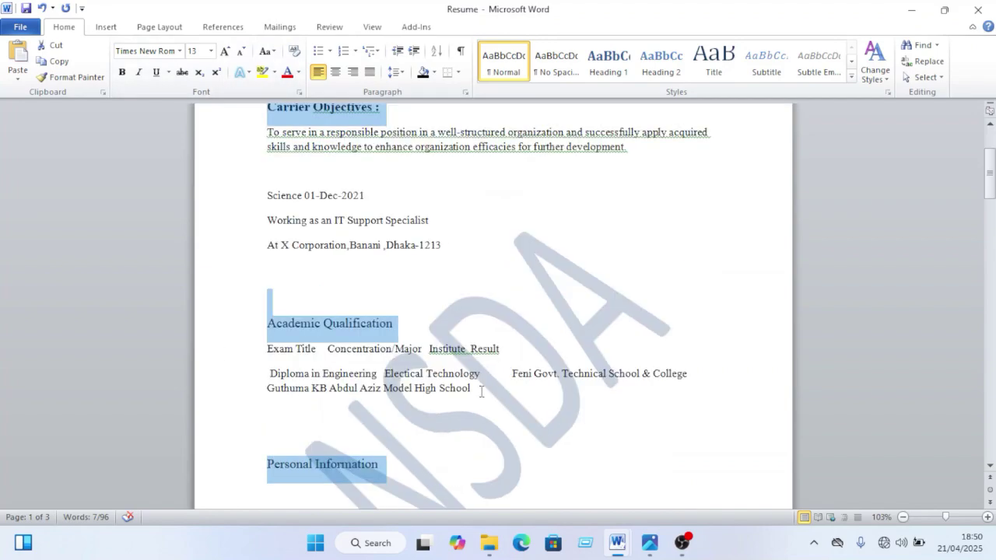
{"action": "left_click", "coordinate": [123, 79]}
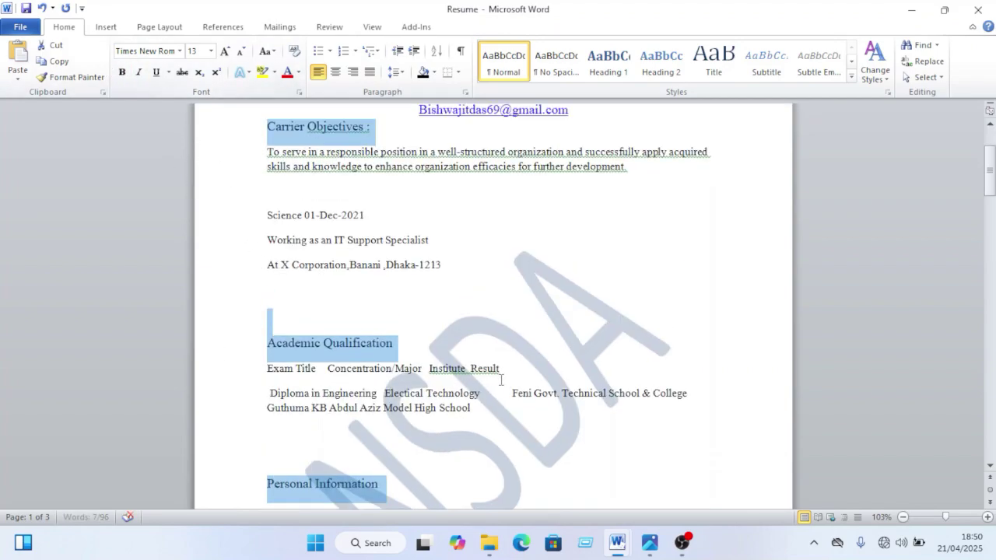
{"action": "left_click", "coordinate": [502, 345]}
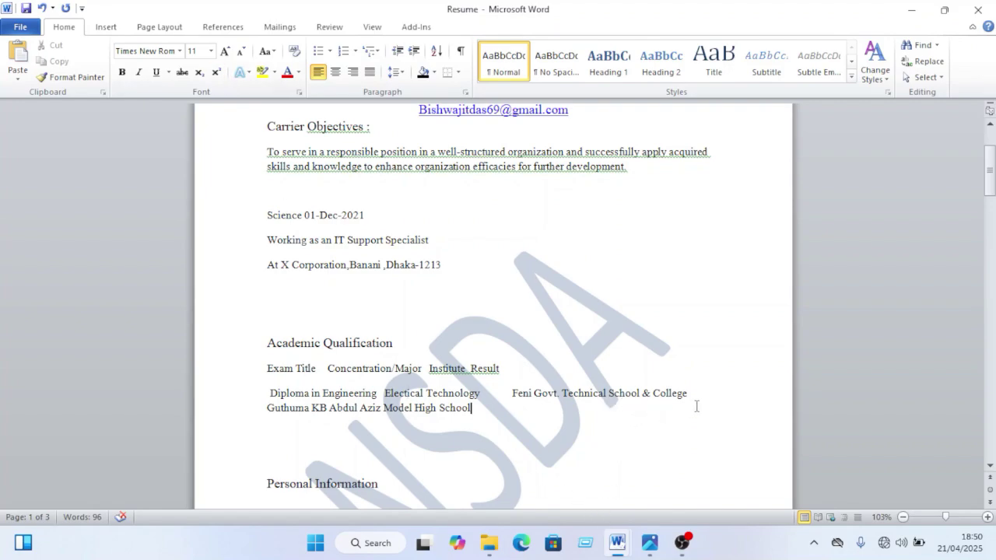
Step: Set the exam title, institute and result lines under Academic Qualification to font size 12
{"action": "left_click_drag", "start_coordinate": [696, 405], "coordinate": [287, 369]}
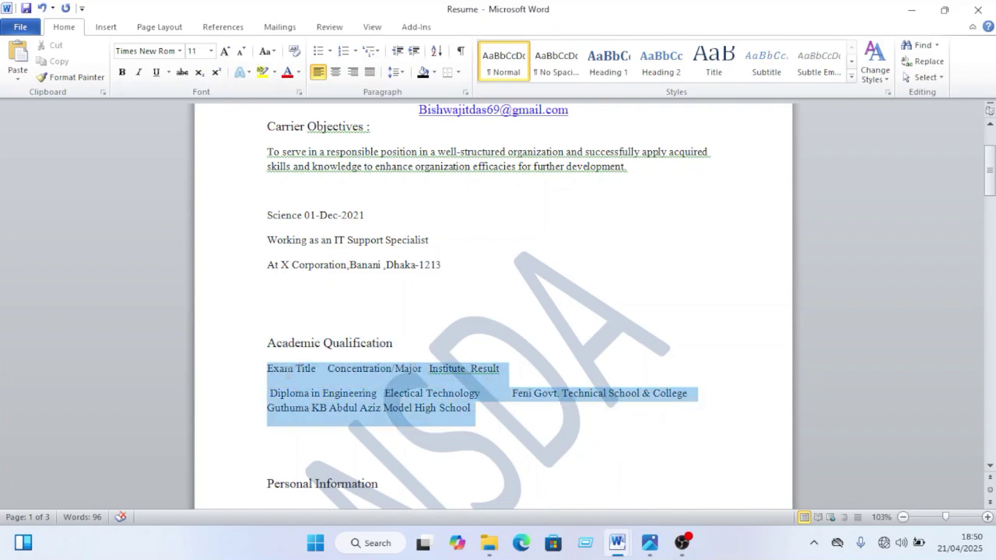
{"action": "left_click", "coordinate": [195, 51]}
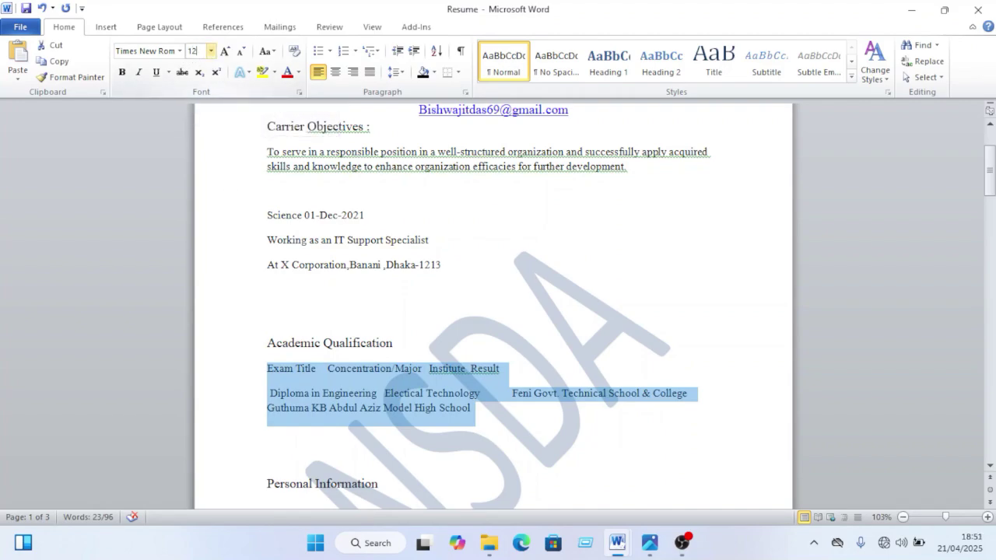
{"action": "type", "text": "12"}
{"action": "key", "text": "Return"}
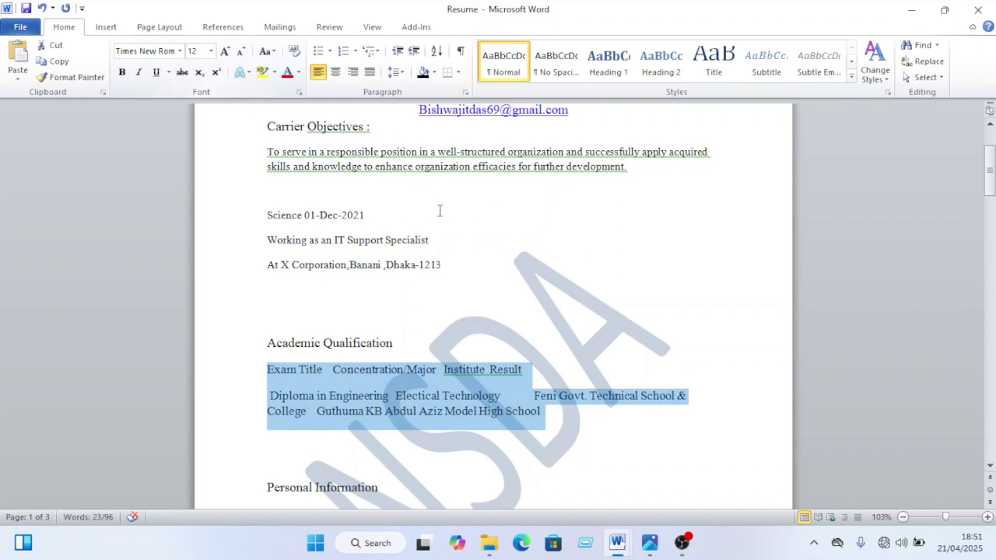
Step: Set the objective paragraph and the job lines under Carrier Objectives to font size 12
{"action": "left_click_drag", "start_coordinate": [521, 270], "coordinate": [256, 158]}
{"action": "left_click", "coordinate": [211, 52]}
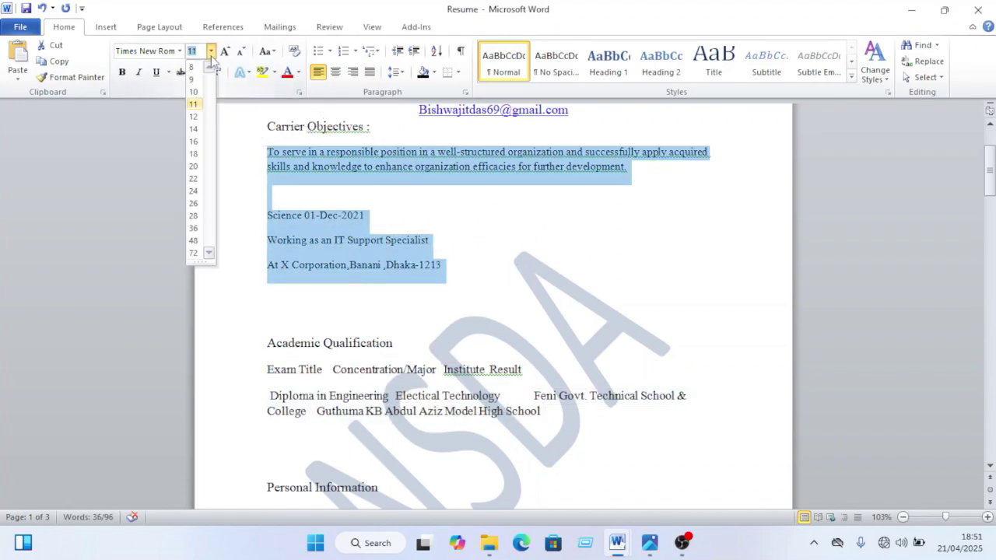
{"action": "left_click", "coordinate": [193, 116]}
{"action": "scroll", "coordinate": [483, 280], "scroll_direction": "up", "scroll_amount": 3}
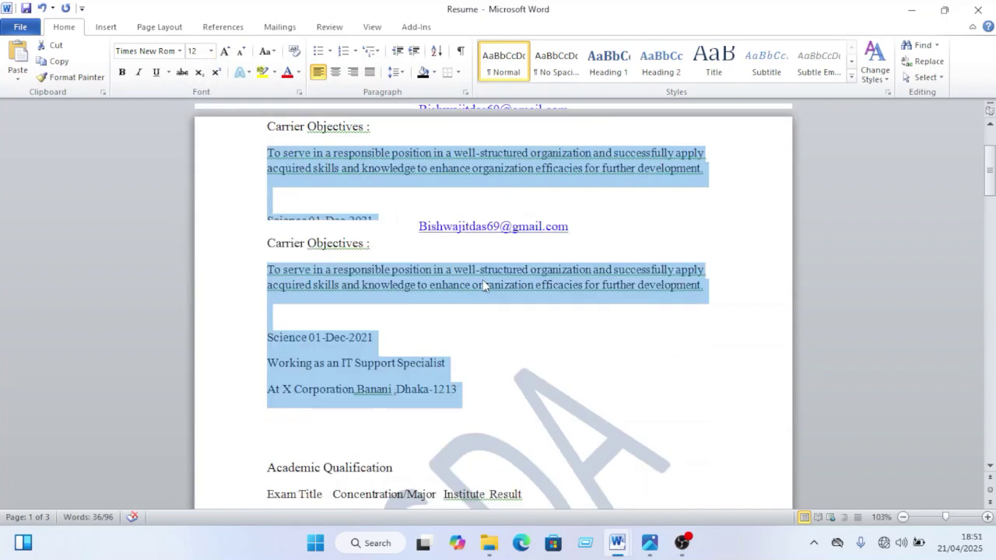
{"action": "left_click", "coordinate": [502, 388]}
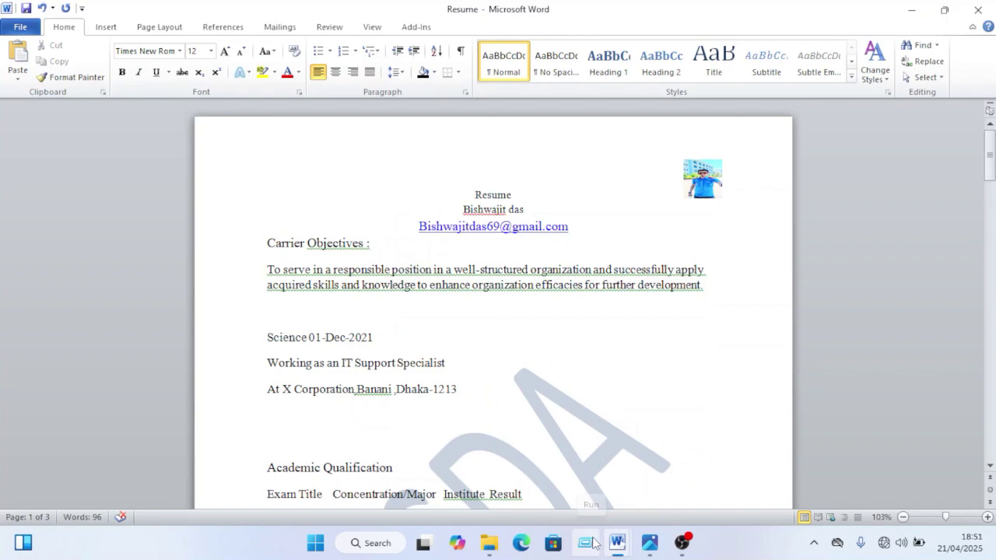
Step: Switch to the task1 document and set the table row with the bulleted responsibilities to font size 12
{"action": "left_click", "coordinate": [617, 543]}
{"action": "left_click", "coordinate": [702, 495]}
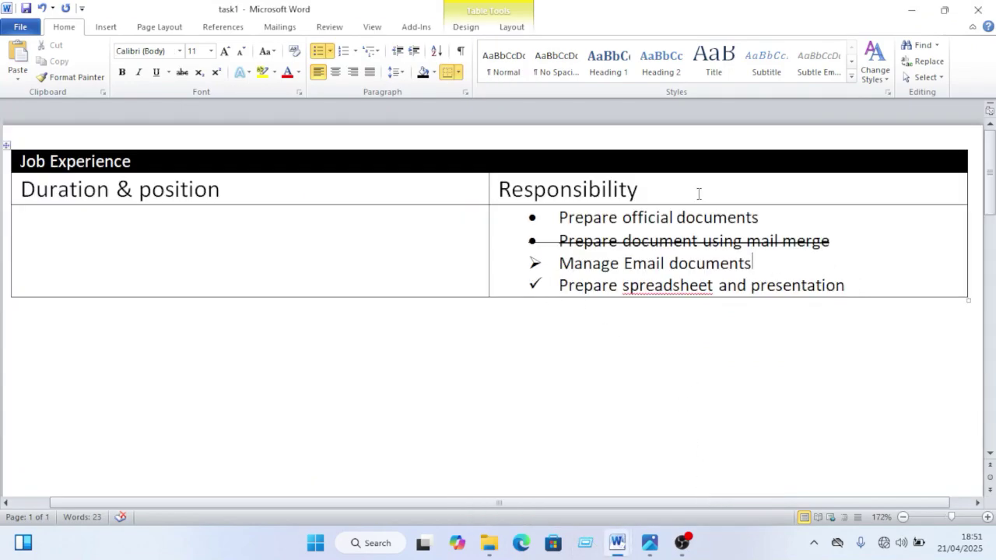
{"action": "left_click_drag", "start_coordinate": [672, 187], "coordinate": [374, 181]}
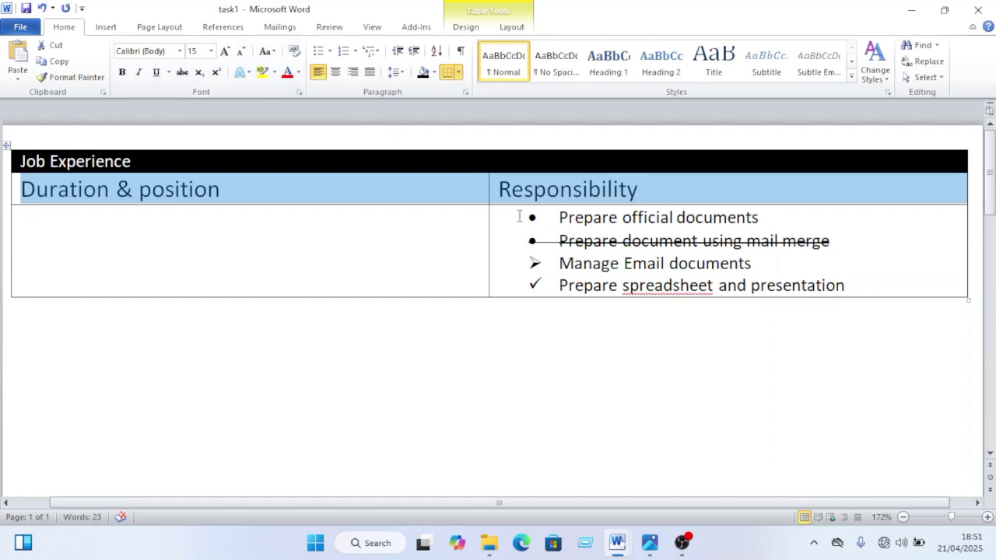
{"action": "left_click_drag", "start_coordinate": [519, 216], "coordinate": [847, 295]}
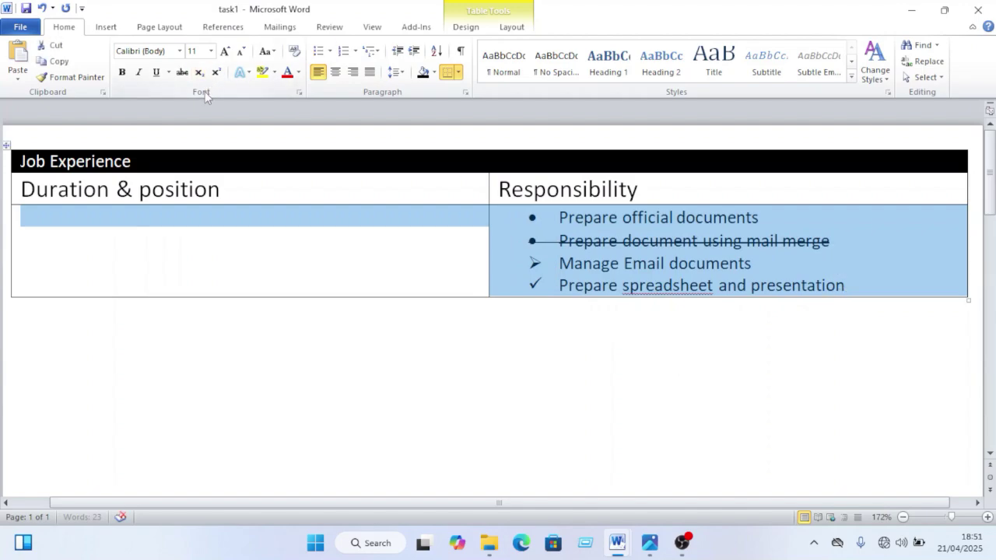
{"action": "left_click", "coordinate": [204, 51]}
{"action": "key", "text": "Return"}
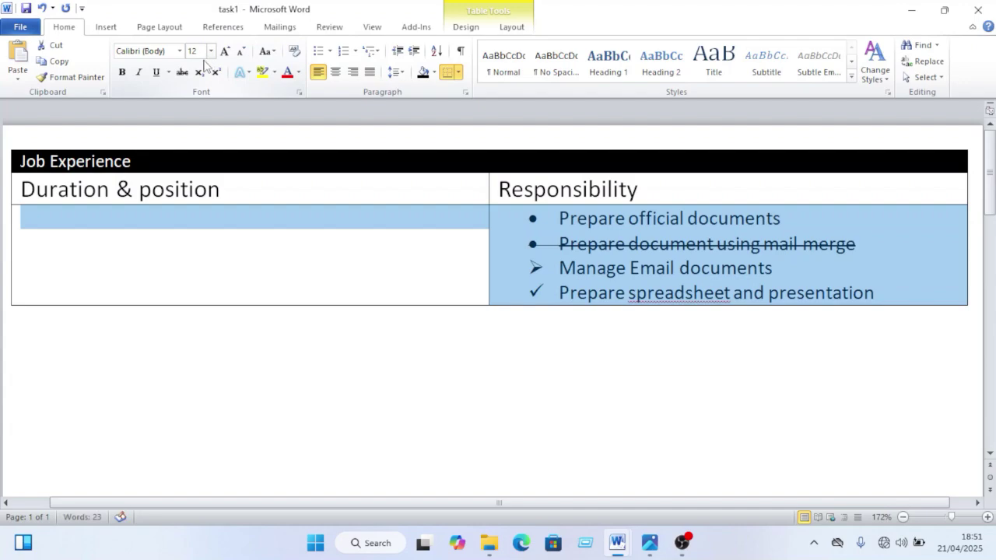
{"action": "left_click", "coordinate": [404, 397]}
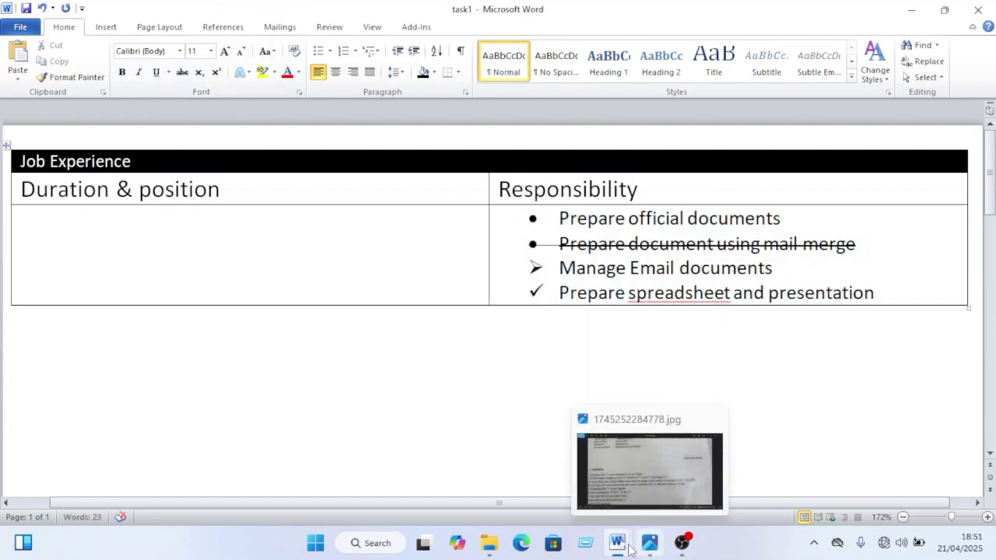
Step: Go back to the Resume document, reread the conditions in the sample photo, and return to the Resume document
{"action": "mouse_move", "coordinate": [622, 551]}
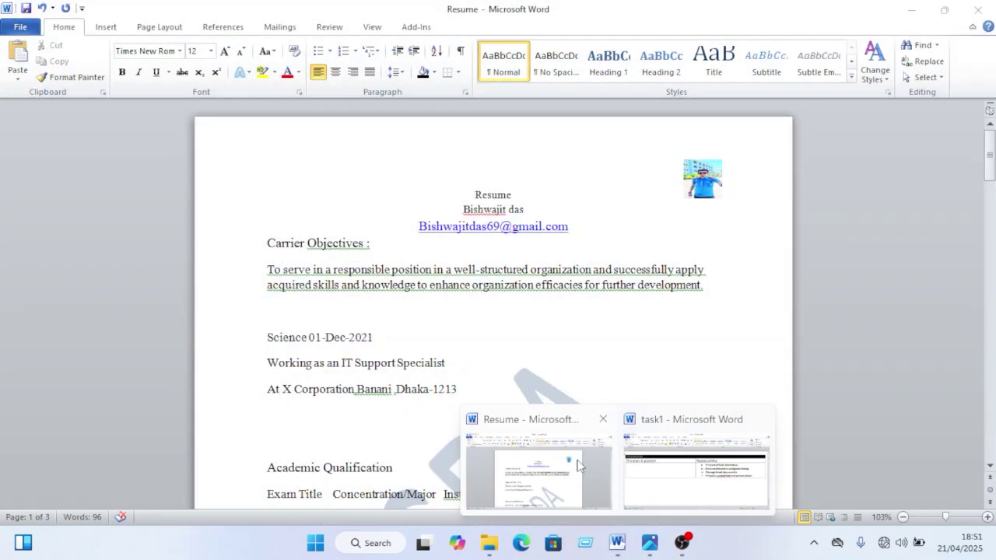
{"action": "left_click", "coordinate": [573, 464]}
{"action": "mouse_move", "coordinate": [641, 555]}
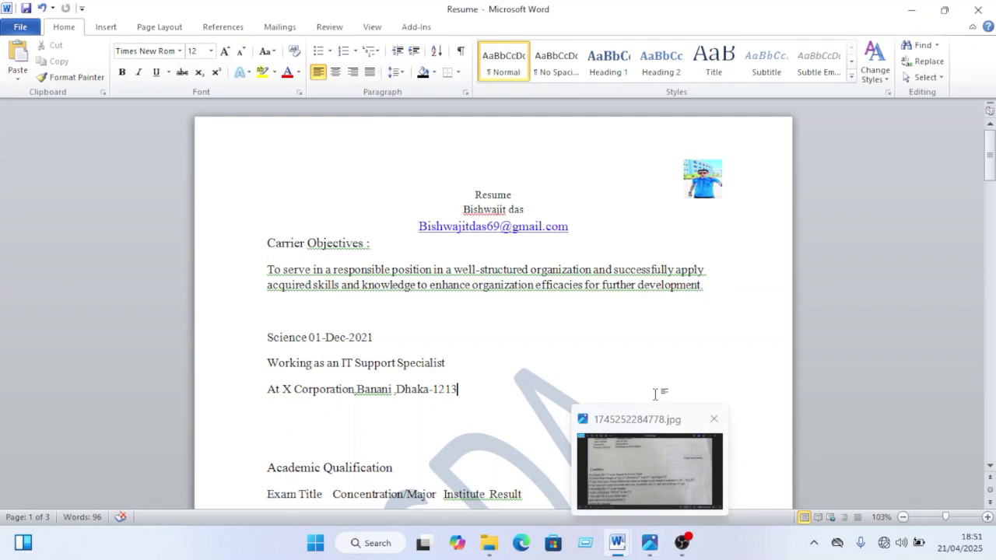
{"action": "left_click", "coordinate": [649, 484]}
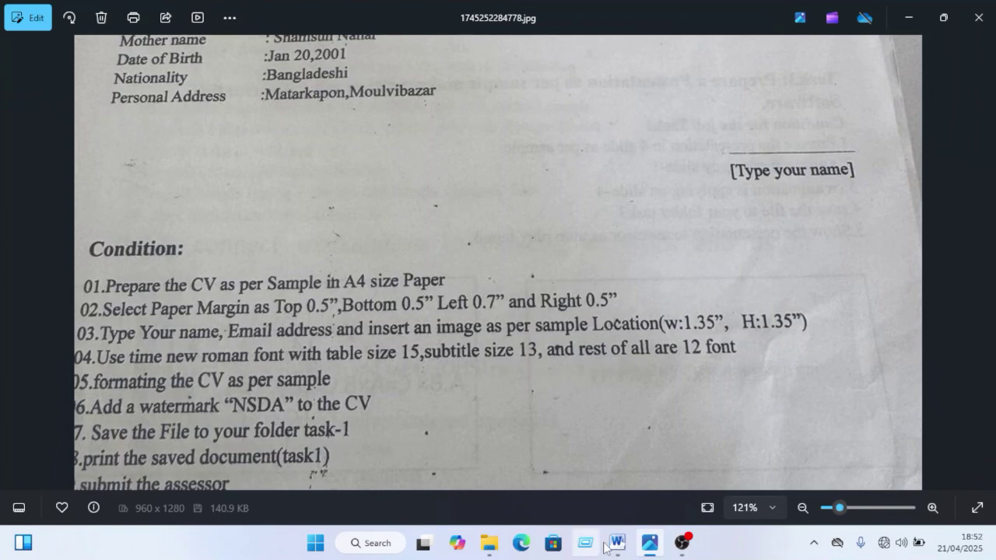
{"action": "mouse_move", "coordinate": [615, 545]}
{"action": "mouse_move", "coordinate": [573, 420]}
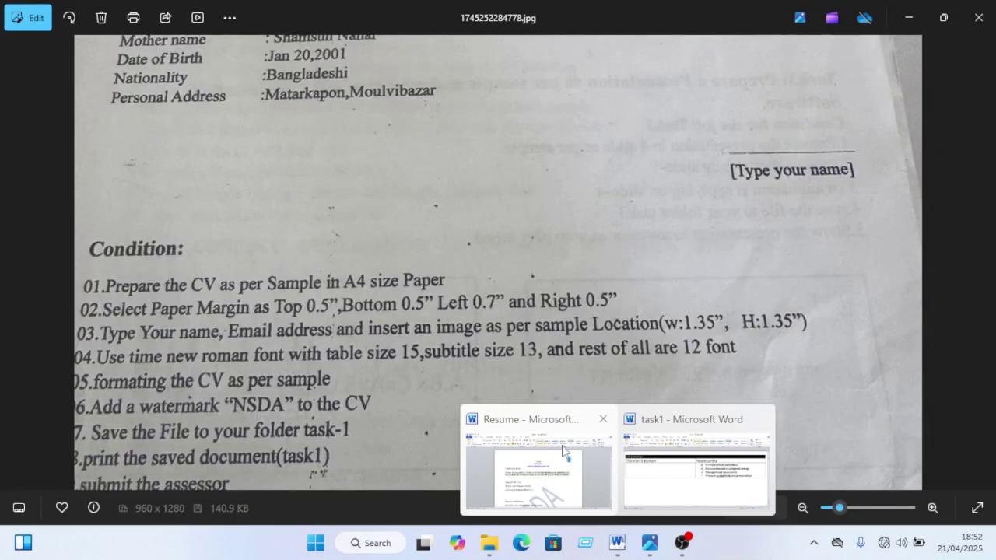
{"action": "left_click", "coordinate": [567, 453]}
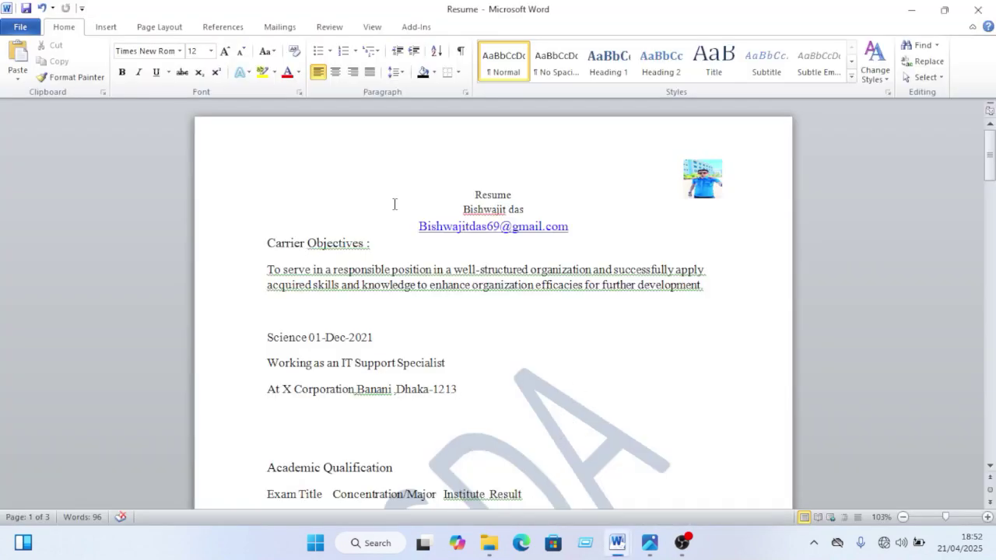